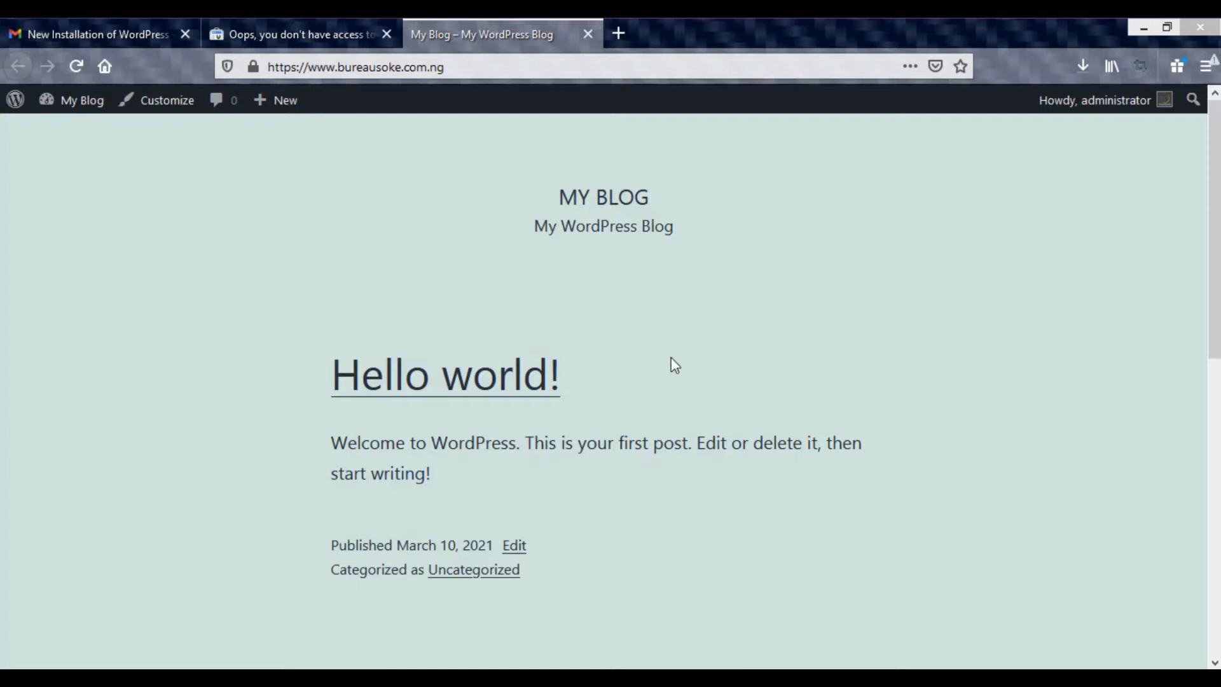
{"action": "scroll", "coordinate": [671, 357], "scroll_direction": "down", "scroll_amount": 10}
{"action": "left_click_drag", "start_coordinate": [1215, 515], "coordinate": [1215, 230]}
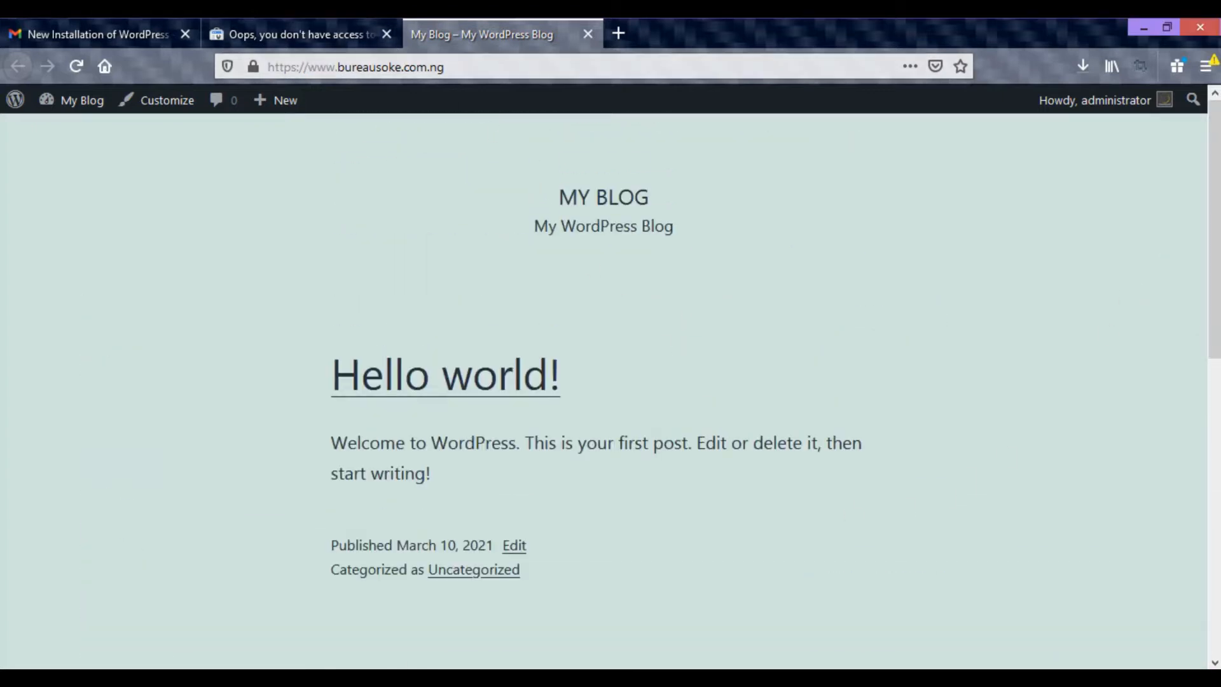
{"action": "key", "text": "alt+Tab"}
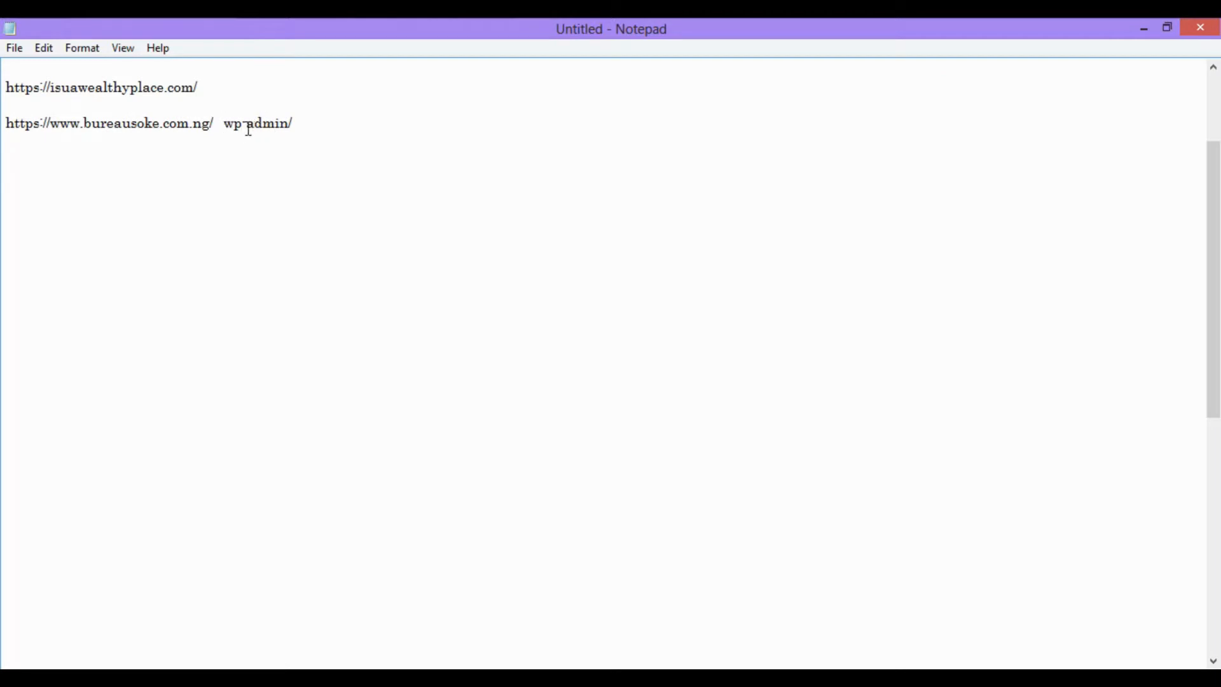
{"action": "key", "text": "BackSpace"}
{"action": "key", "text": "BackSpace"}
{"action": "left_click_drag", "start_coordinate": [298, 127], "coordinate": [4, 126]}
{"action": "key", "text": "ctrl+c"}
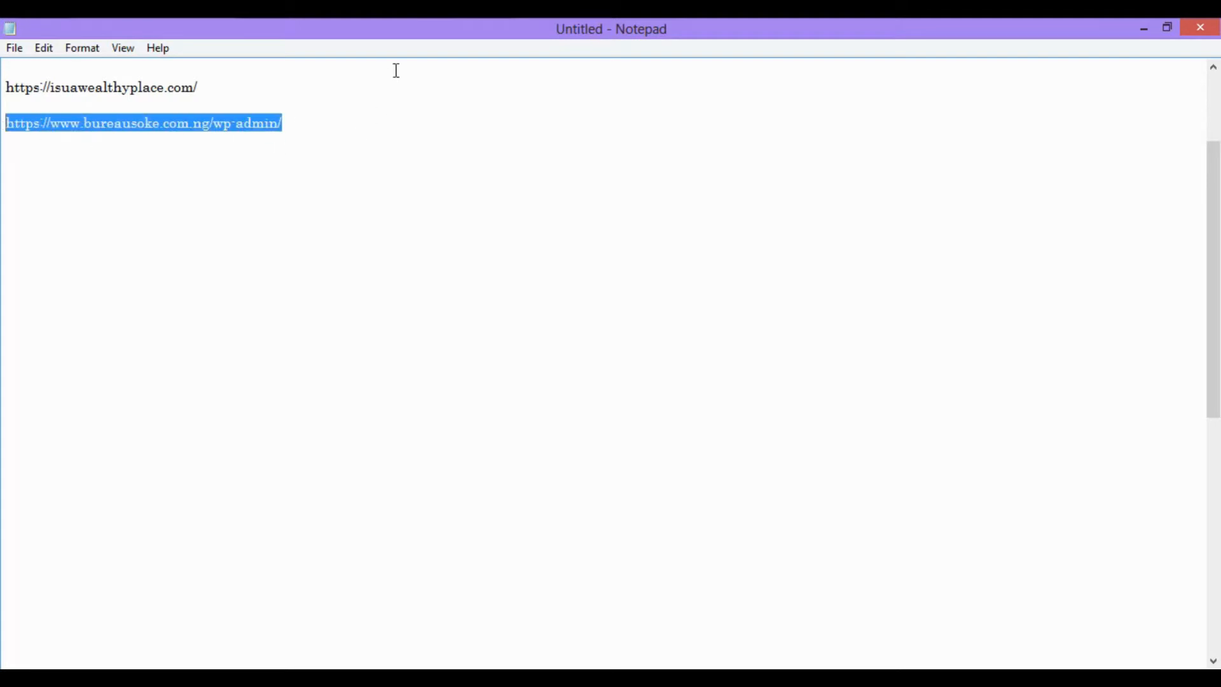
{"action": "key", "text": "alt+Tab"}
{"action": "left_click", "coordinate": [417, 64]}
{"action": "key", "text": "ctrl+v"}
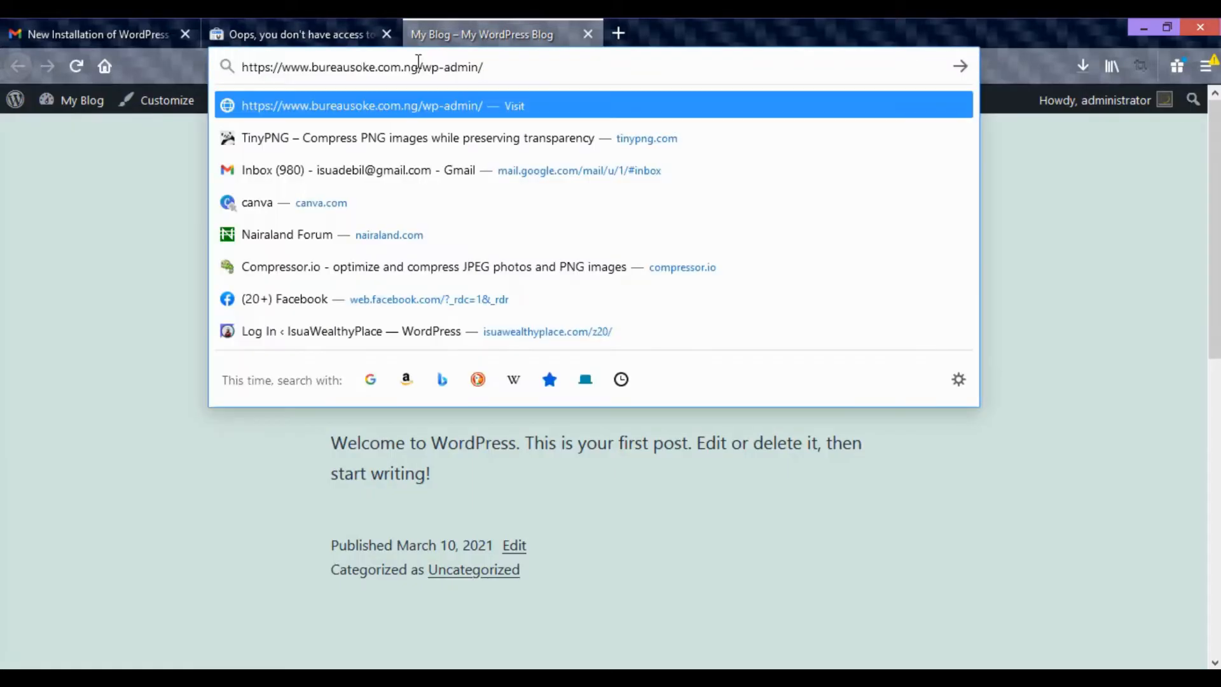
{"action": "key", "text": "Return"}
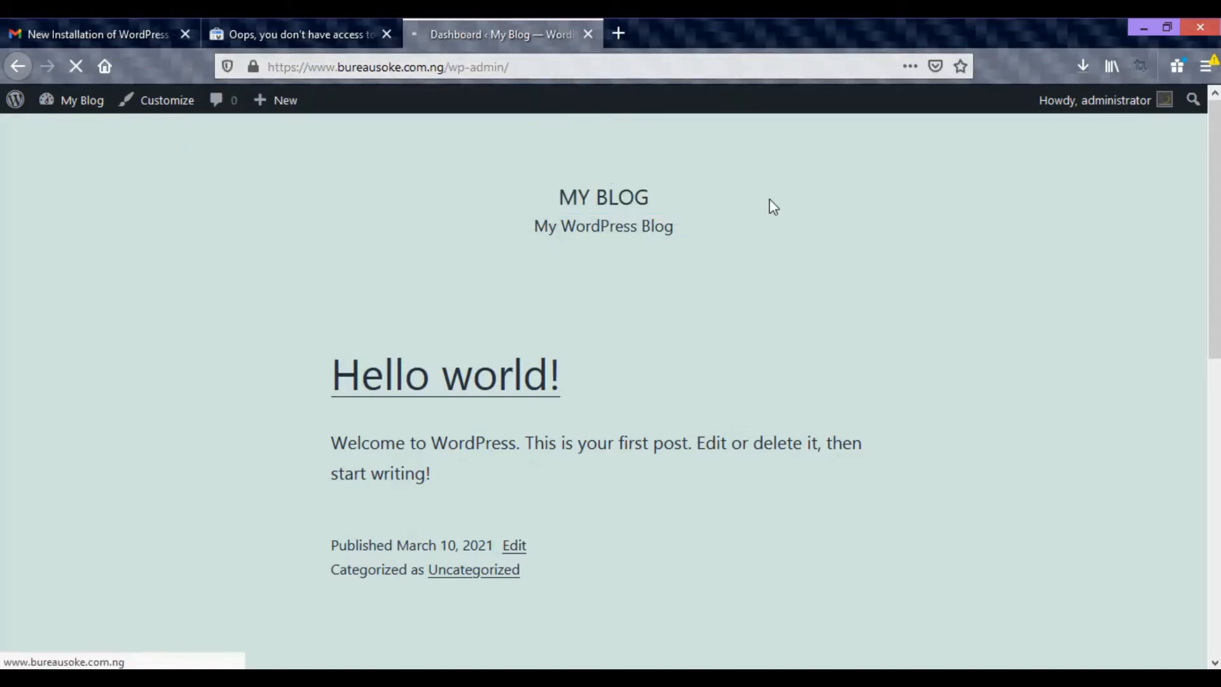
{"action": "scroll", "coordinate": [576, 218], "scroll_direction": "down", "scroll_amount": 3}
{"action": "scroll", "coordinate": [580, 226], "scroll_direction": "down", "scroll_amount": 5}
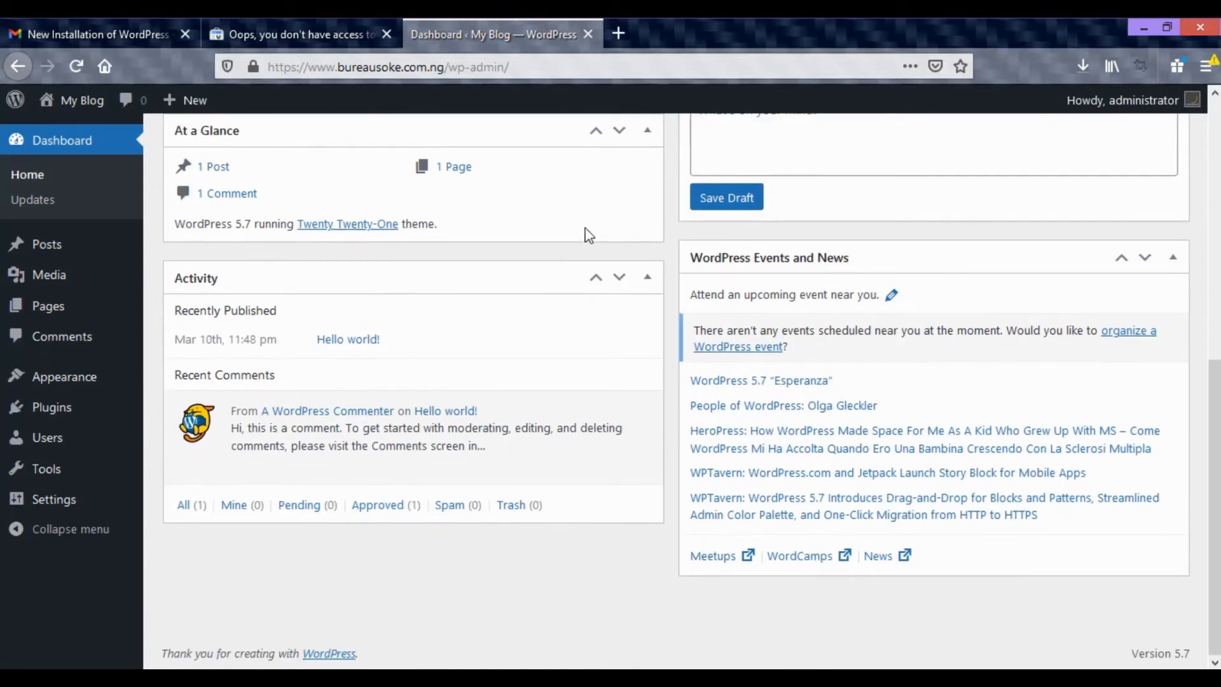
{"action": "scroll", "coordinate": [681, 335], "scroll_direction": "up", "scroll_amount": 8}
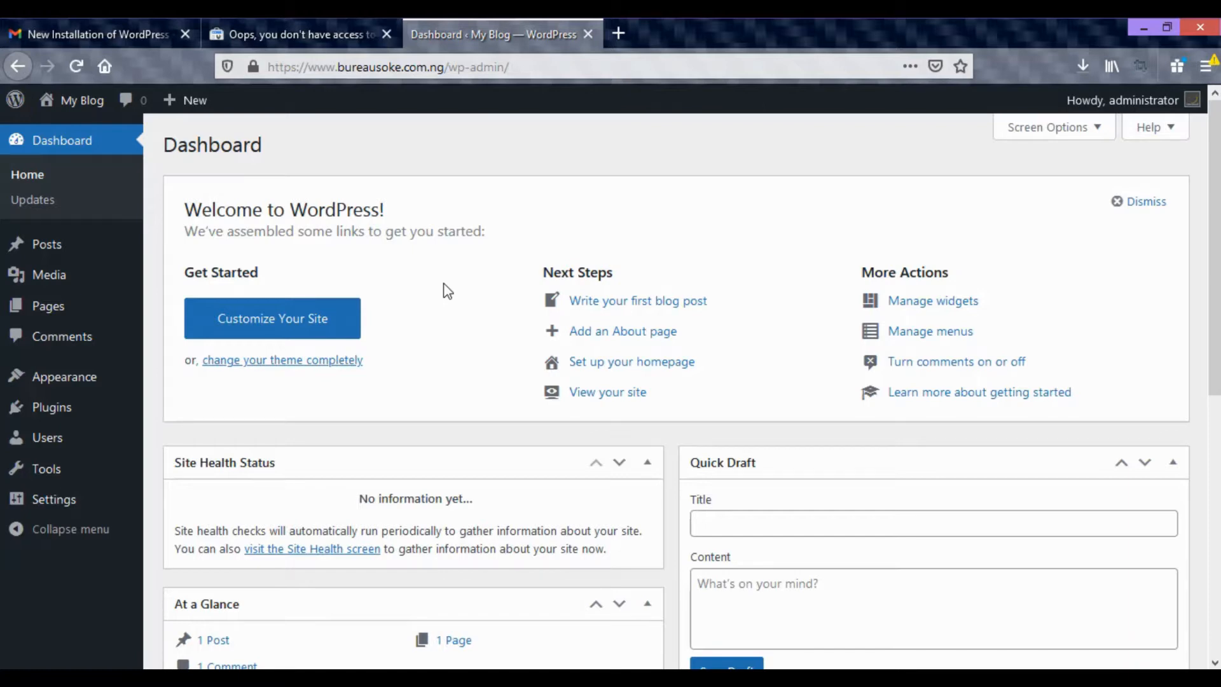
{"action": "left_click_drag", "start_coordinate": [1215, 340], "coordinate": [669, 248]}
Copy the dashboard's Visit Site link address and search Google for it in a new tab.
{"action": "mouse_move", "coordinate": [76, 102]}
{"action": "left_click", "coordinate": [618, 33]}
{"action": "left_click", "coordinate": [503, 40]}
{"action": "mouse_move", "coordinate": [79, 102]}
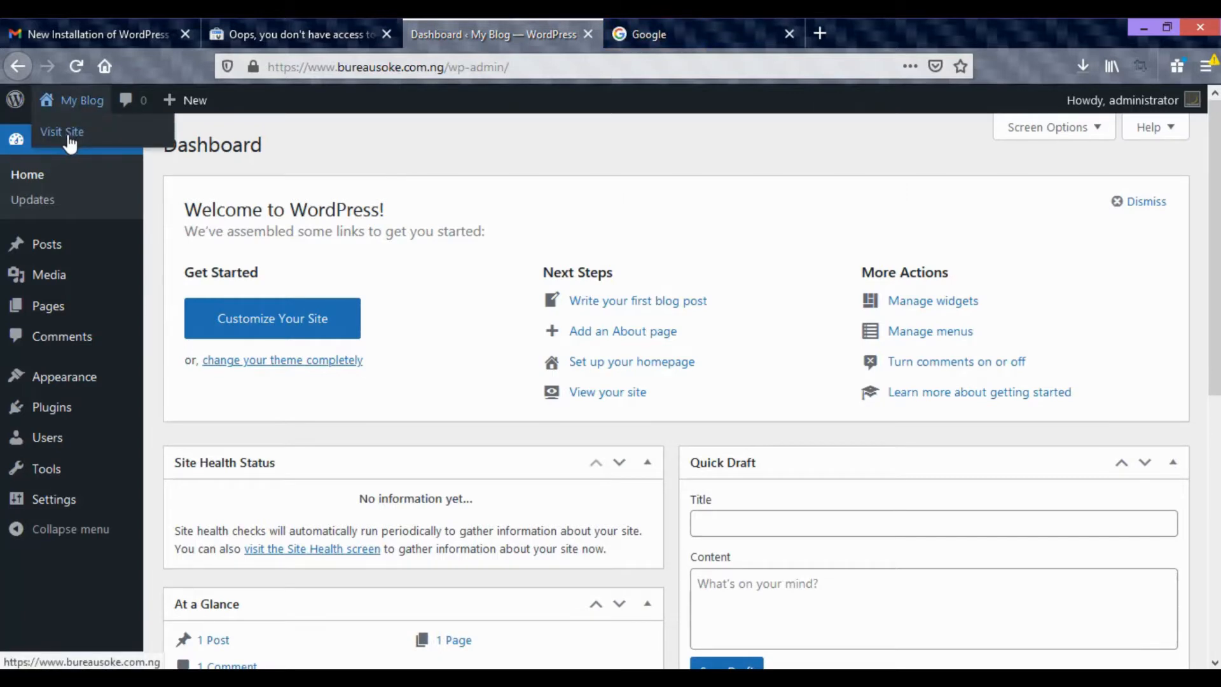
{"action": "right_click", "coordinate": [70, 141]}
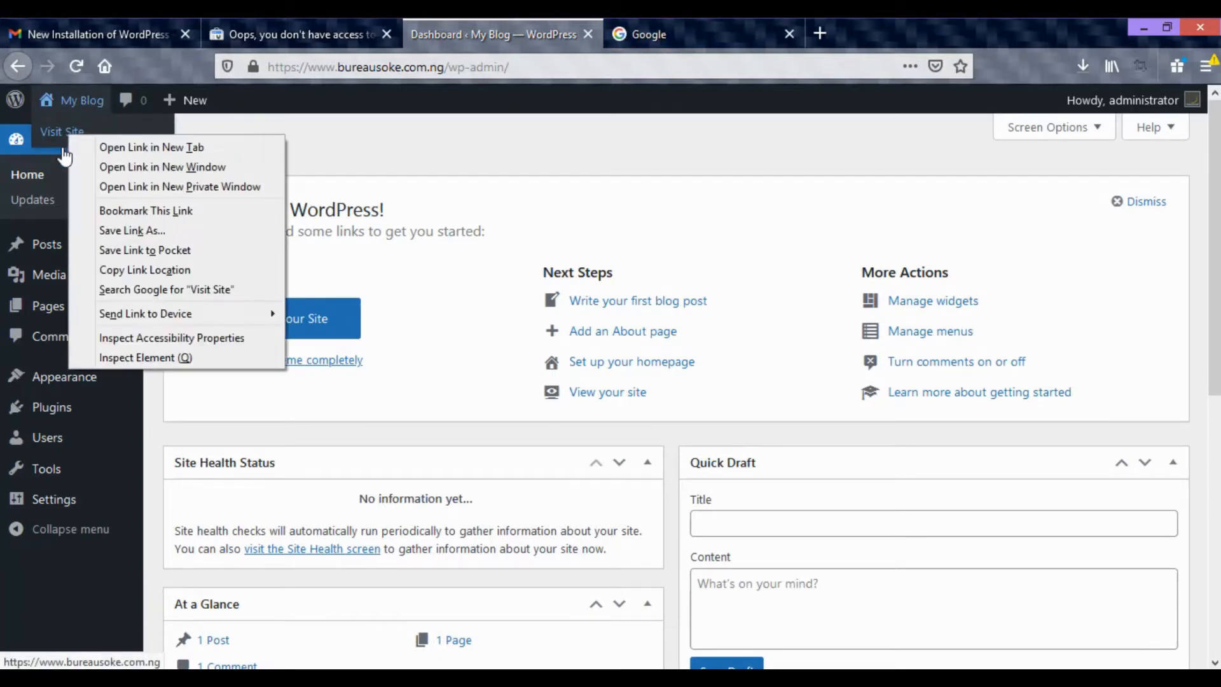
{"action": "left_click", "coordinate": [127, 270]}
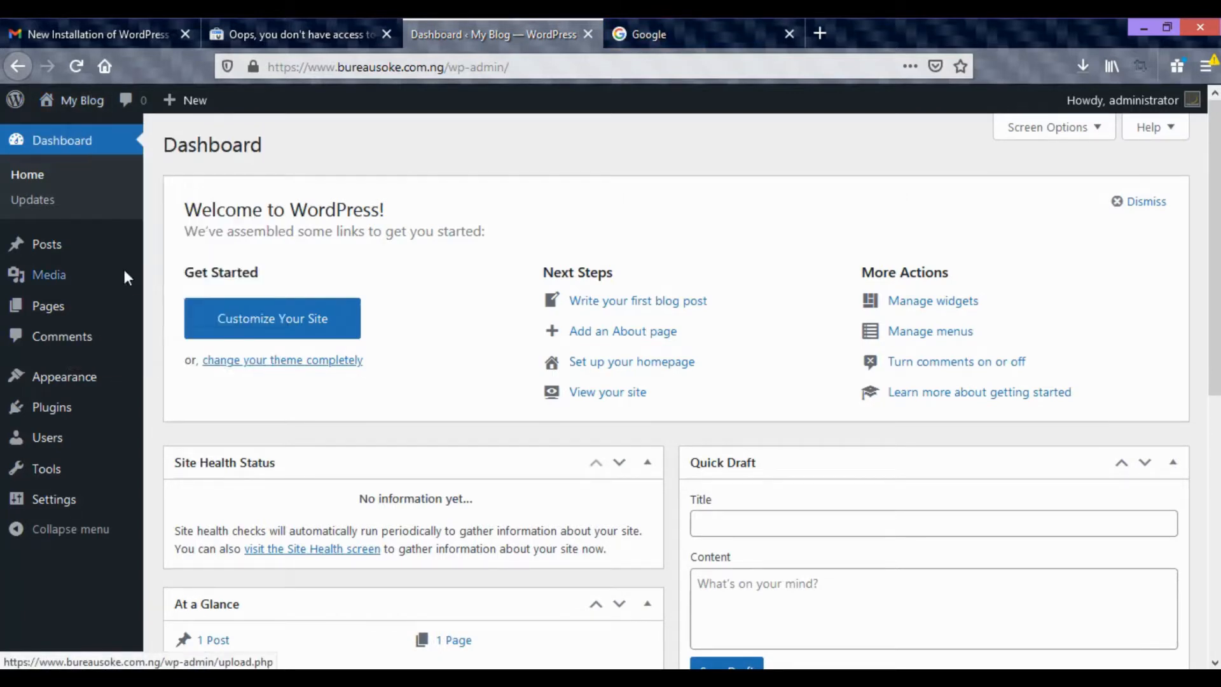
{"action": "left_click", "coordinate": [647, 36]}
{"action": "key", "text": "ctrl+v"}
{"action": "key", "text": "Return"}
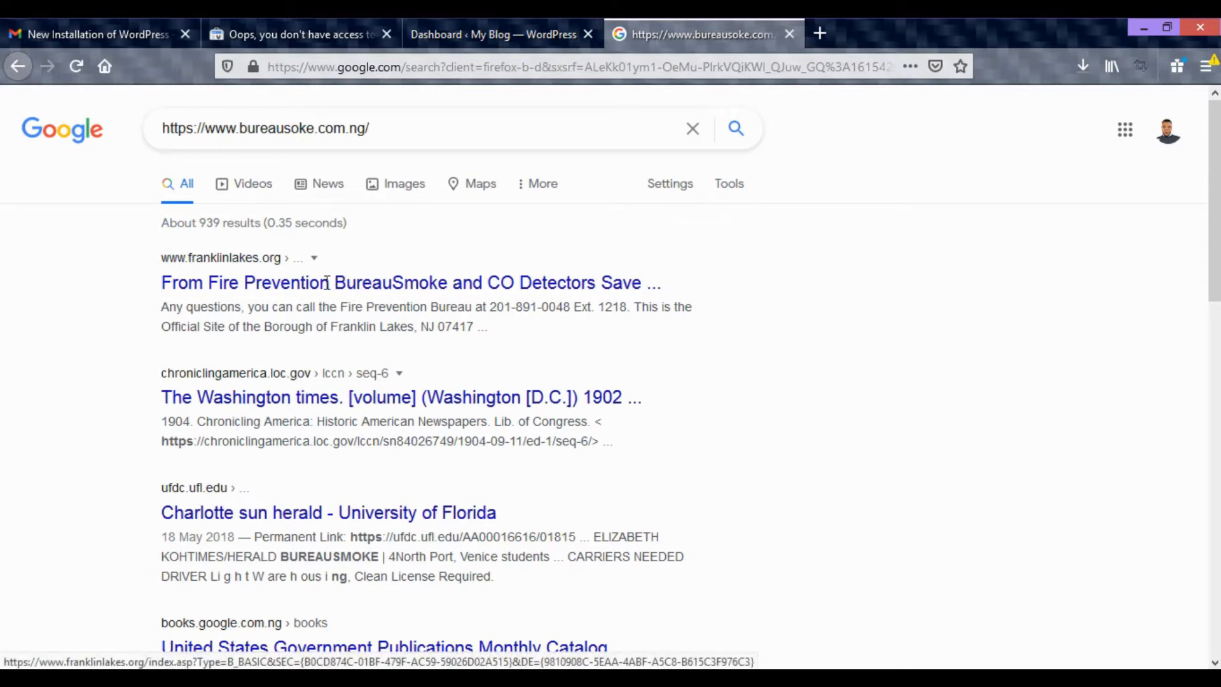
{"action": "left_click", "coordinate": [262, 9]}
{"action": "left_click_drag", "start_coordinate": [212, 87], "coordinate": [2, 89]}
{"action": "left_click", "coordinate": [378, 17]}
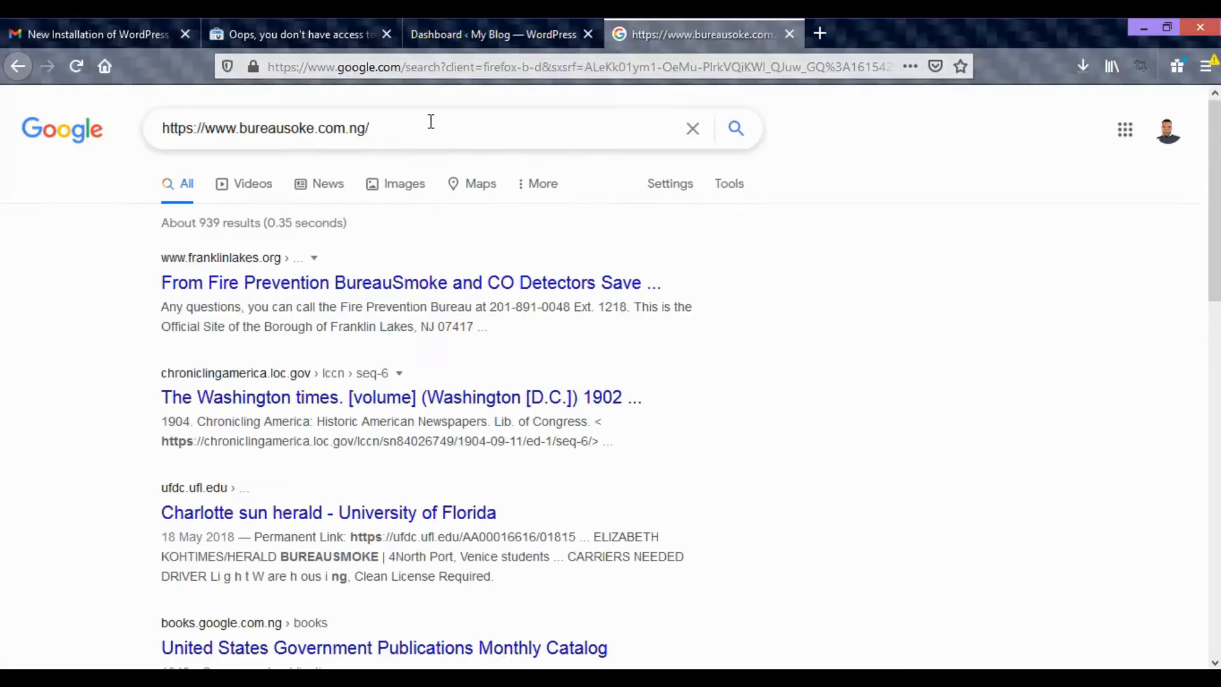
{"action": "left_click_drag", "start_coordinate": [430, 125], "coordinate": [159, 132]}
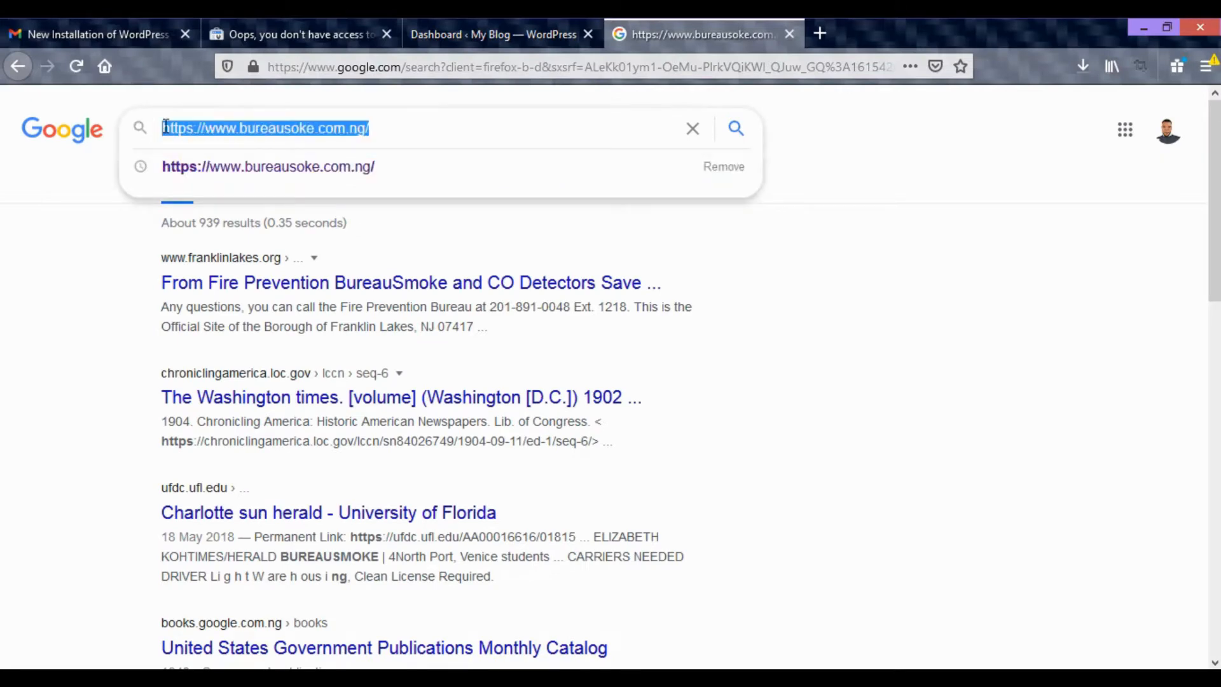
{"action": "key", "text": "ctrl+v"}
{"action": "key", "text": "Return"}
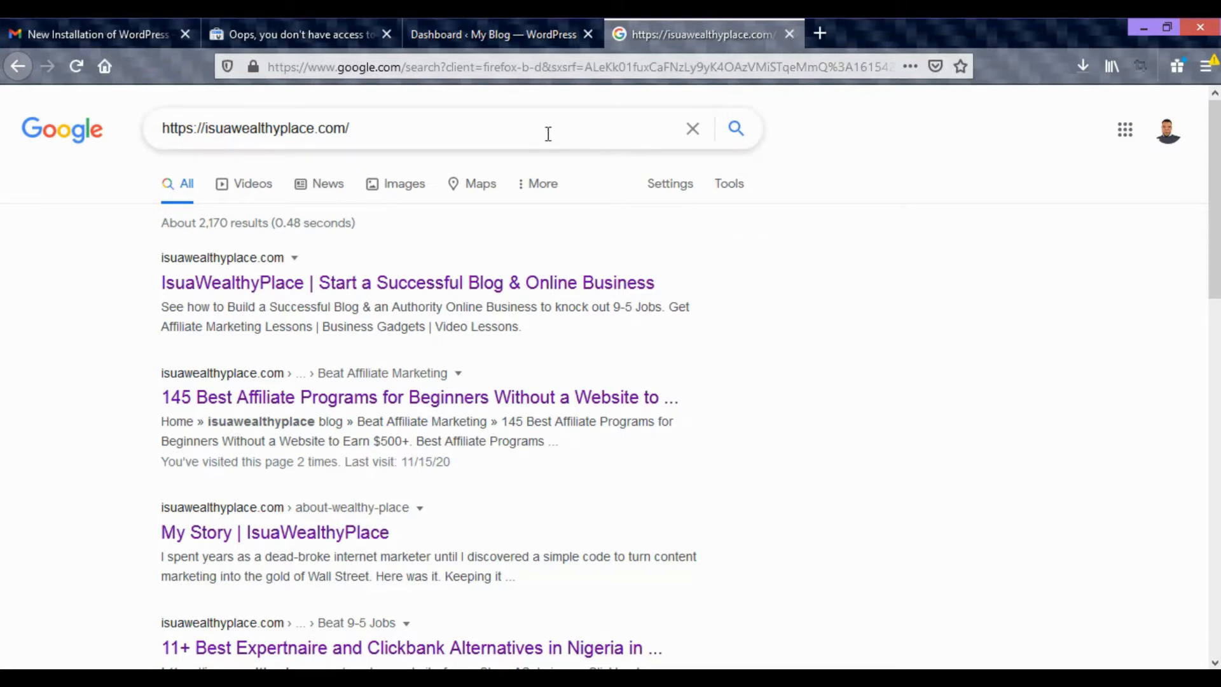
Search Google for google search console, open the Google Search Console Tools result and start the service.
{"action": "left_click_drag", "start_coordinate": [445, 135], "coordinate": [91, 137]}
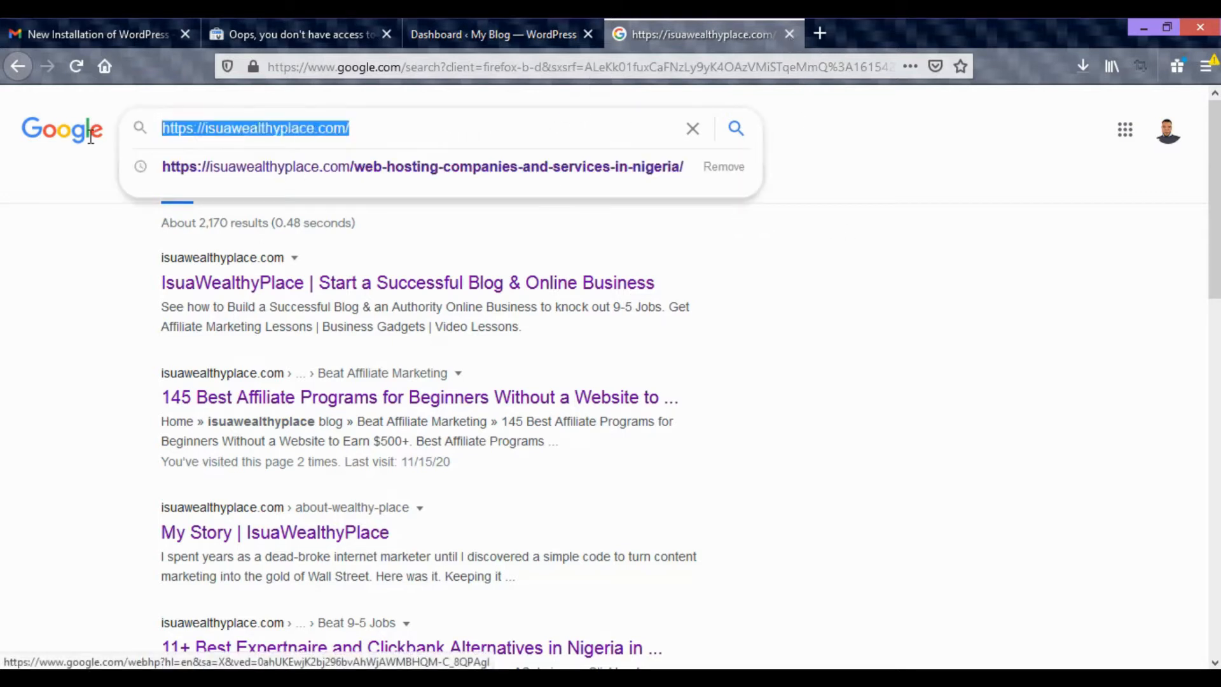
{"action": "type", "text": "g"}
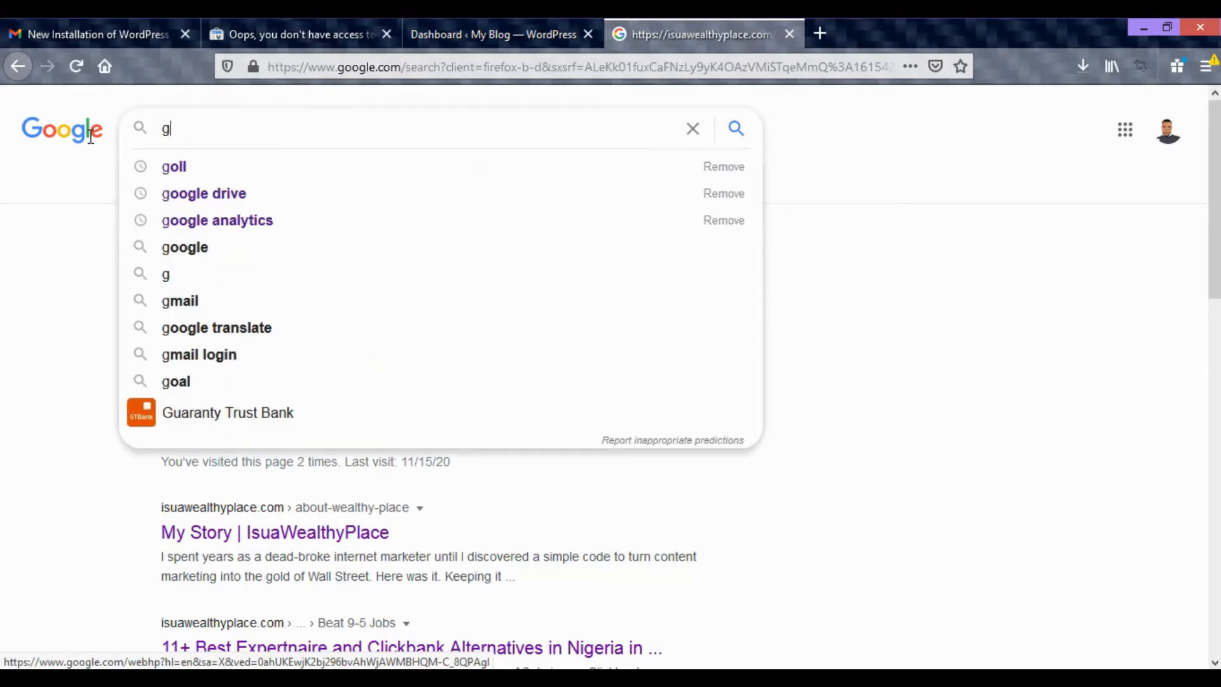
{"action": "type", "text": "oogle se"}
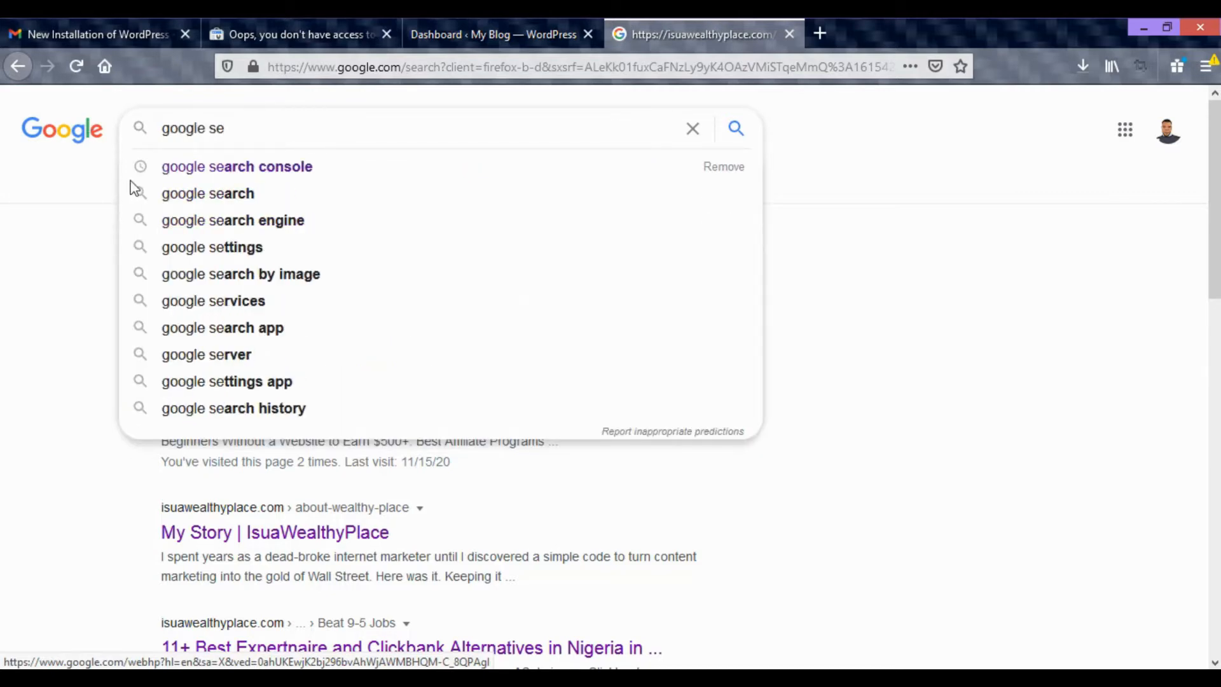
{"action": "left_click", "coordinate": [294, 168]}
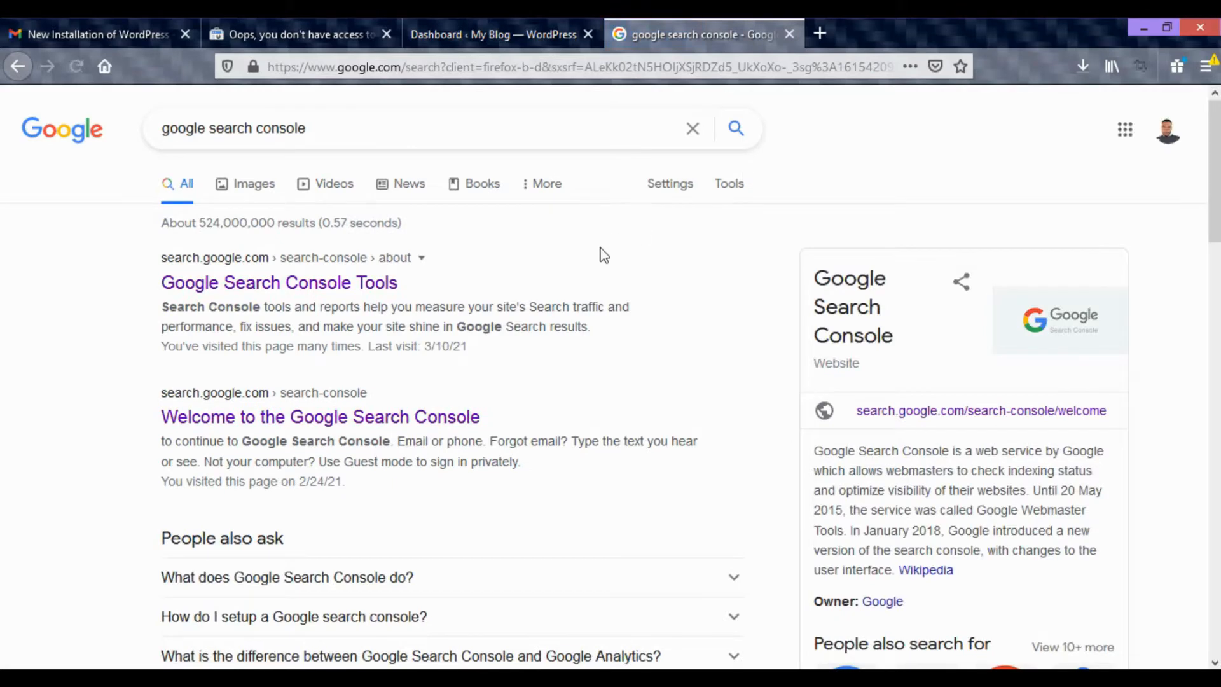
{"action": "left_click", "coordinate": [328, 293]}
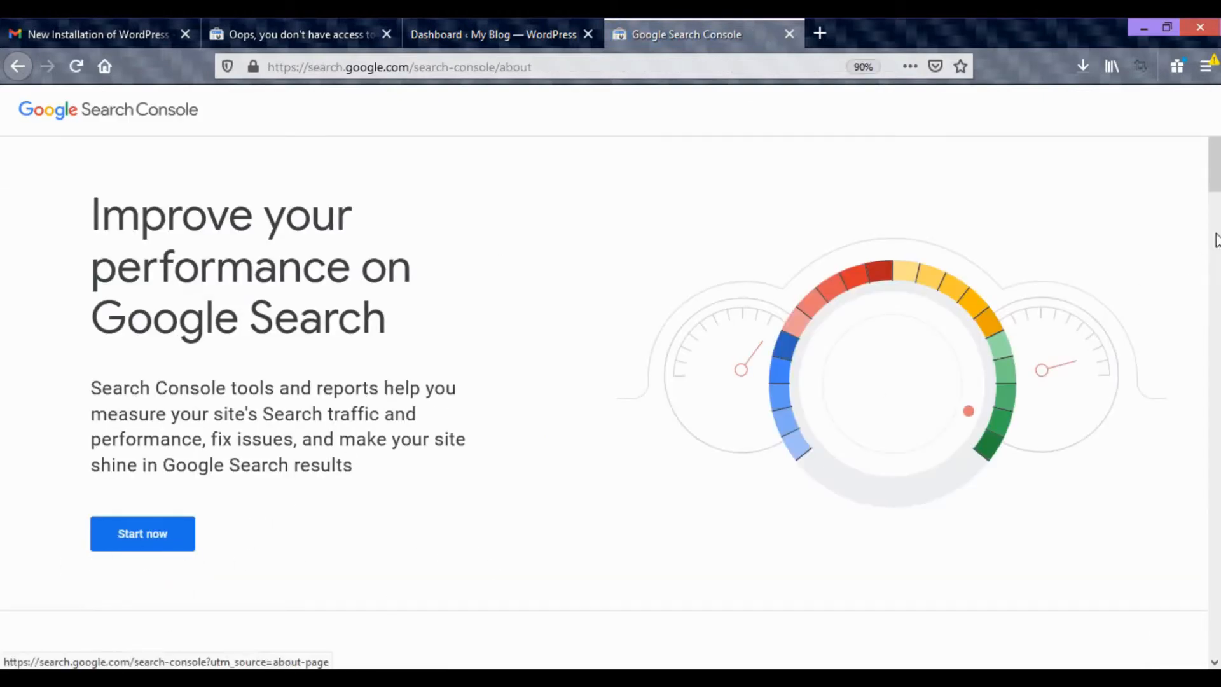
{"action": "mouse_move", "coordinate": [1218, 166]}
{"action": "left_mouse_down"}
{"action": "mouse_move", "coordinate": [1217, 594]}
{"action": "mouse_move", "coordinate": [1217, 153]}
{"action": "left_mouse_up"}
{"action": "left_click", "coordinate": [160, 547]}
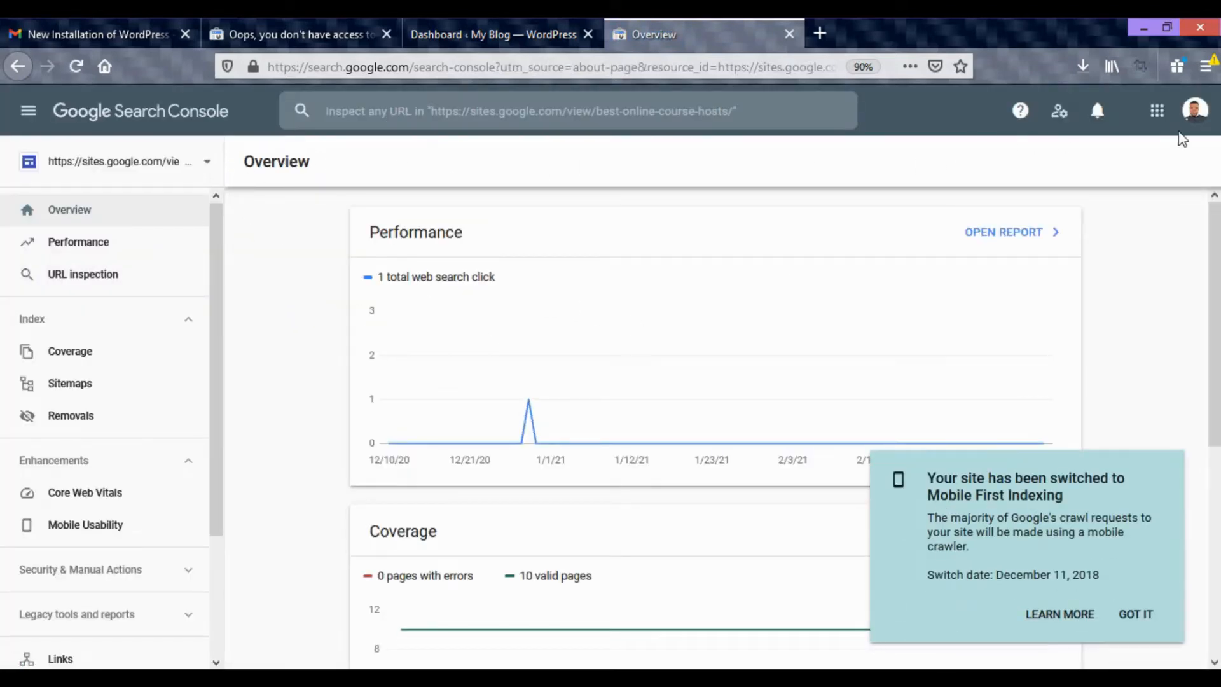
Switch Search Console to another Google account, keeping only that account's new tab, and open its property list.
{"action": "left_click", "coordinate": [1195, 110]}
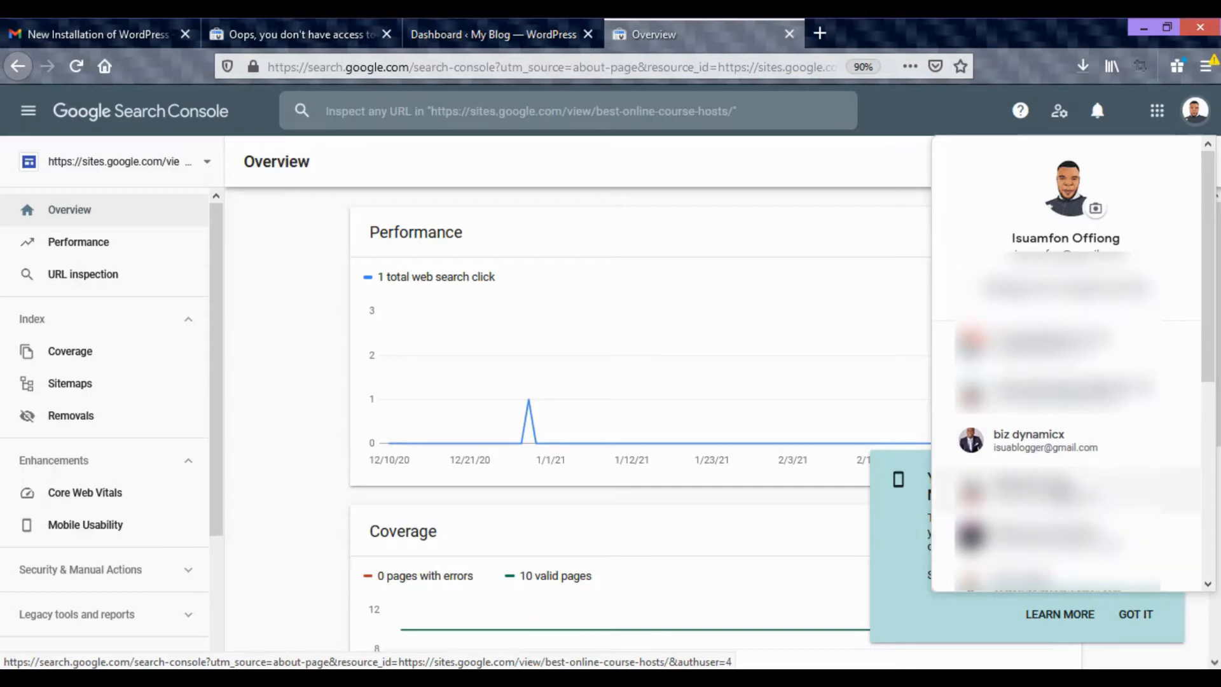
{"action": "left_click", "coordinate": [1049, 496]}
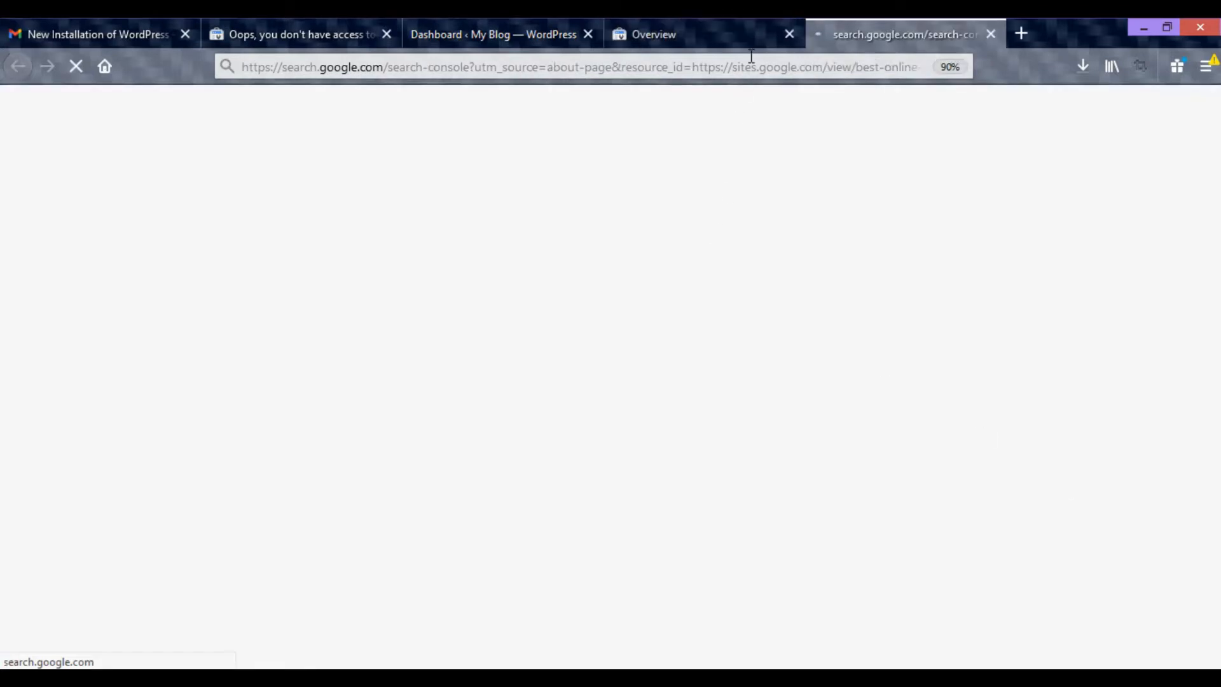
{"action": "left_click", "coordinate": [791, 35]}
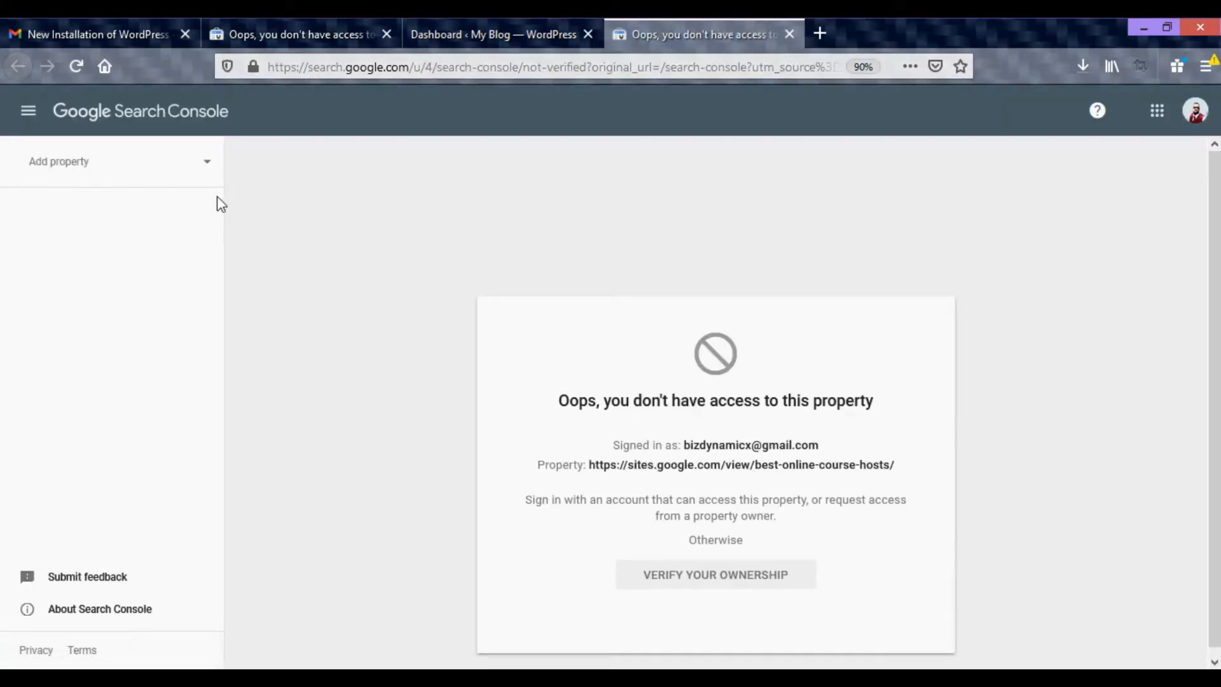
{"action": "left_click", "coordinate": [199, 166]}
{"action": "left_click", "coordinate": [472, 197]}
{"action": "left_click", "coordinate": [208, 168]}
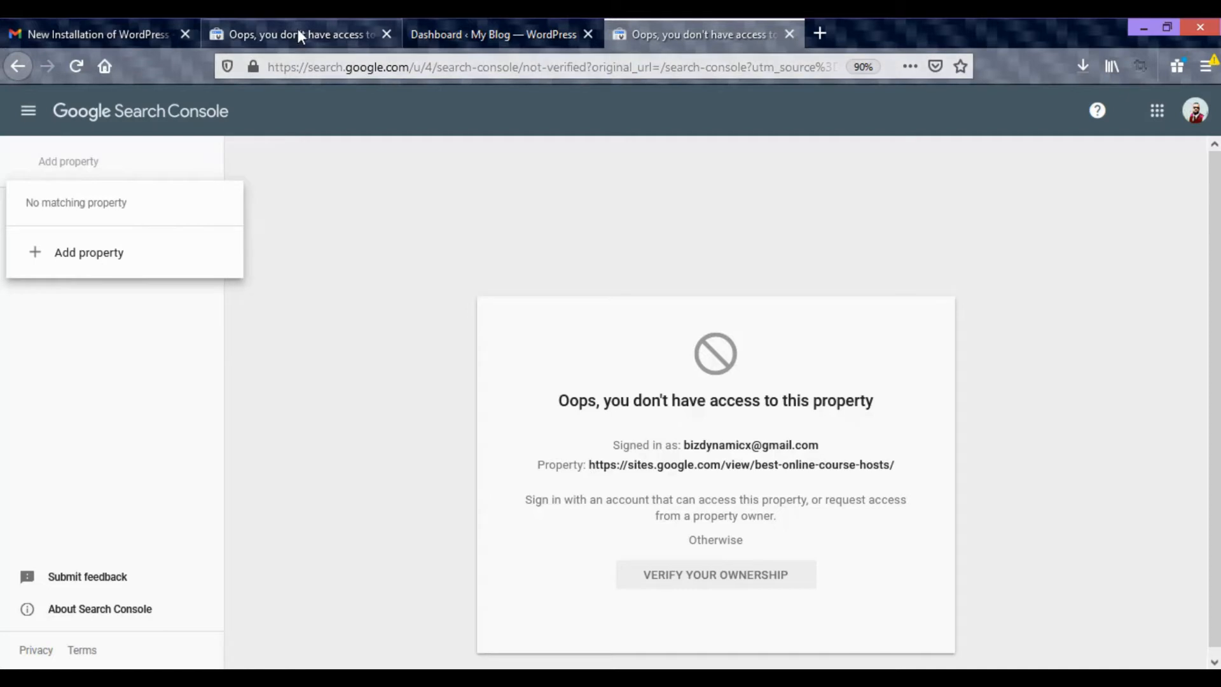
Search for rankmath among new plugins in the WordPress dashboard, and install and activate Rank Math SEO.
{"action": "left_click", "coordinate": [417, 38]}
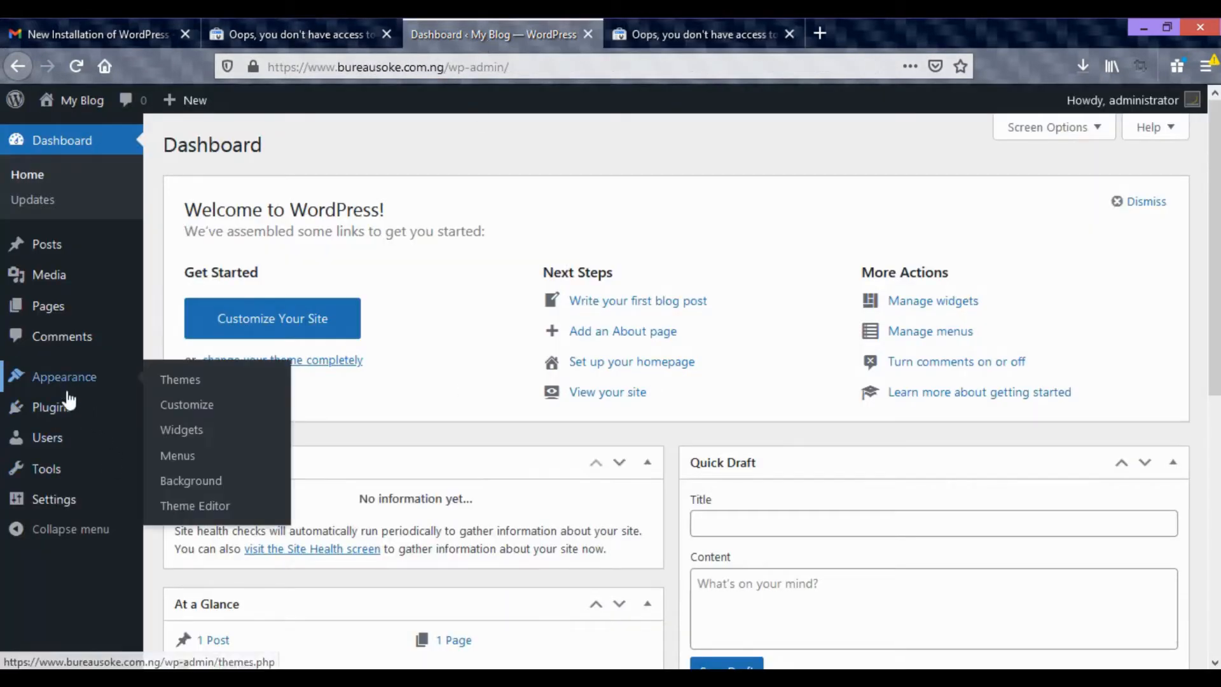
{"action": "mouse_move", "coordinate": [76, 415]}
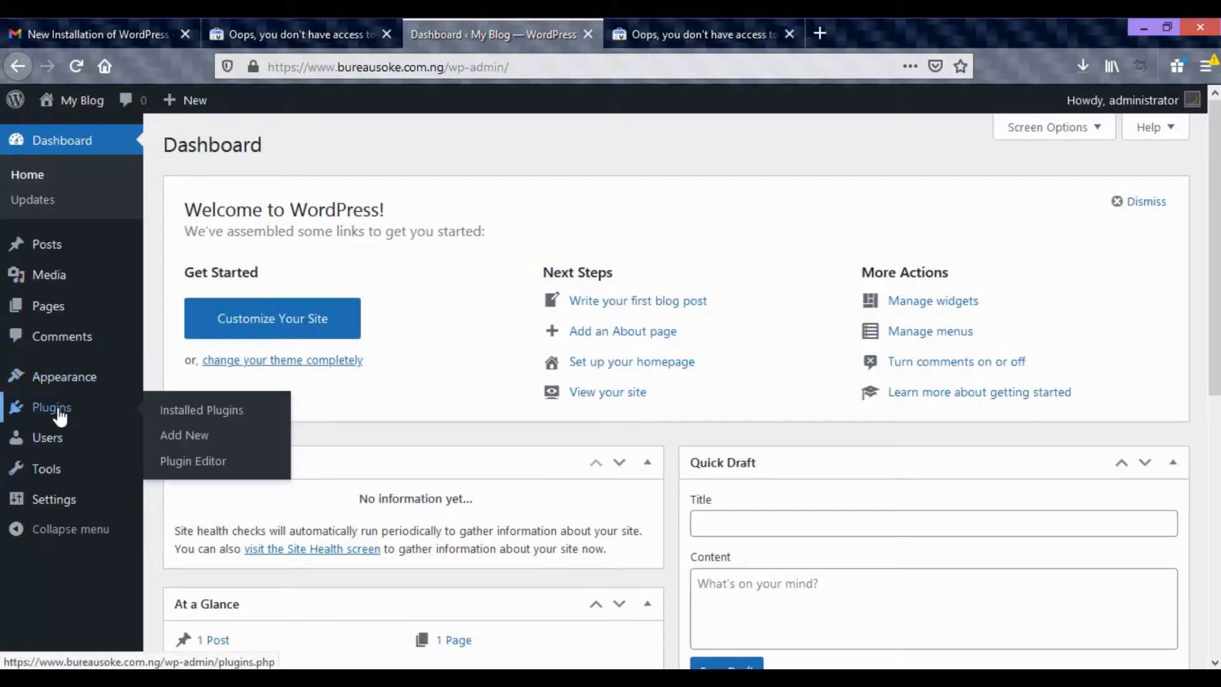
{"action": "left_click", "coordinate": [184, 437]}
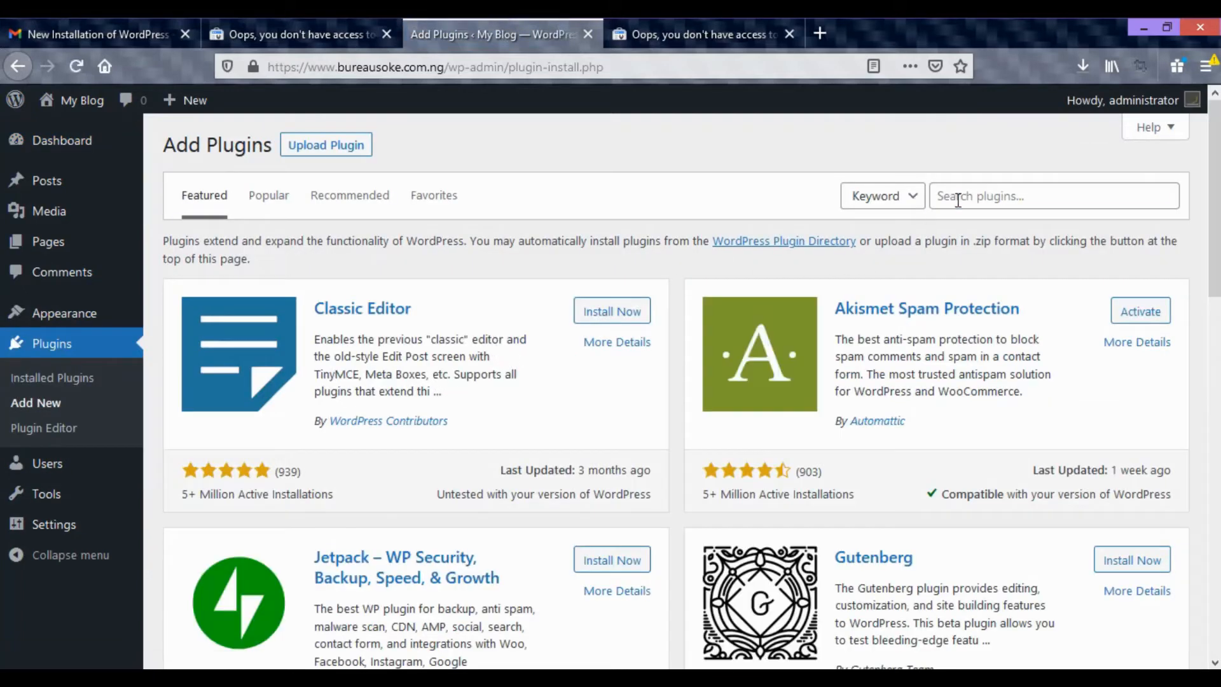
{"action": "left_click", "coordinate": [957, 198]}
{"action": "type", "text": "ran"}
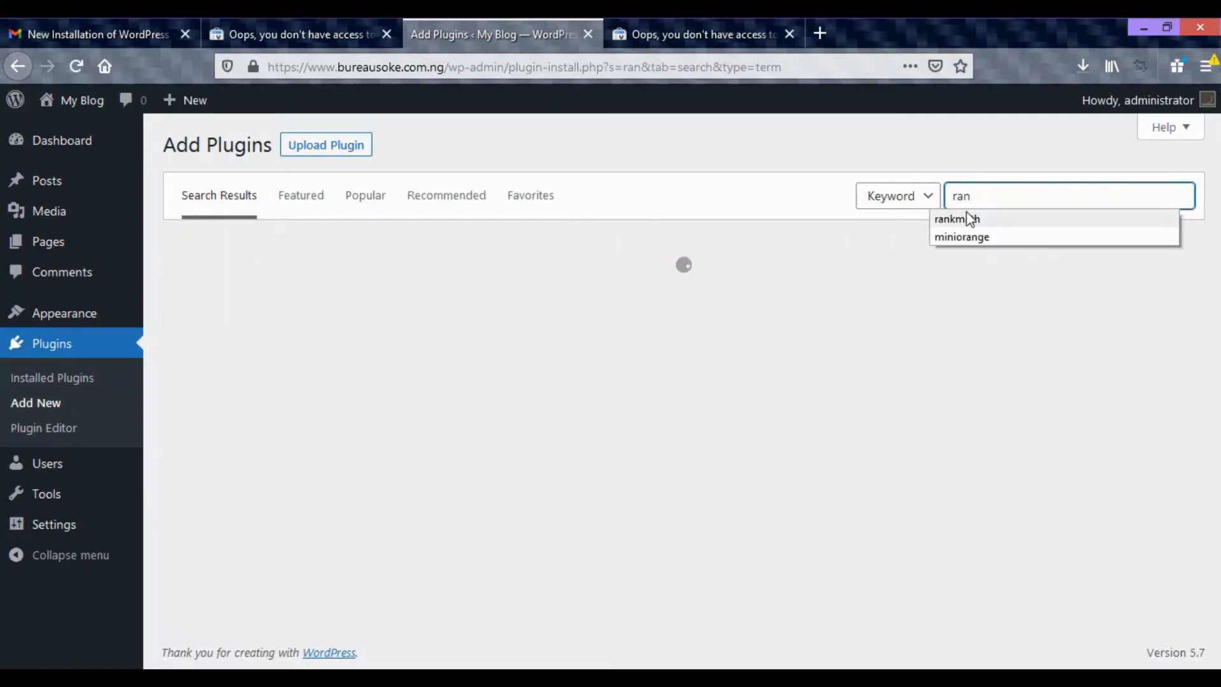
{"action": "left_click", "coordinate": [961, 220]}
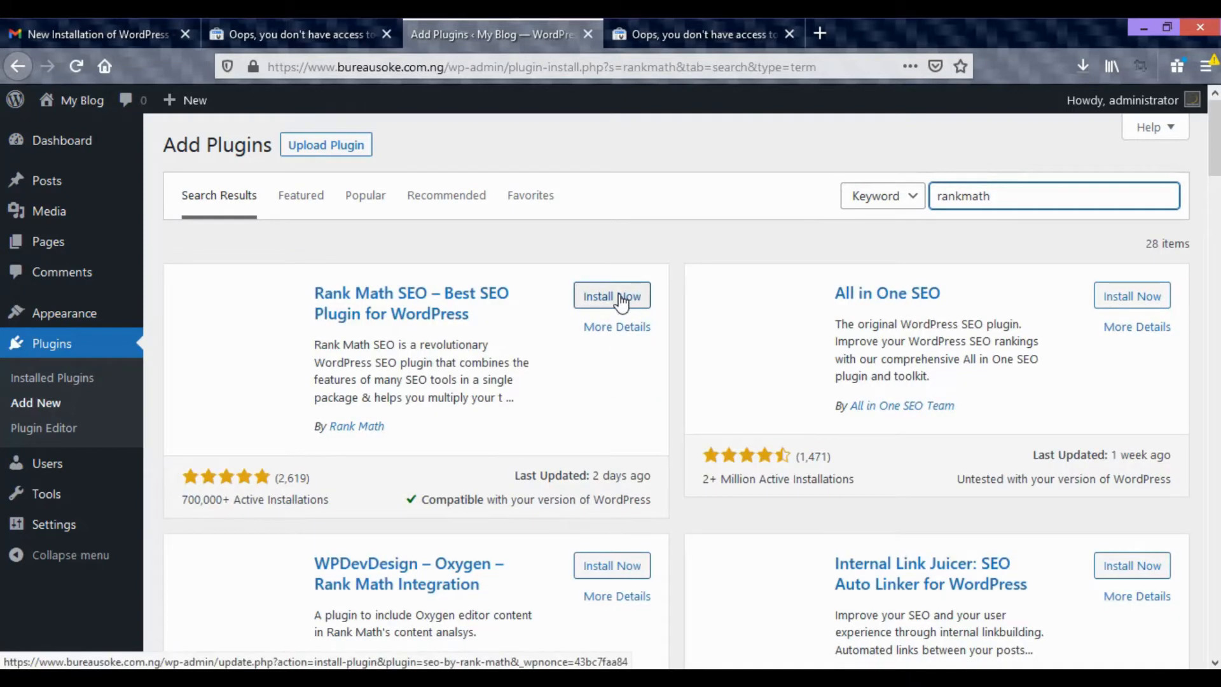
{"action": "left_click", "coordinate": [621, 303]}
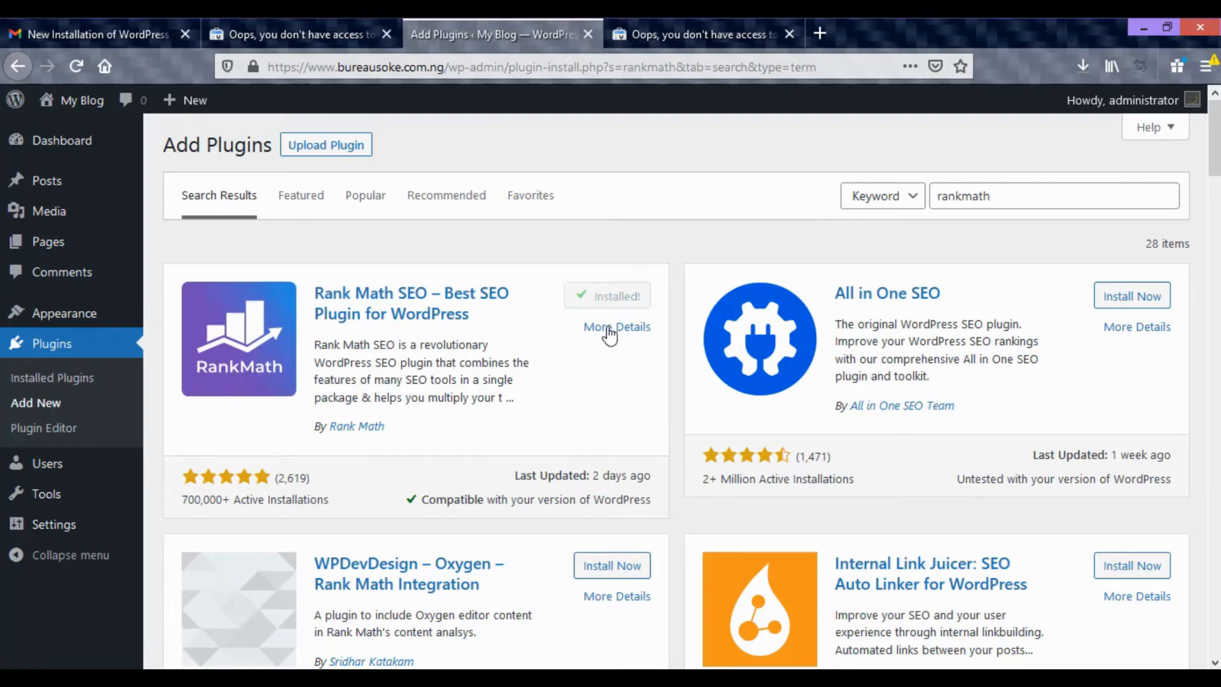
{"action": "left_click", "coordinate": [615, 302]}
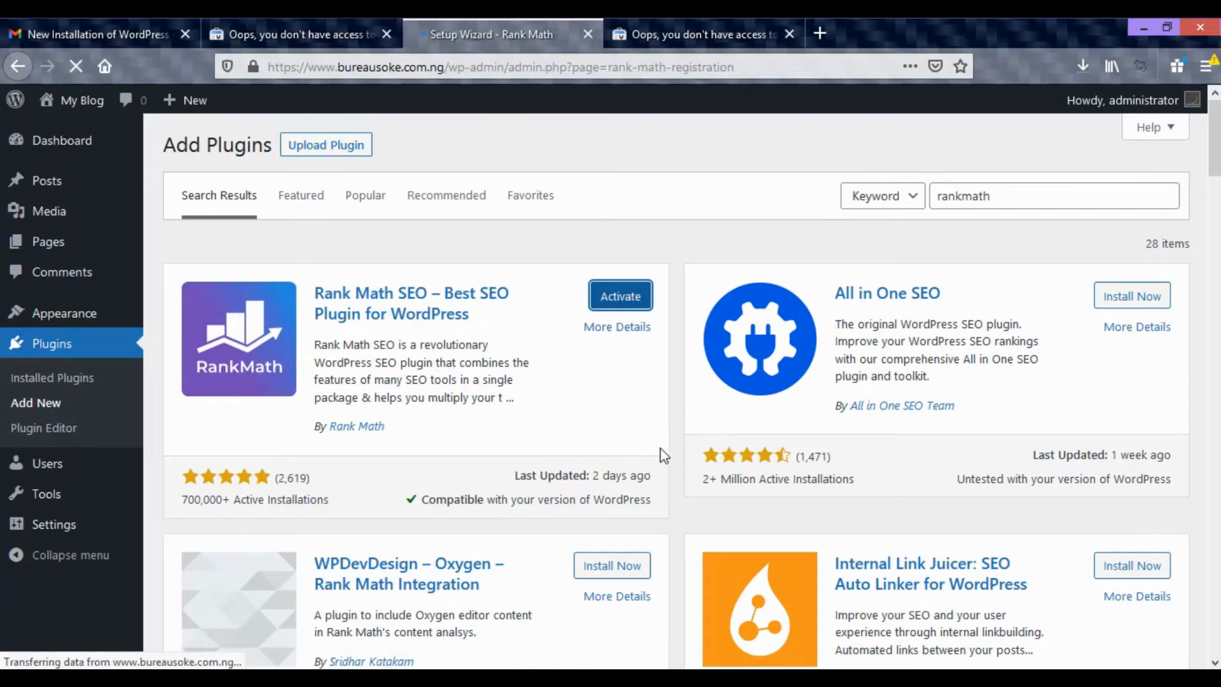
Skip connecting a free account in the Rank Math setup wizard and go to the setup mode choices.
{"action": "scroll", "coordinate": [665, 390], "scroll_direction": "down", "scroll_amount": 2}
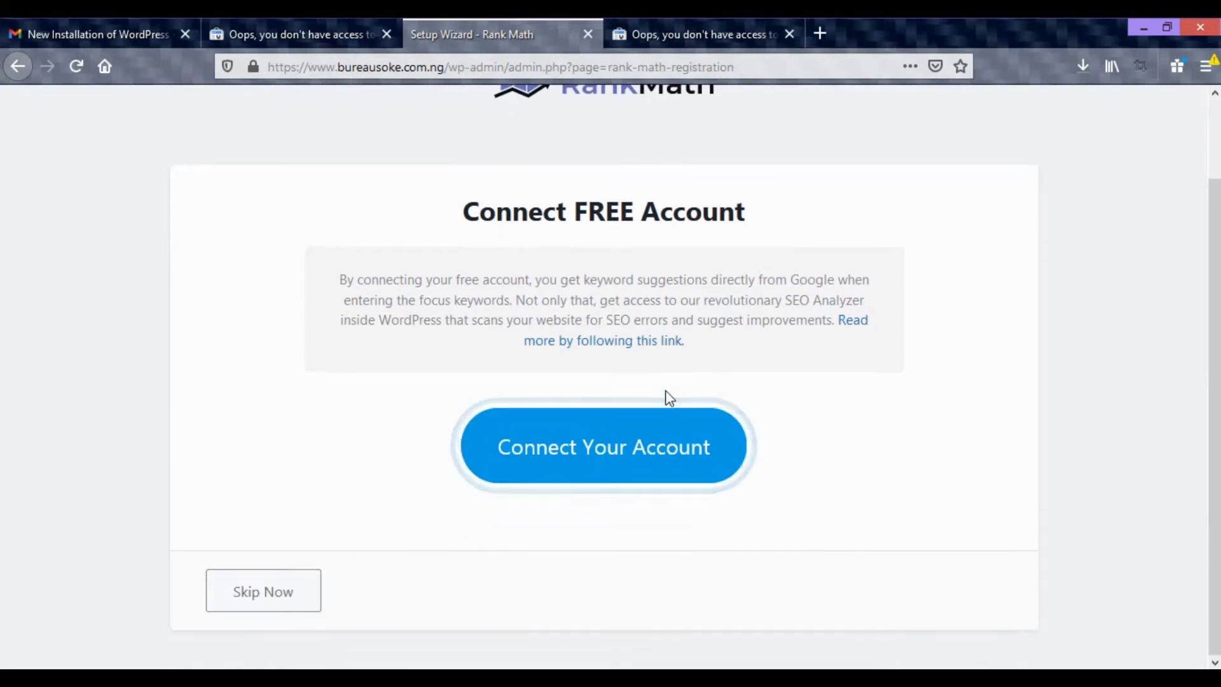
{"action": "scroll", "coordinate": [668, 396], "scroll_direction": "up", "scroll_amount": 2}
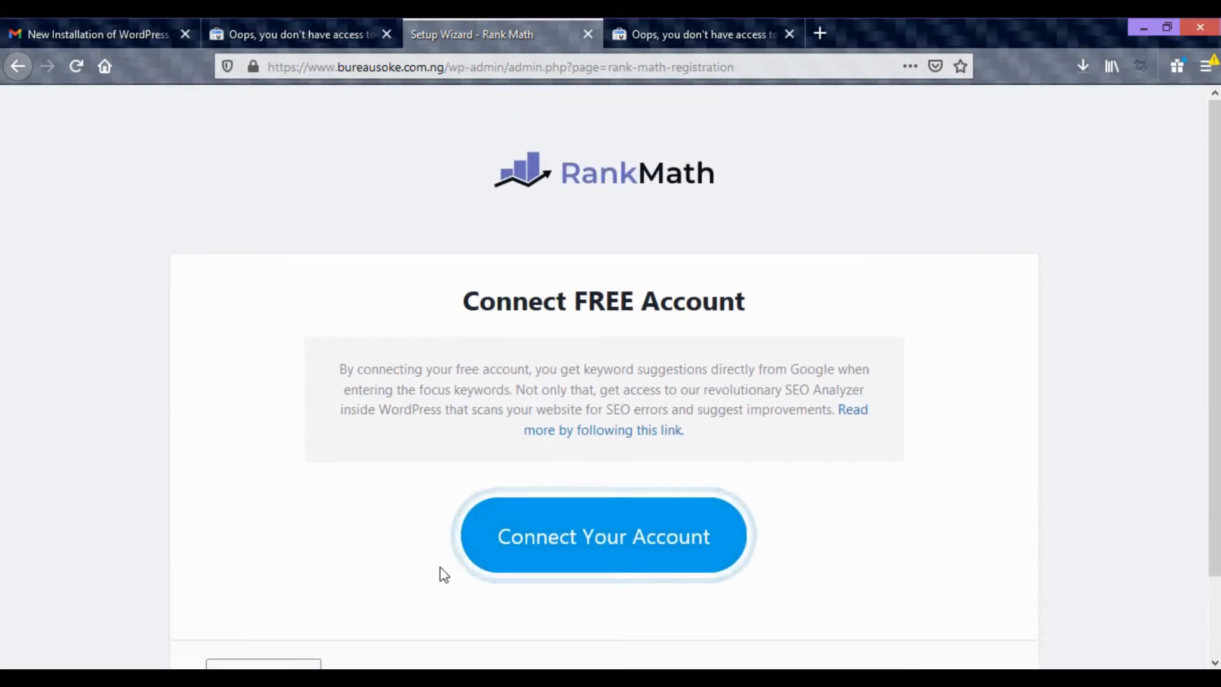
{"action": "scroll", "coordinate": [423, 570], "scroll_direction": "down", "scroll_amount": 2}
{"action": "left_click", "coordinate": [290, 597]}
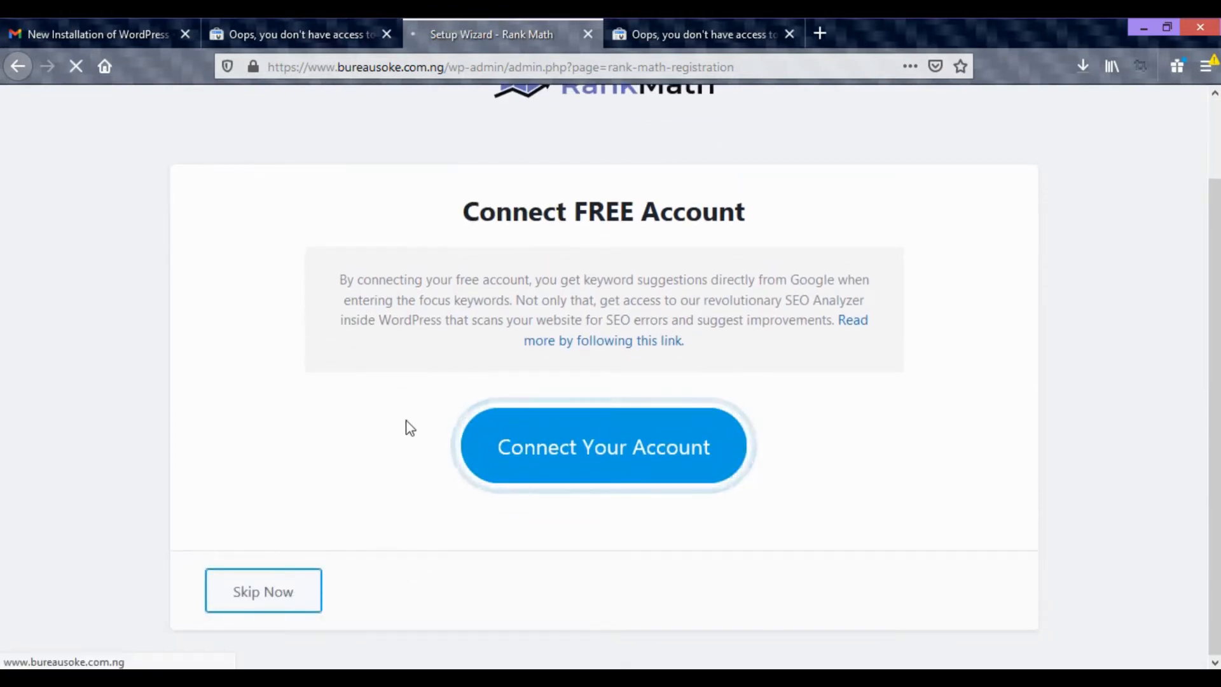
{"action": "scroll", "coordinate": [654, 384], "scroll_direction": "down", "scroll_amount": 4}
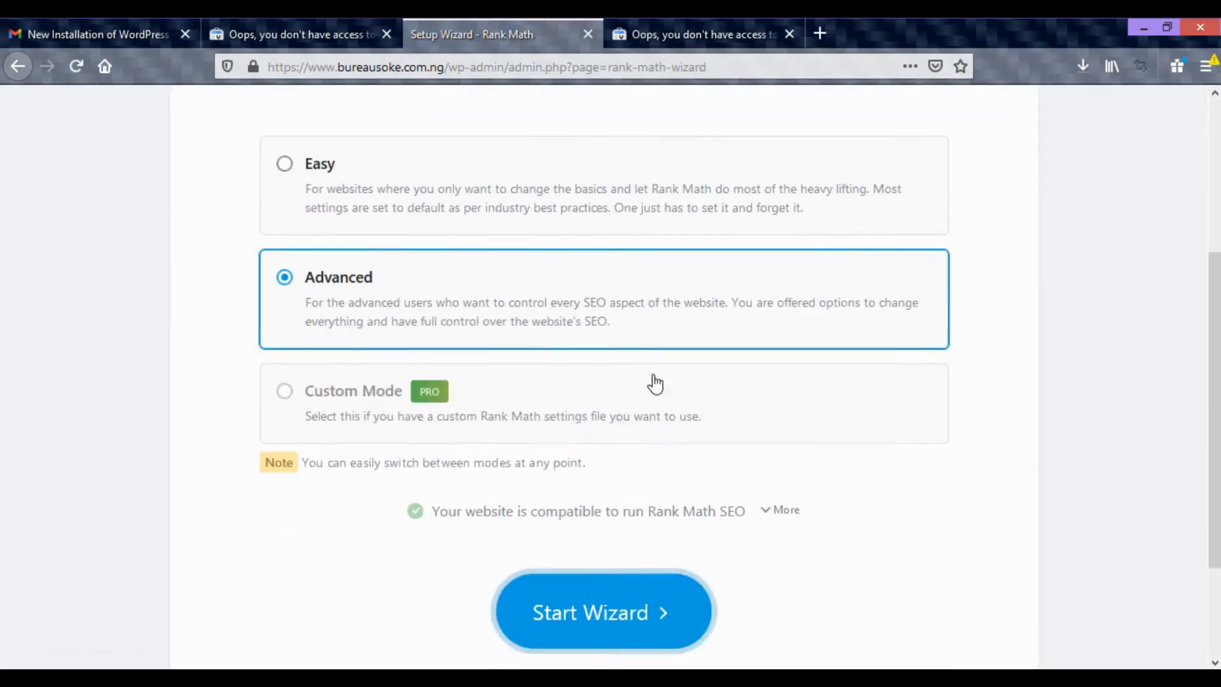
Review the Rank Math setup mode choices and return to the dashboard without starting the wizard.
{"action": "scroll", "coordinate": [731, 398], "scroll_direction": "up", "scroll_amount": 1}
{"action": "scroll", "coordinate": [751, 426], "scroll_direction": "down", "scroll_amount": 3}
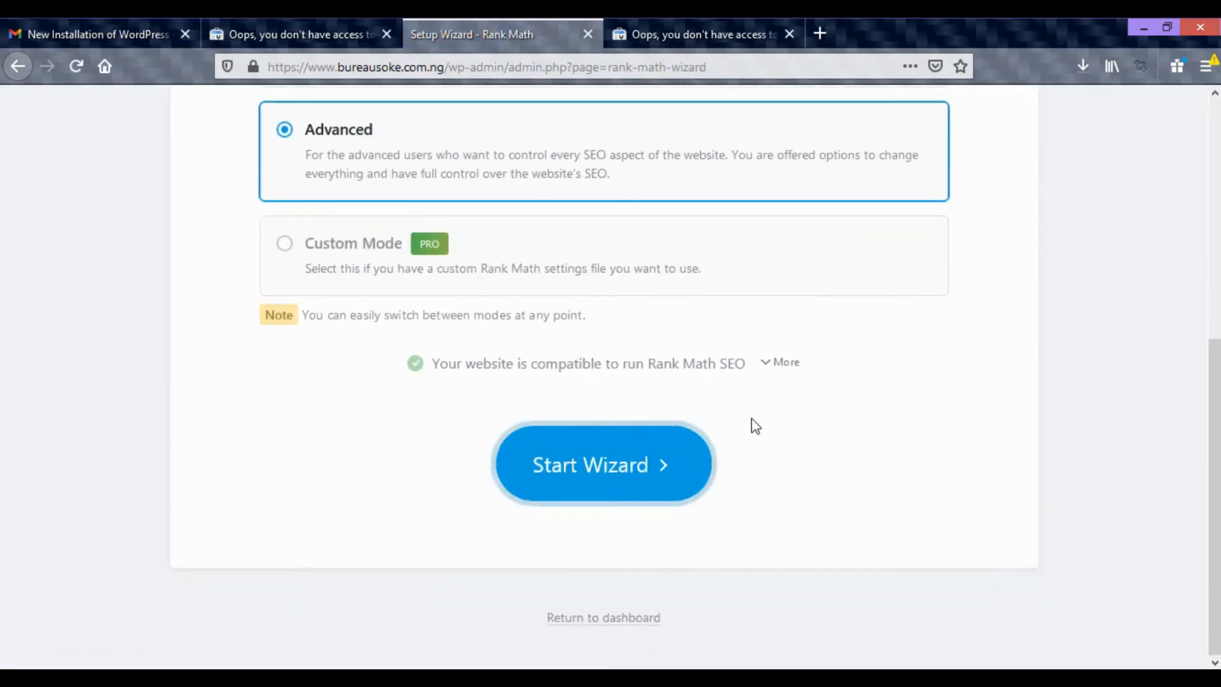
{"action": "scroll", "coordinate": [753, 426], "scroll_direction": "up", "scroll_amount": 5}
{"action": "scroll", "coordinate": [758, 423], "scroll_direction": "down", "scroll_amount": 1}
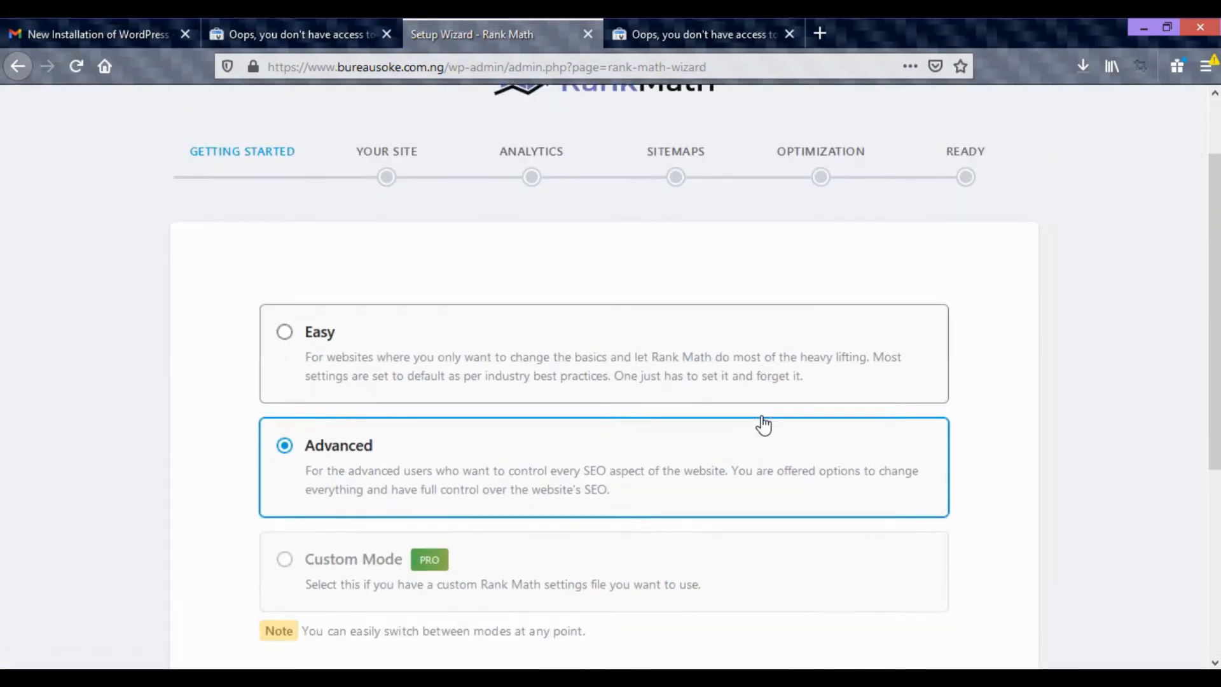
{"action": "scroll", "coordinate": [763, 420], "scroll_direction": "up", "scroll_amount": 1}
{"action": "scroll", "coordinate": [771, 418], "scroll_direction": "up", "scroll_amount": 1}
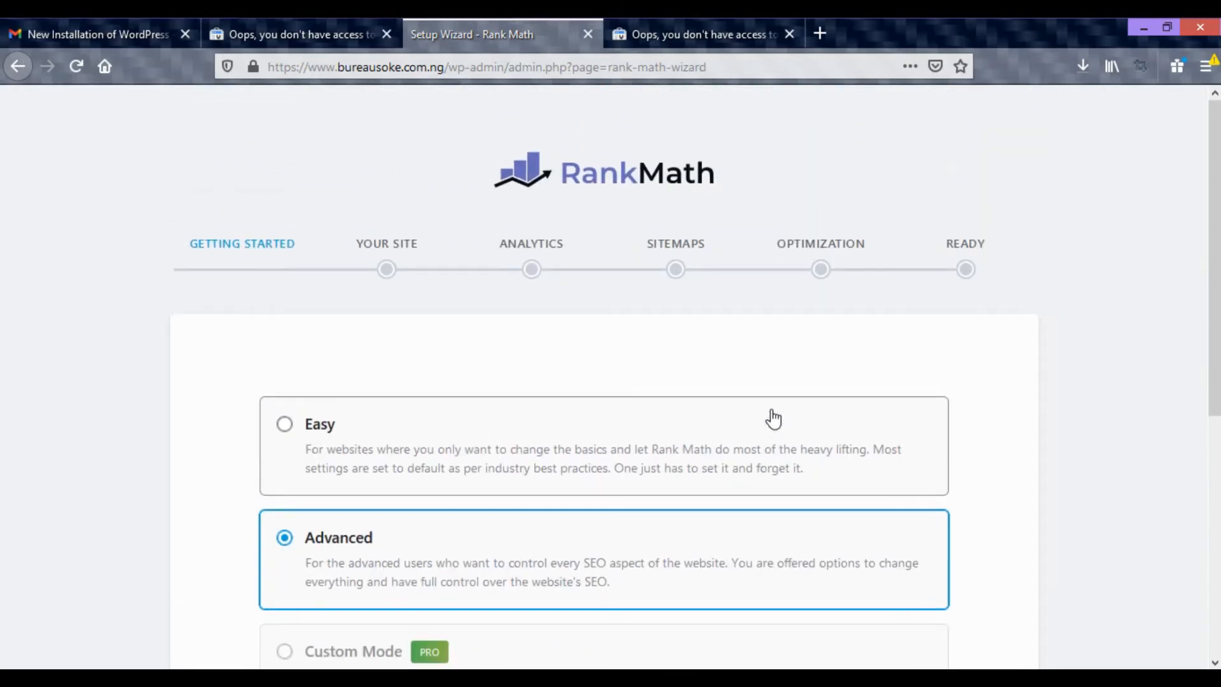
{"action": "scroll", "coordinate": [773, 418], "scroll_direction": "down", "scroll_amount": 5}
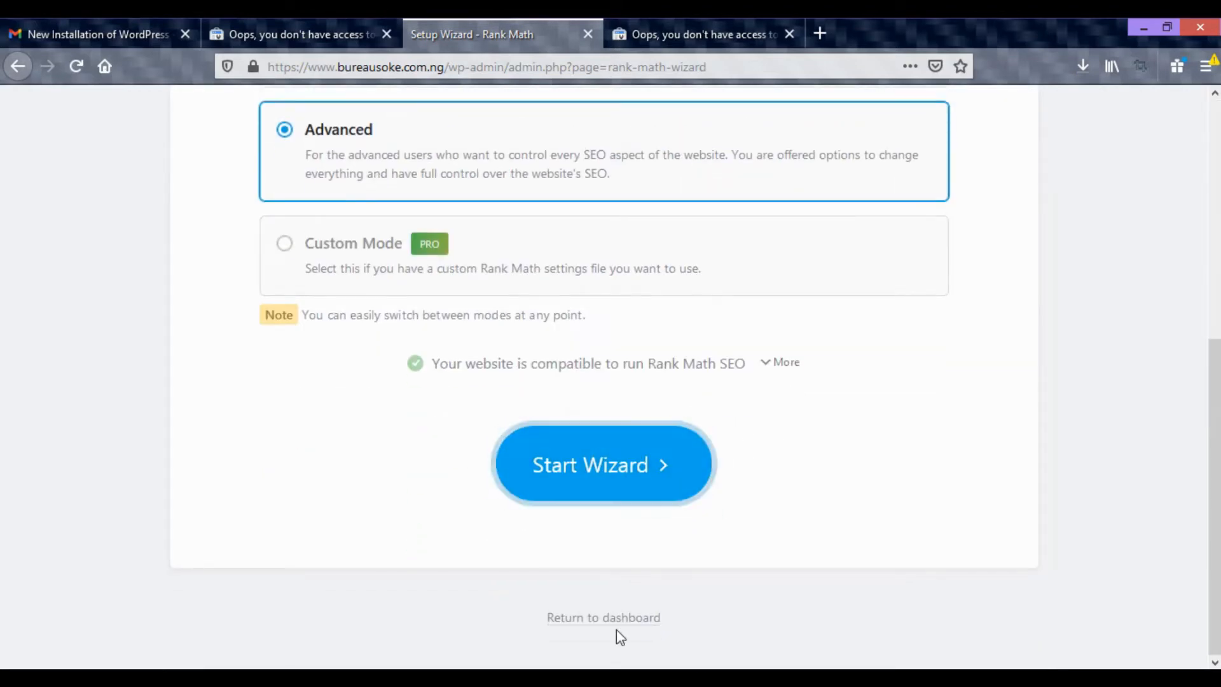
{"action": "left_click", "coordinate": [596, 620]}
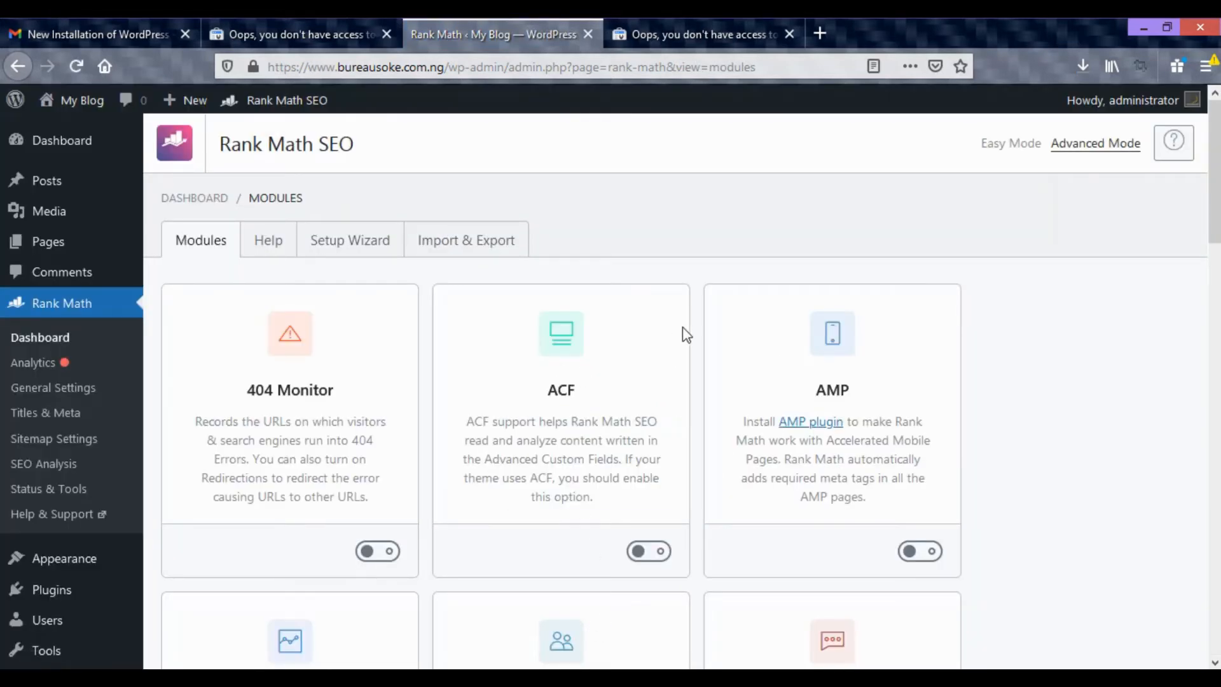
Look through the Rank Math modules and which of them are enabled.
{"action": "scroll", "coordinate": [687, 333], "scroll_direction": "down", "scroll_amount": 3}
{"action": "scroll", "coordinate": [684, 388], "scroll_direction": "down", "scroll_amount": 5}
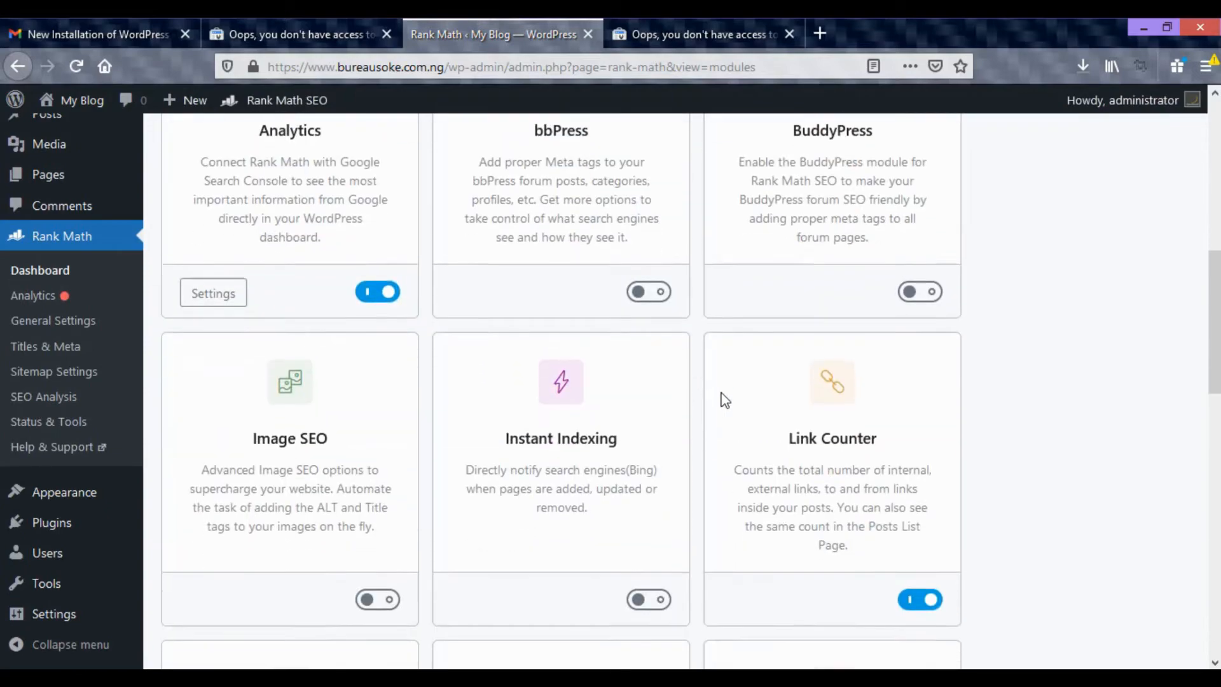
{"action": "scroll", "coordinate": [725, 399], "scroll_direction": "down", "scroll_amount": 10}
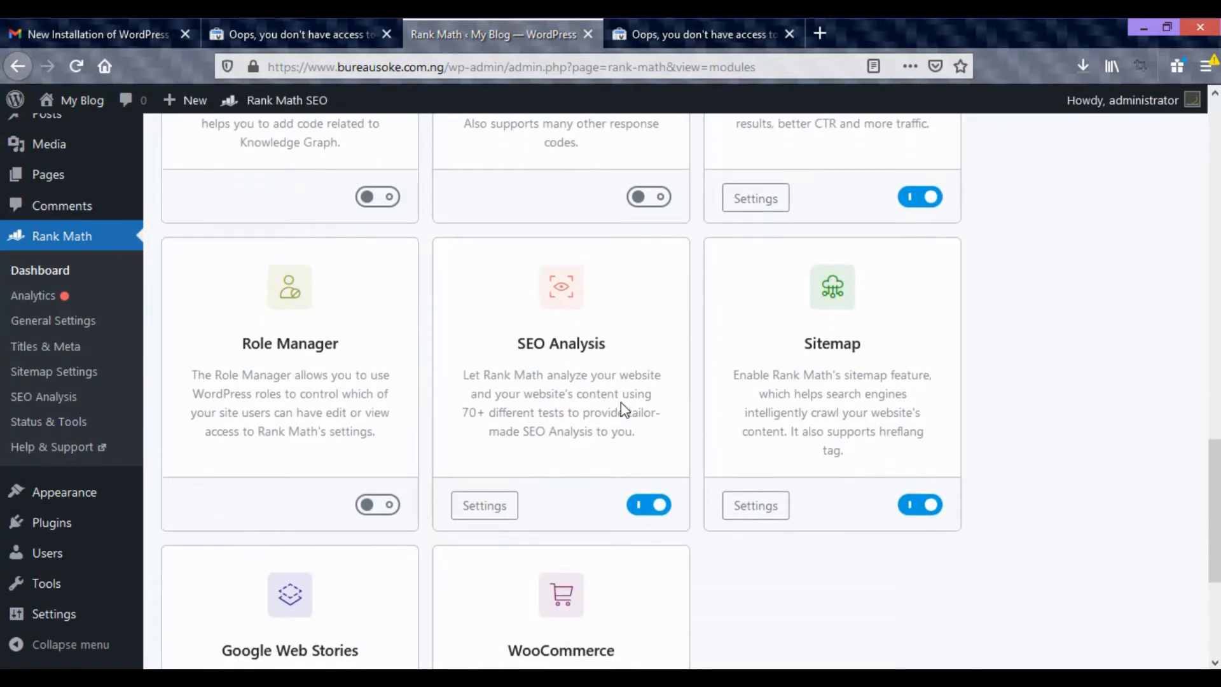
{"action": "scroll", "coordinate": [622, 407], "scroll_direction": "down", "scroll_amount": 4}
{"action": "scroll", "coordinate": [572, 375], "scroll_direction": "up", "scroll_amount": 10}
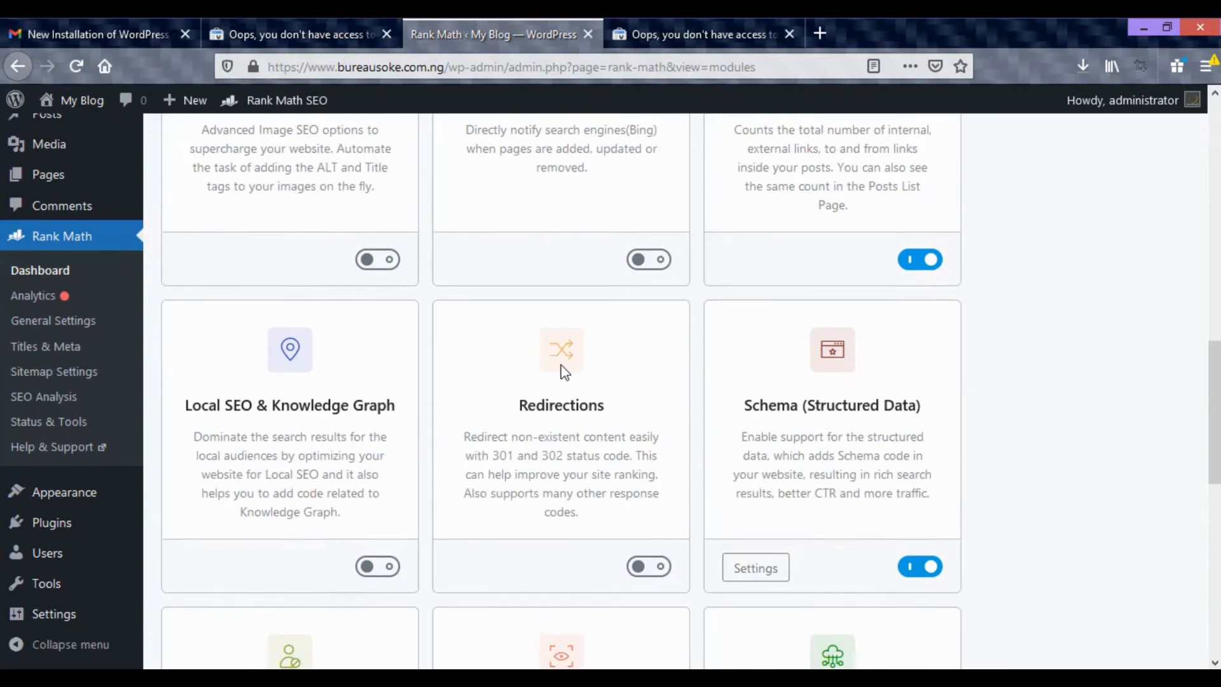
{"action": "scroll", "coordinate": [603, 382], "scroll_direction": "down", "scroll_amount": 8}
{"action": "scroll", "coordinate": [610, 368], "scroll_direction": "up", "scroll_amount": 10}
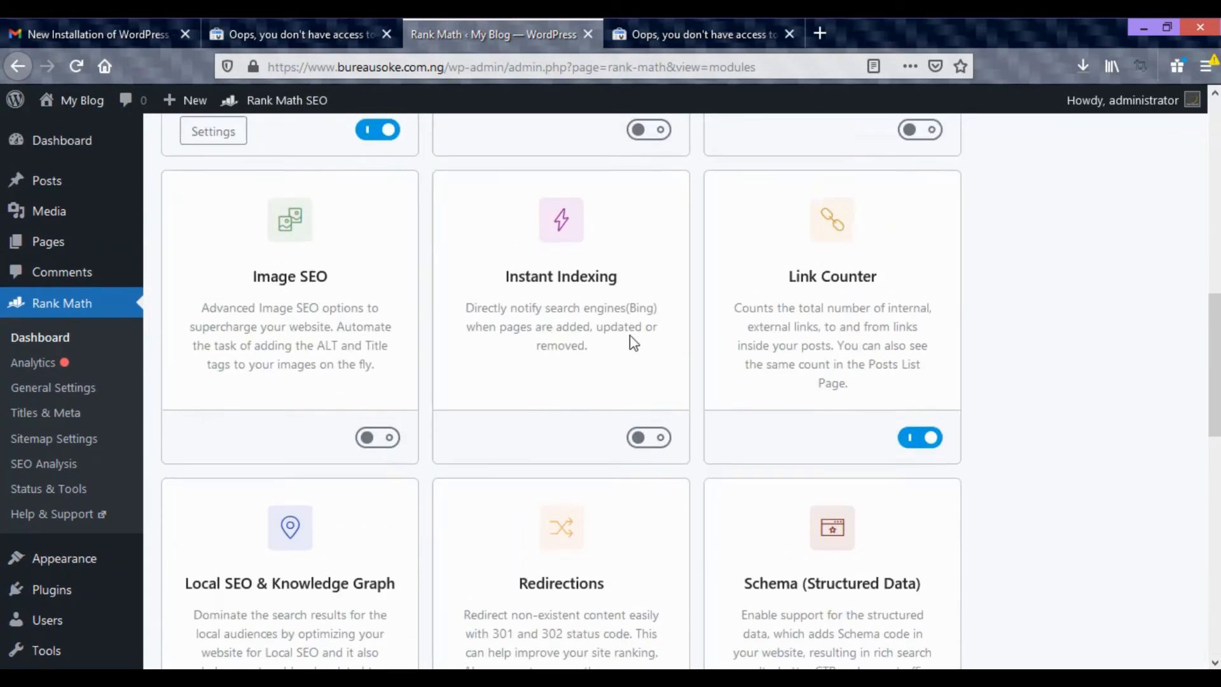
{"action": "scroll", "coordinate": [636, 343], "scroll_direction": "up", "scroll_amount": 10}
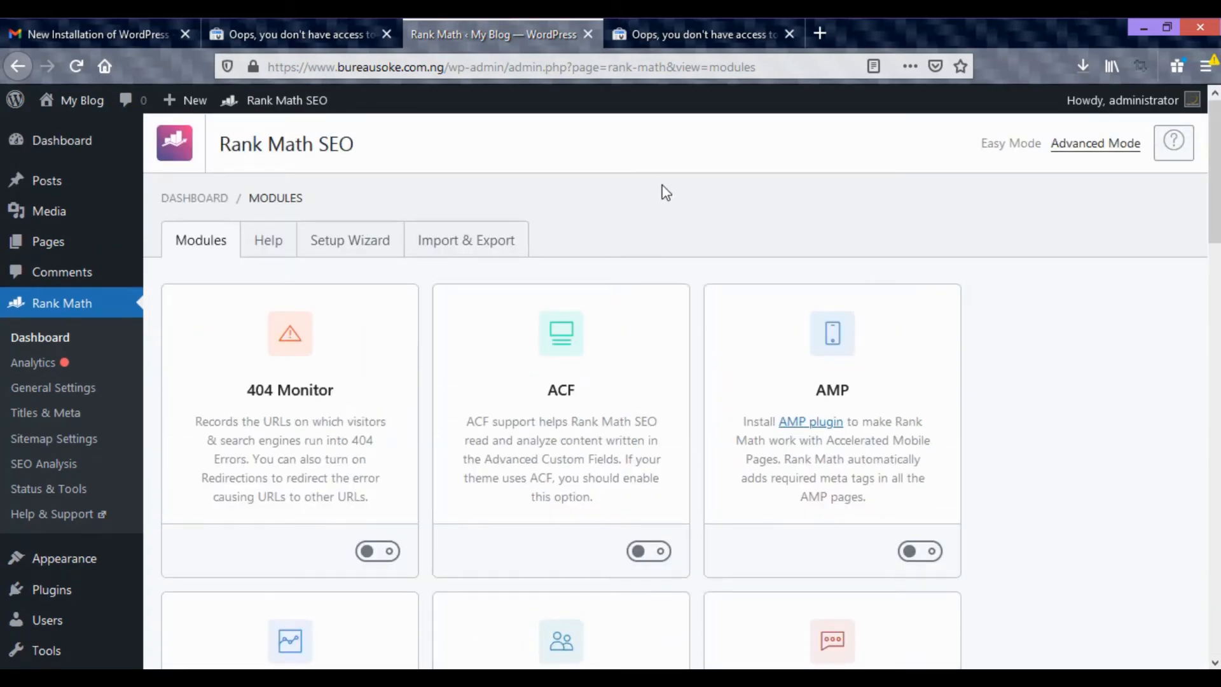
Close the duplicate Search Console tab and start adding a new property in the remaining one.
{"action": "left_click", "coordinate": [385, 36]}
{"action": "left_click", "coordinate": [486, 32]}
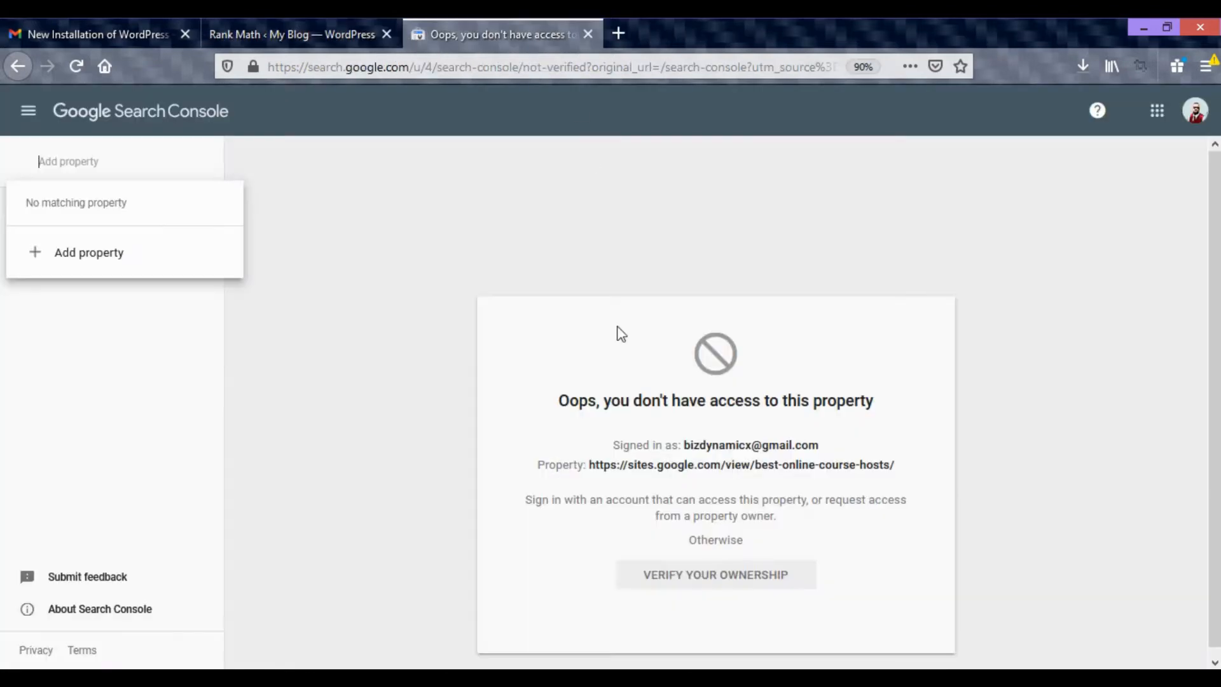
{"action": "left_click", "coordinate": [83, 254]}
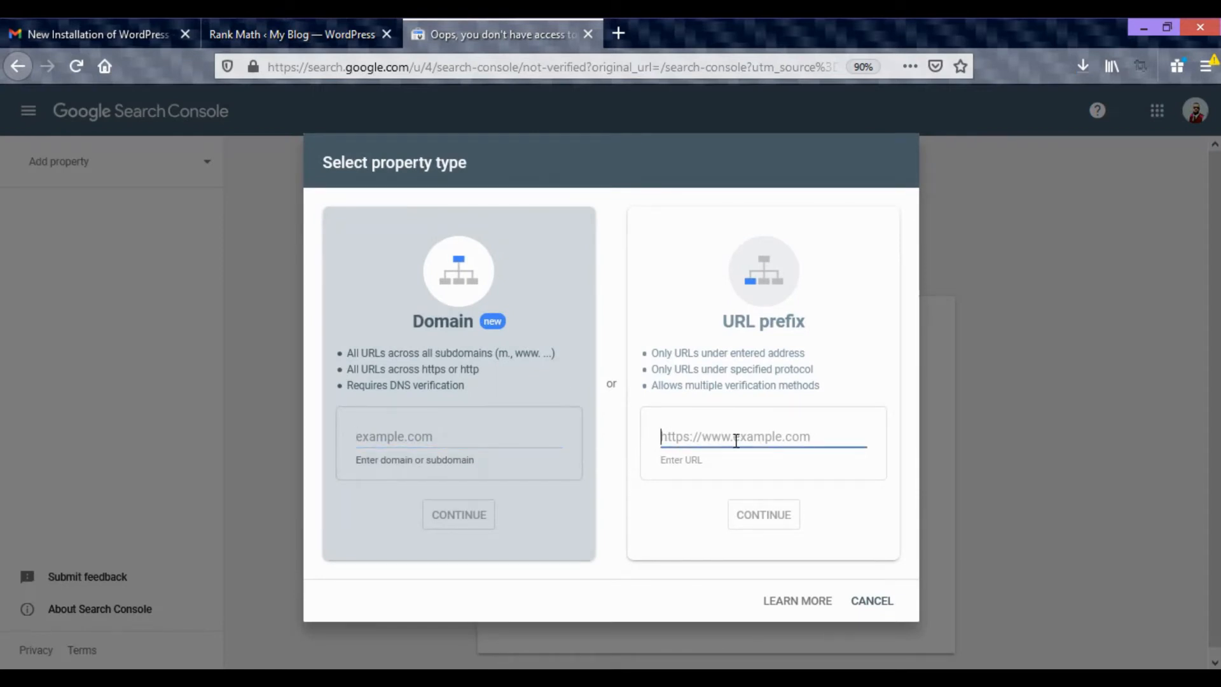
{"action": "left_click", "coordinate": [335, 36]}
{"action": "mouse_move", "coordinate": [71, 110]}
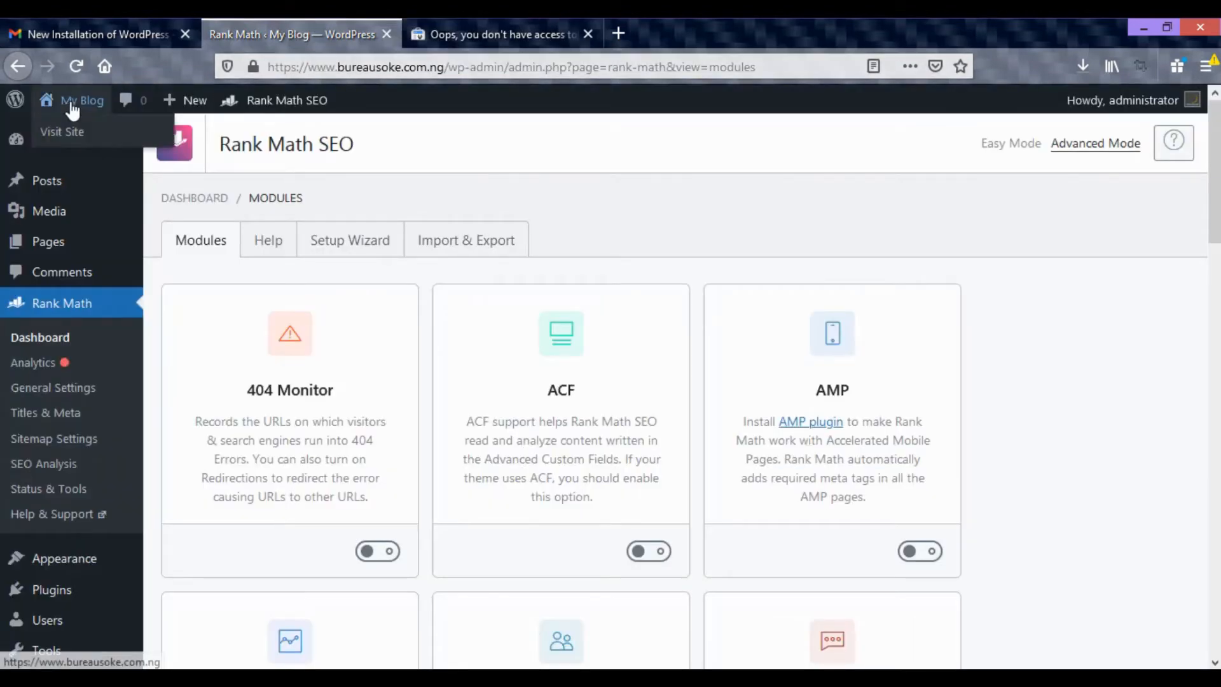
{"action": "right_click", "coordinate": [64, 131]}
{"action": "left_click", "coordinate": [121, 266]}
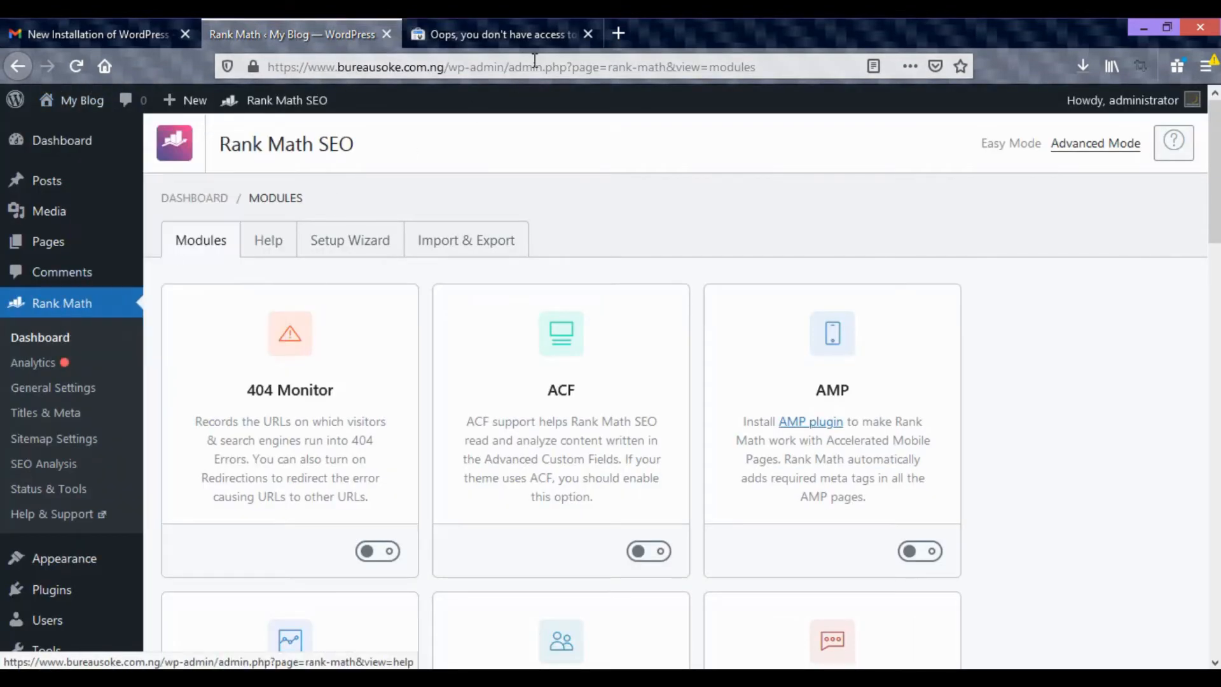
{"action": "left_click", "coordinate": [496, 35]}
{"action": "key", "text": "ctrl+v"}
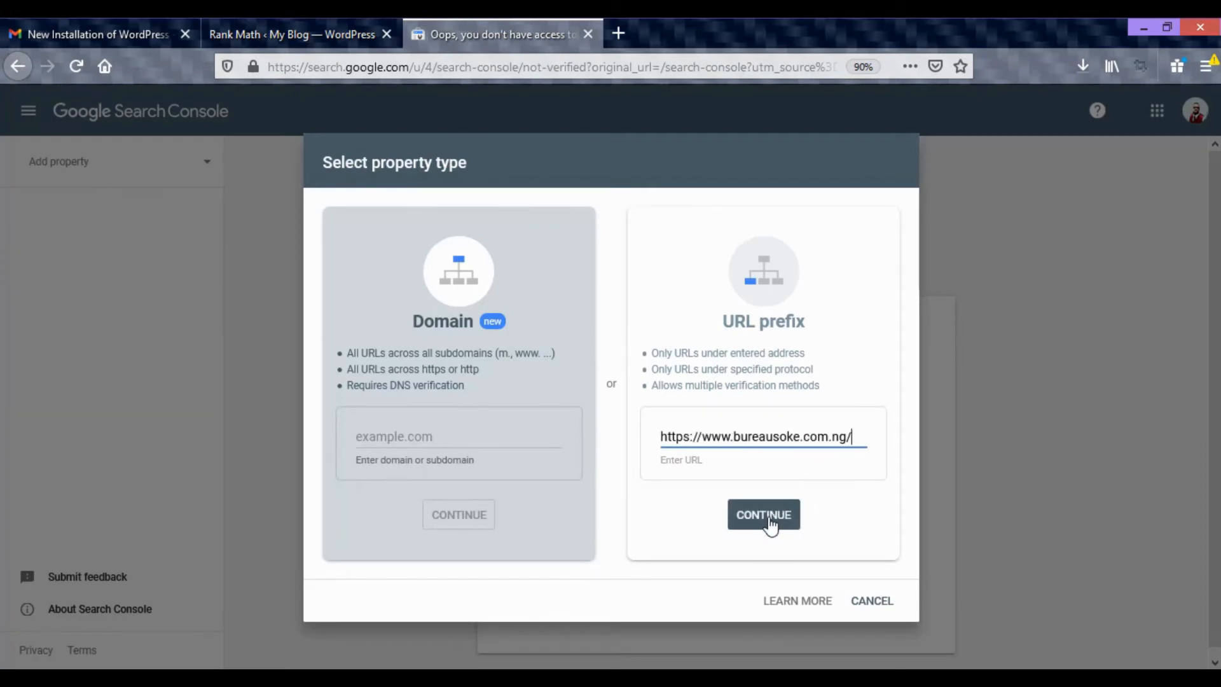
{"action": "left_click", "coordinate": [768, 521]}
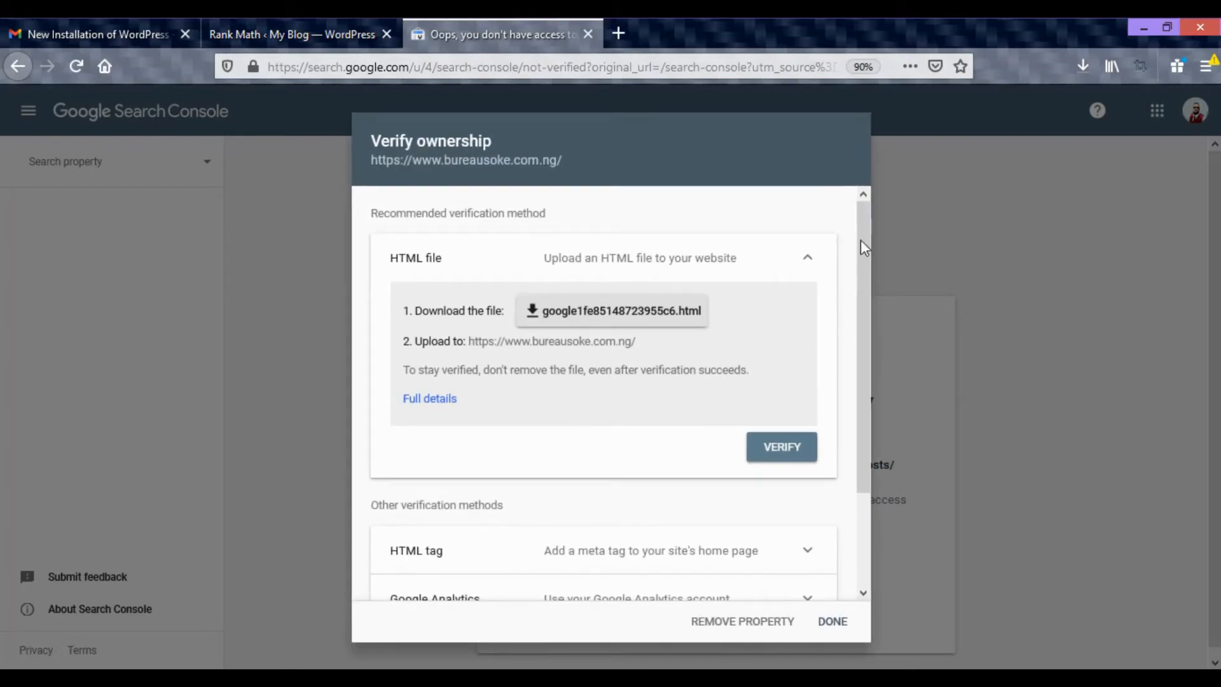
Review the ownership verification methods and expand the HTML tag method to show its meta tag.
{"action": "left_click_drag", "start_coordinate": [865, 235], "coordinate": [877, 407]}
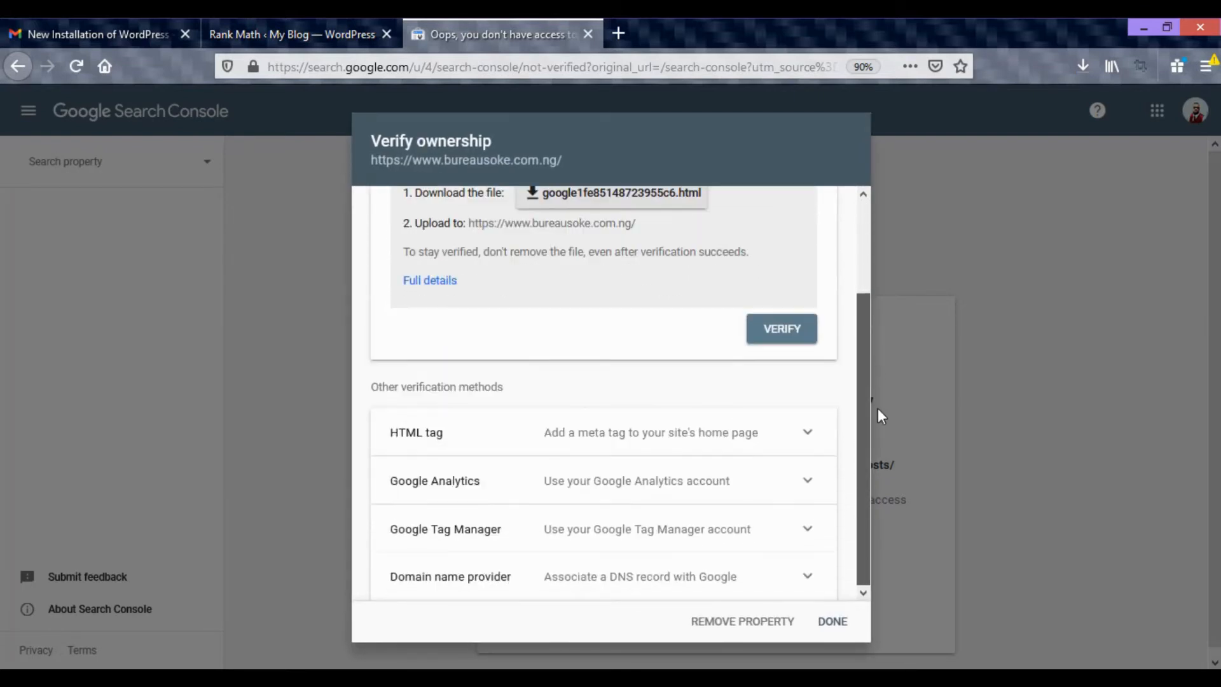
{"action": "left_click_drag", "start_coordinate": [862, 321], "coordinate": [864, 259]}
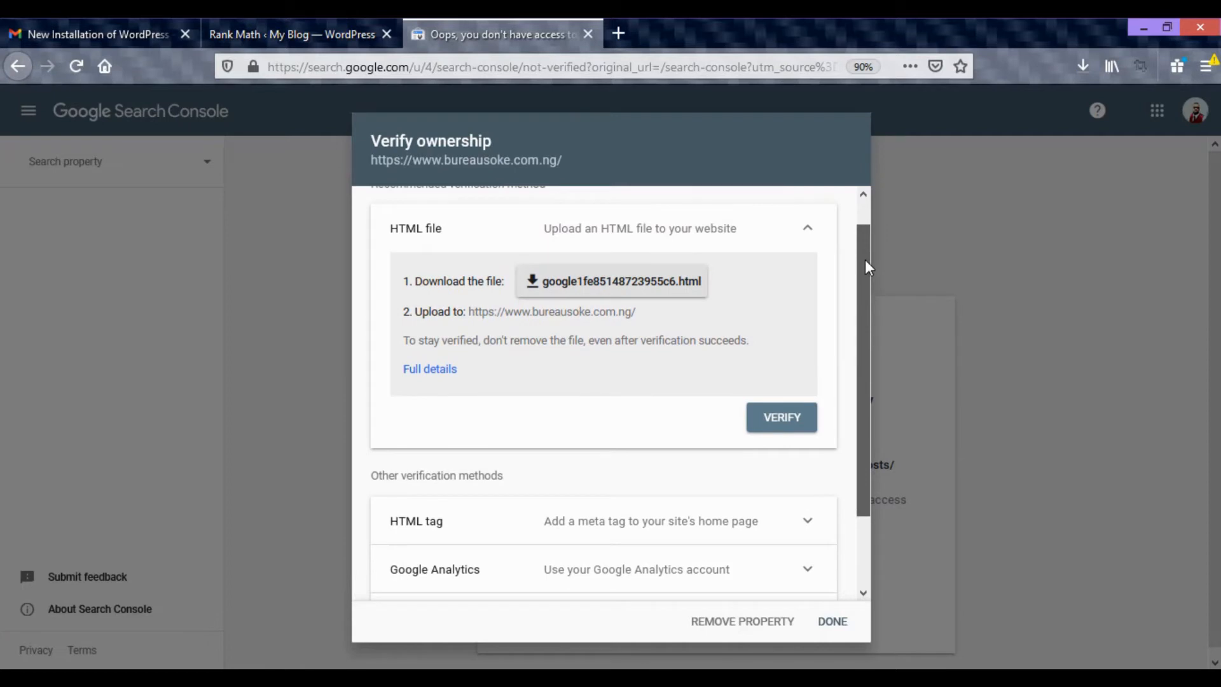
{"action": "scroll", "coordinate": [866, 293], "scroll_direction": "down", "scroll_amount": 1}
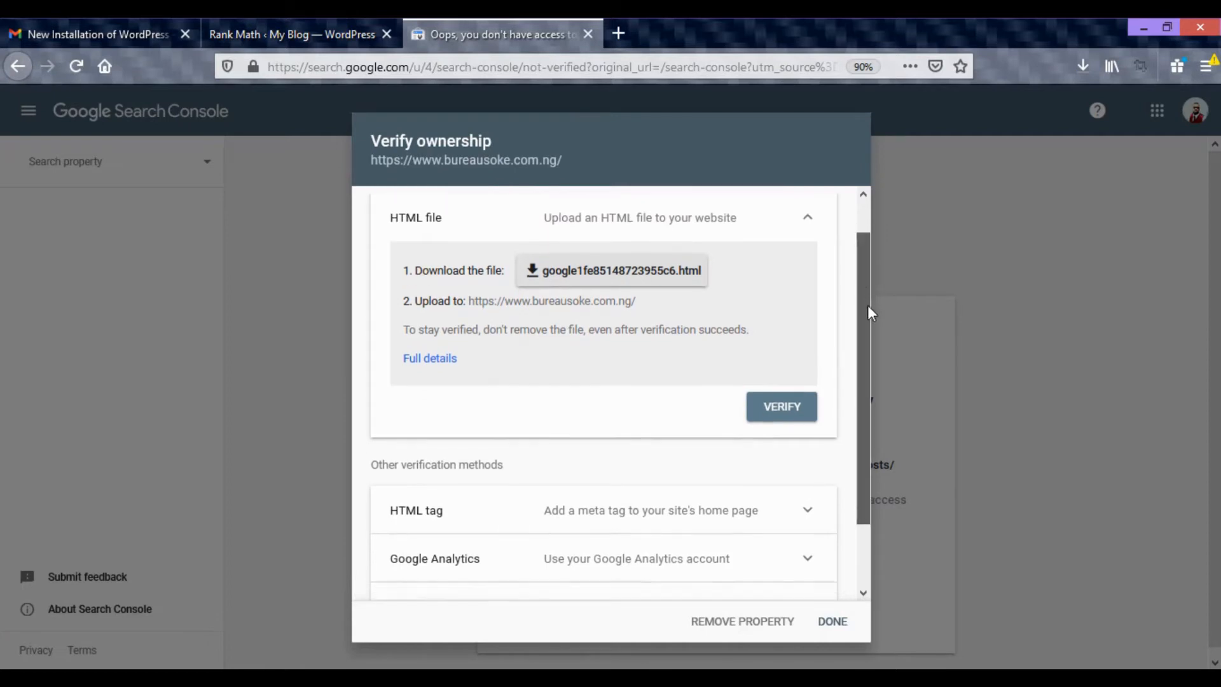
{"action": "left_click_drag", "start_coordinate": [868, 306], "coordinate": [869, 361]}
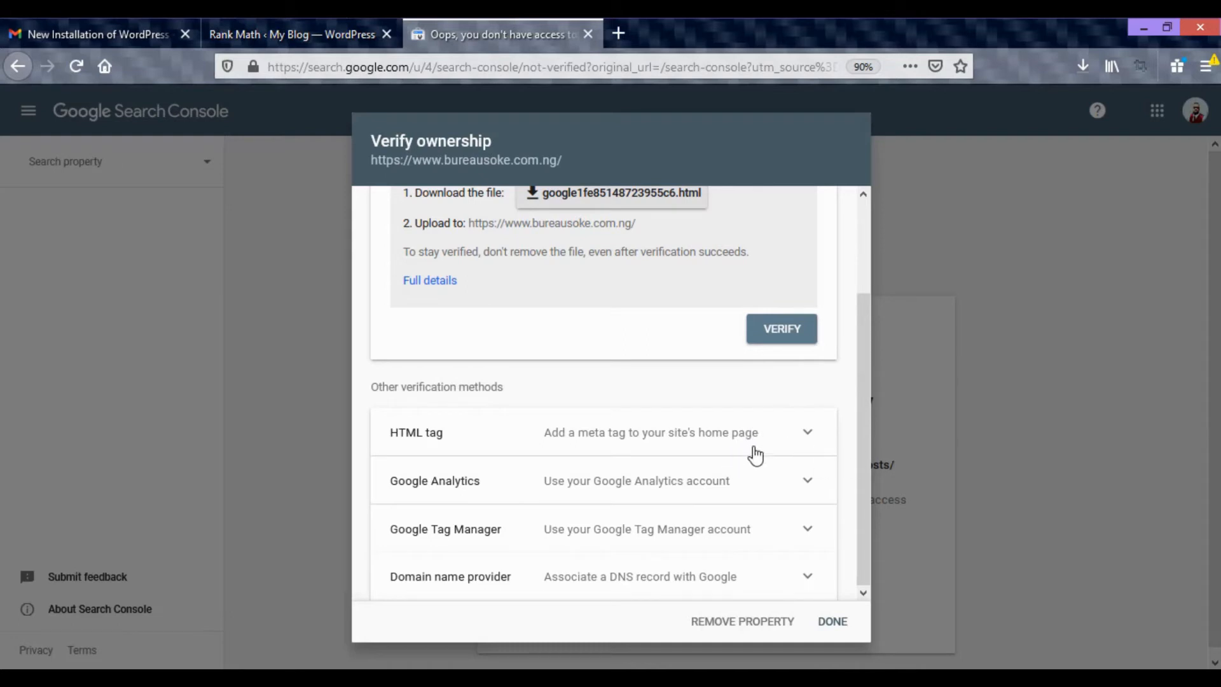
{"action": "left_click", "coordinate": [805, 437]}
{"action": "scroll", "coordinate": [651, 496], "scroll_direction": "down", "scroll_amount": 2}
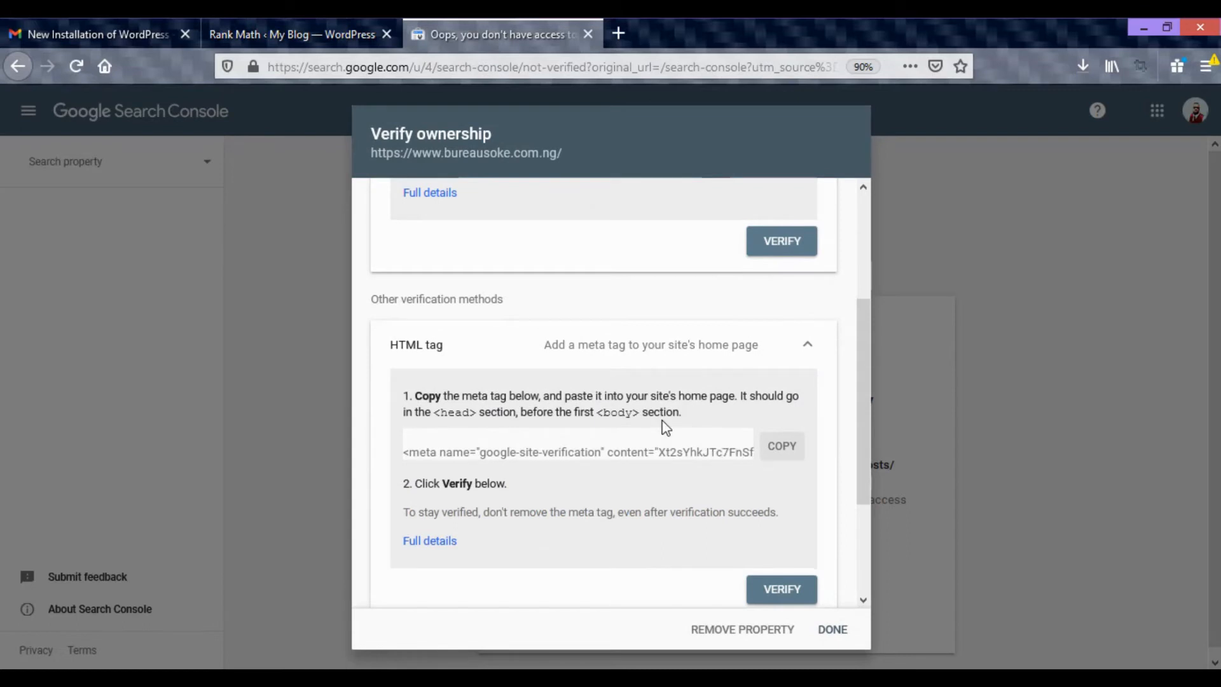
{"action": "scroll", "coordinate": [664, 426], "scroll_direction": "up", "scroll_amount": 4}
Return to the WordPress dashboard and search for header among new plugins.
{"action": "left_click", "coordinate": [290, 36]}
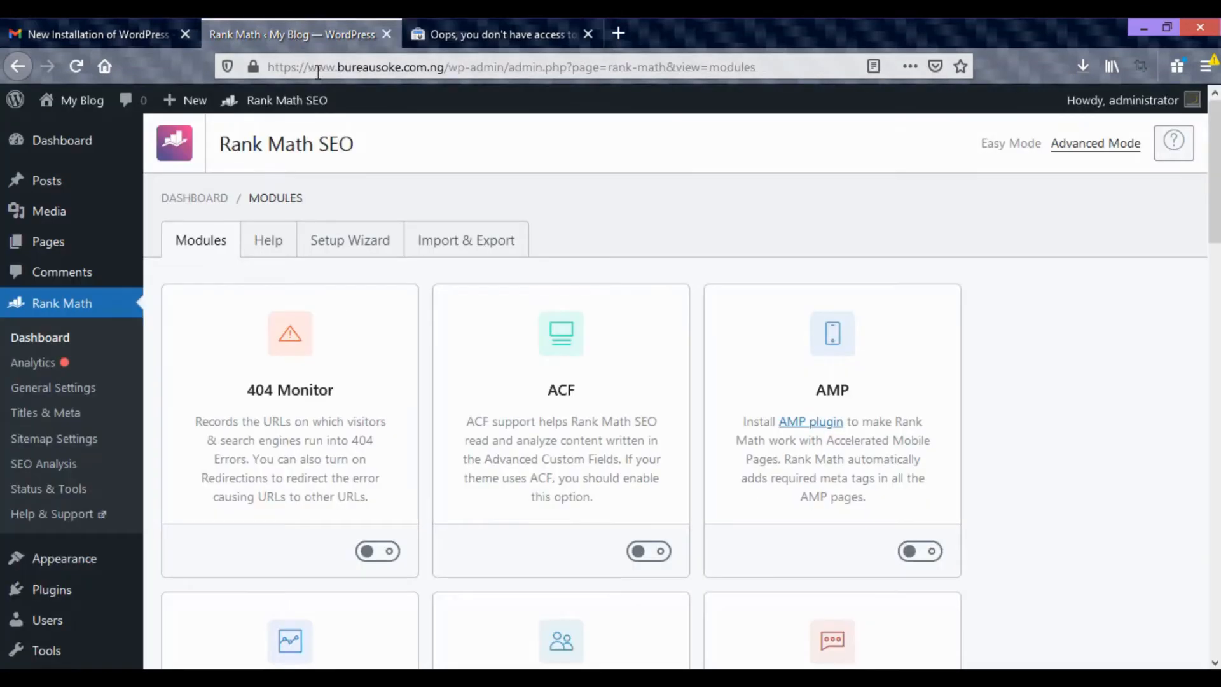
{"action": "scroll", "coordinate": [81, 260], "scroll_direction": "down", "scroll_amount": 1}
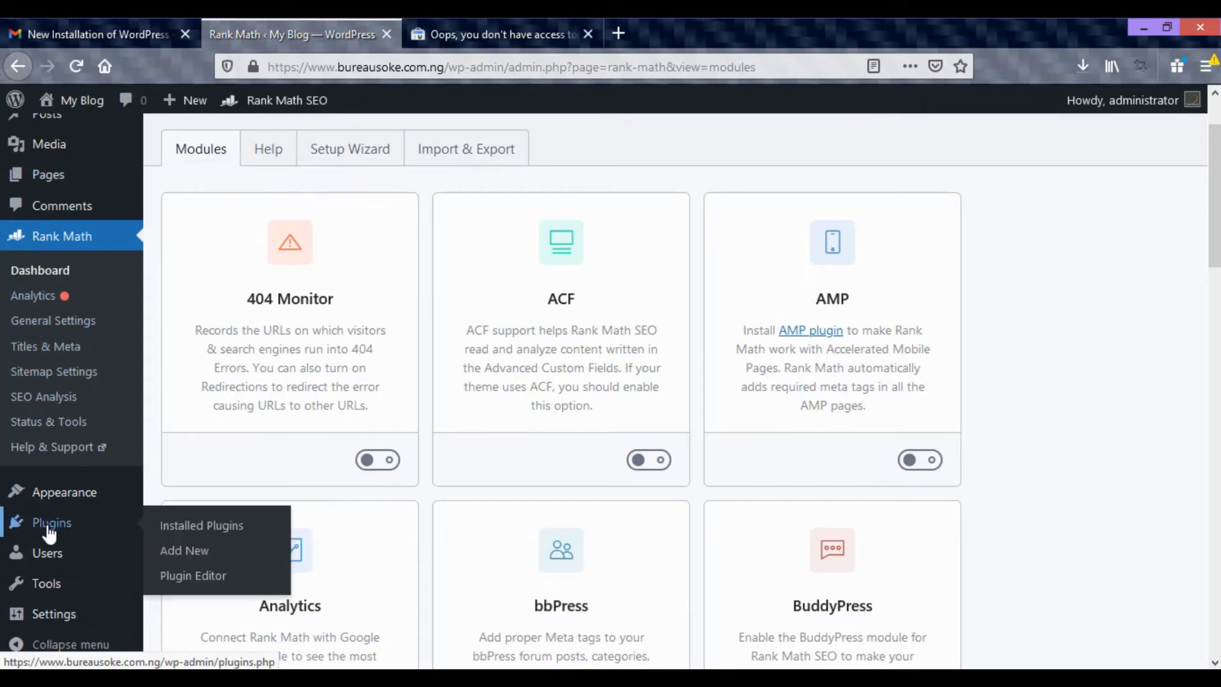
{"action": "left_click", "coordinate": [181, 550]}
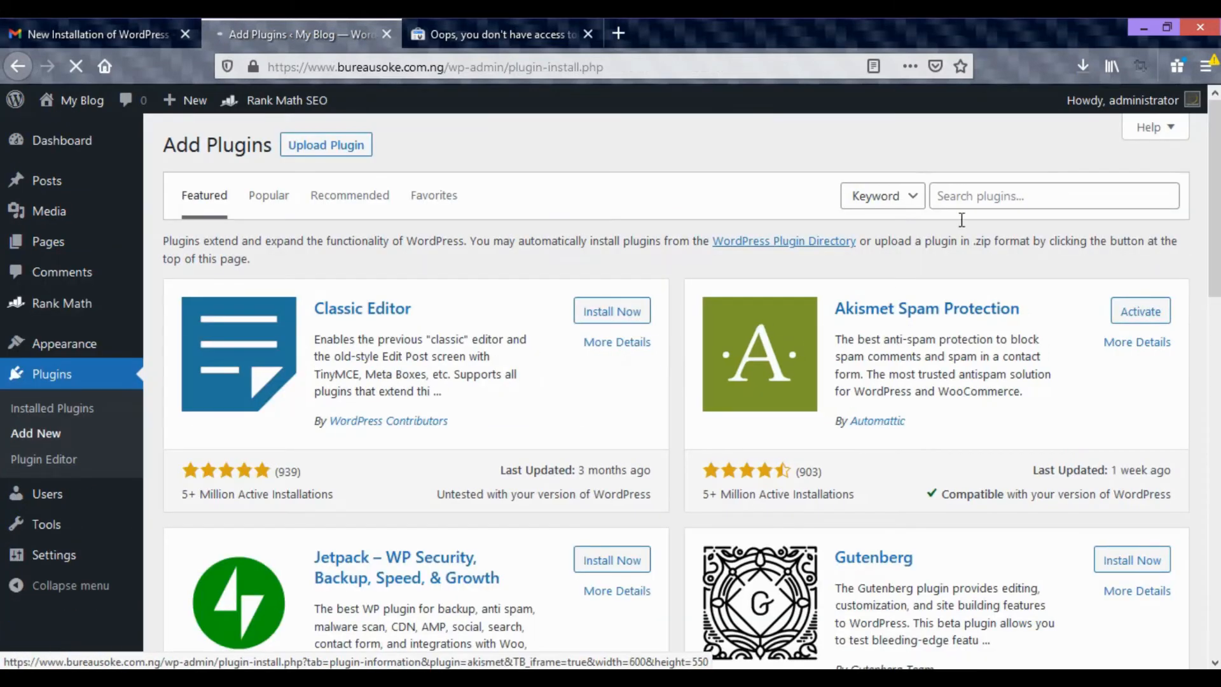
{"action": "left_click", "coordinate": [973, 198]}
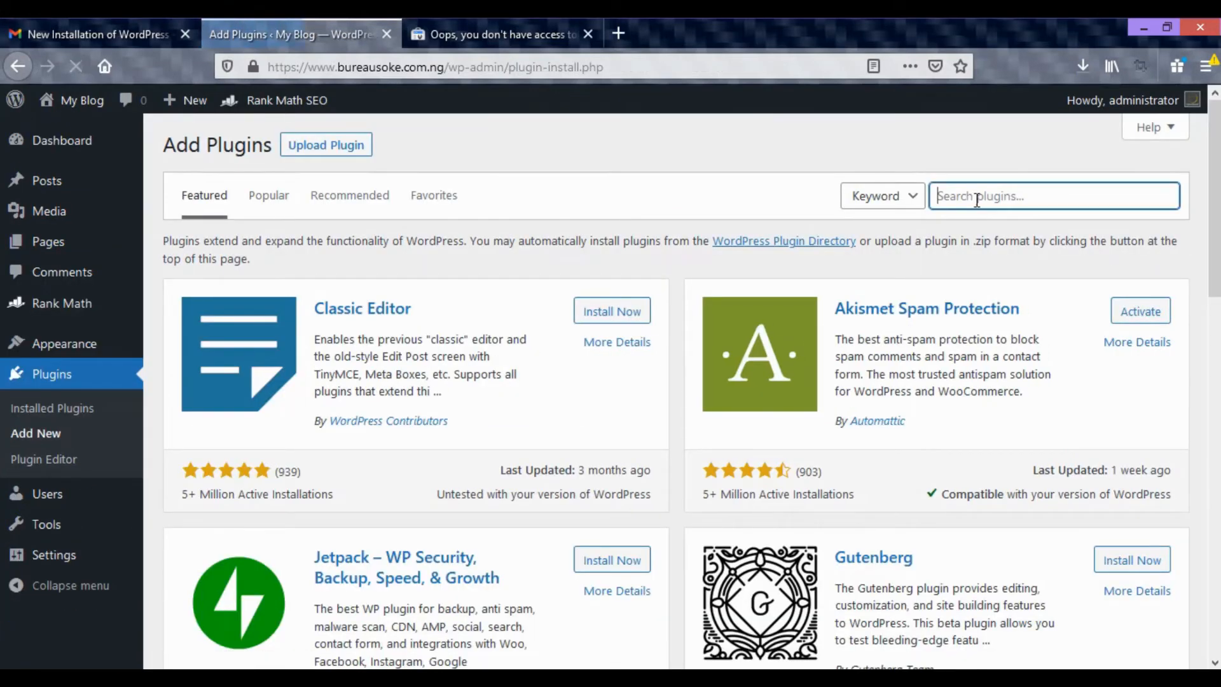
{"action": "type", "text": "hea"}
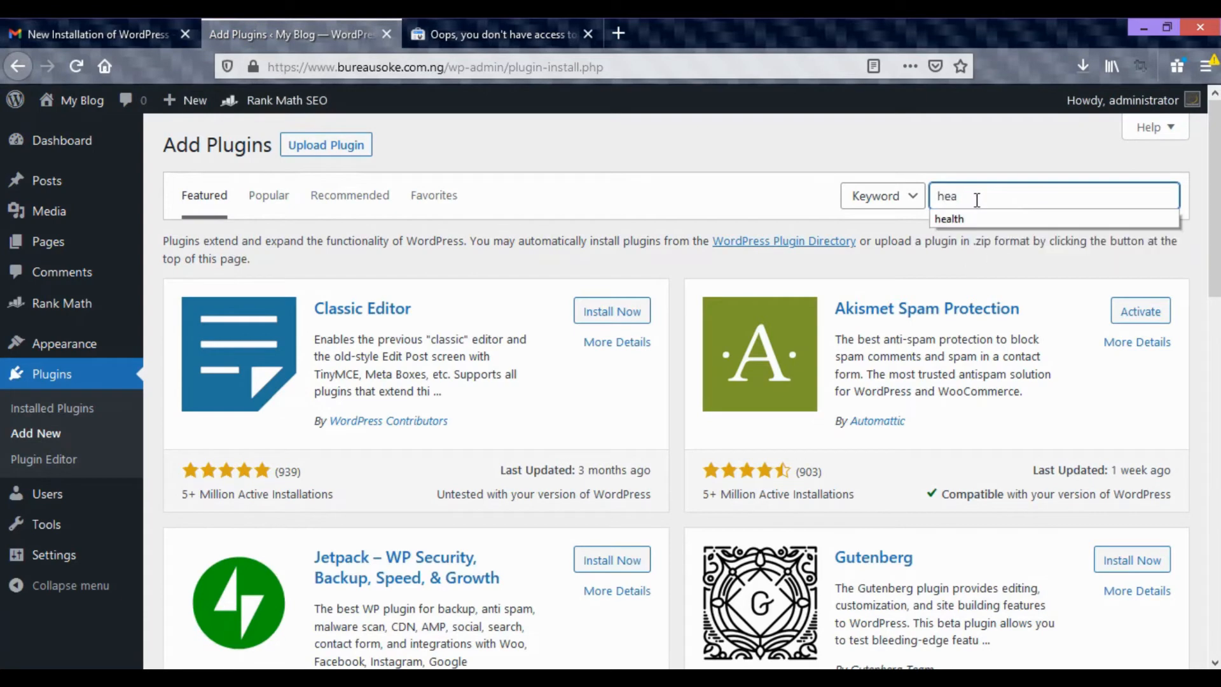
{"action": "type", "text": "d"}
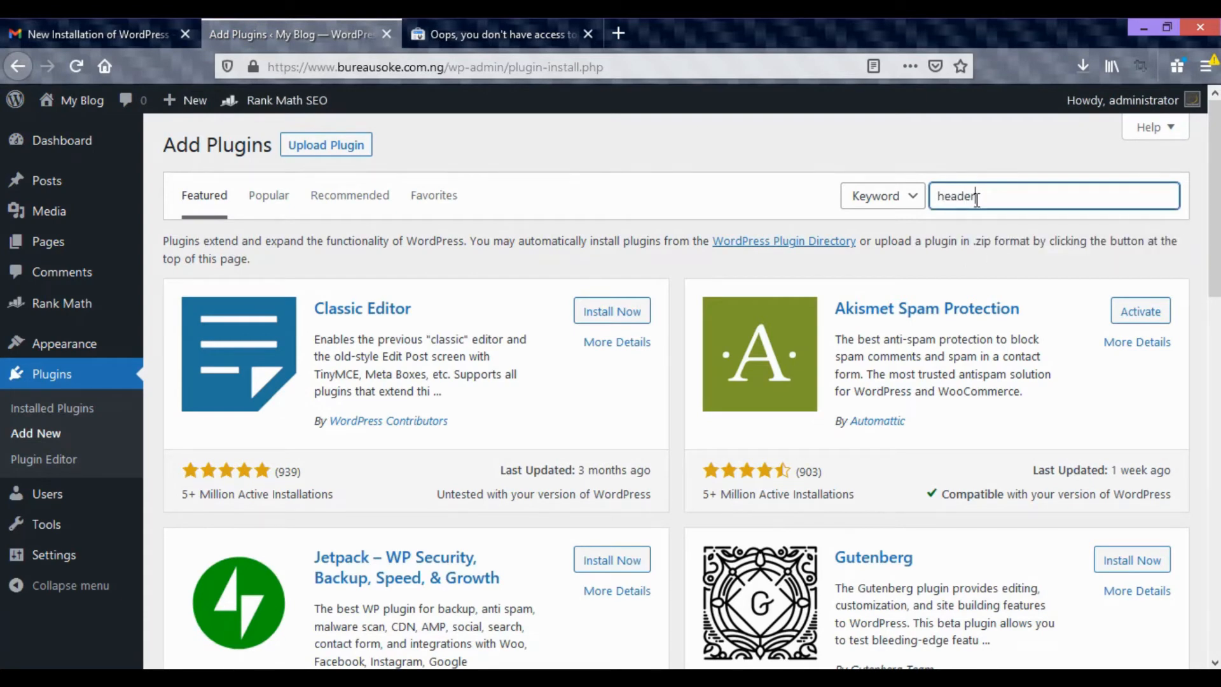
{"action": "type", "text": "er"}
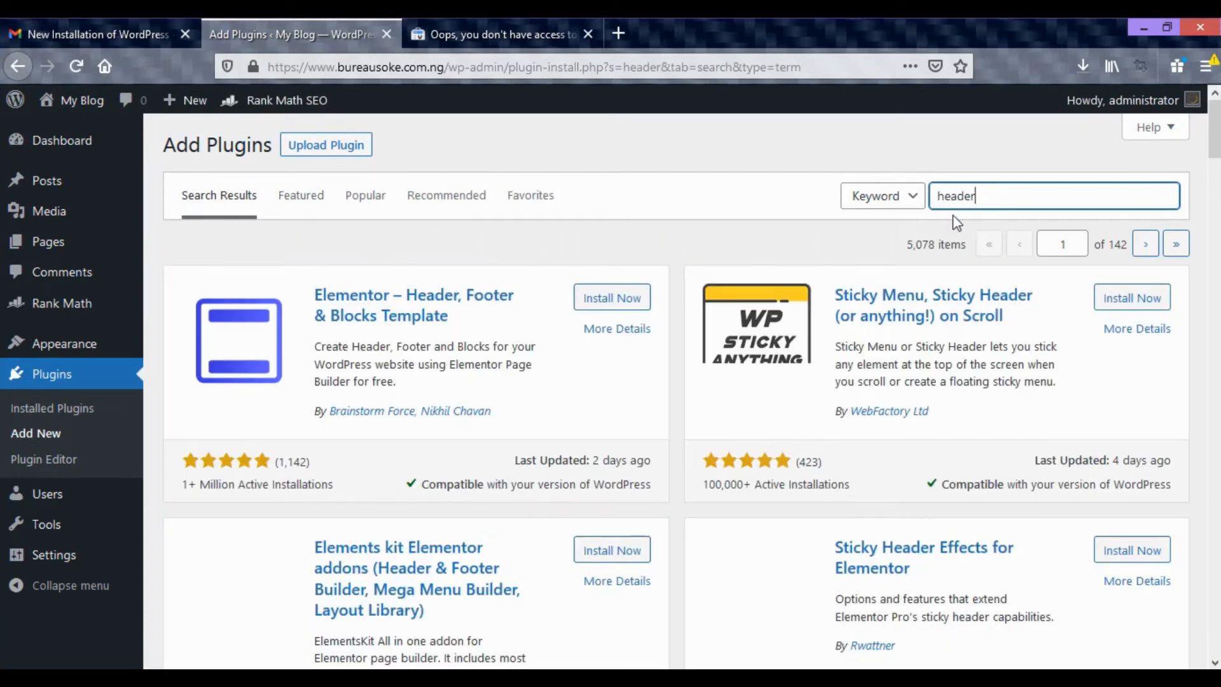
Install and activate the Insert Headers and Footers plugin by WPBeginner.
{"action": "scroll", "coordinate": [703, 321], "scroll_direction": "down", "scroll_amount": 5}
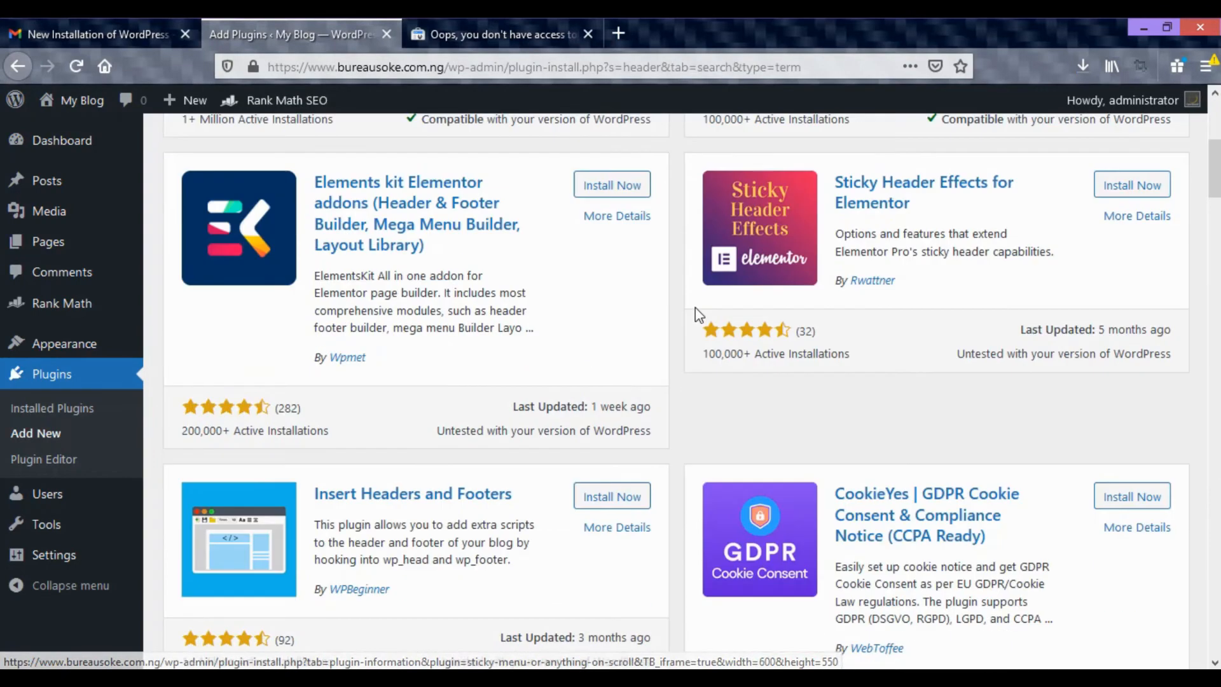
{"action": "scroll", "coordinate": [597, 472], "scroll_direction": "down", "scroll_amount": 1}
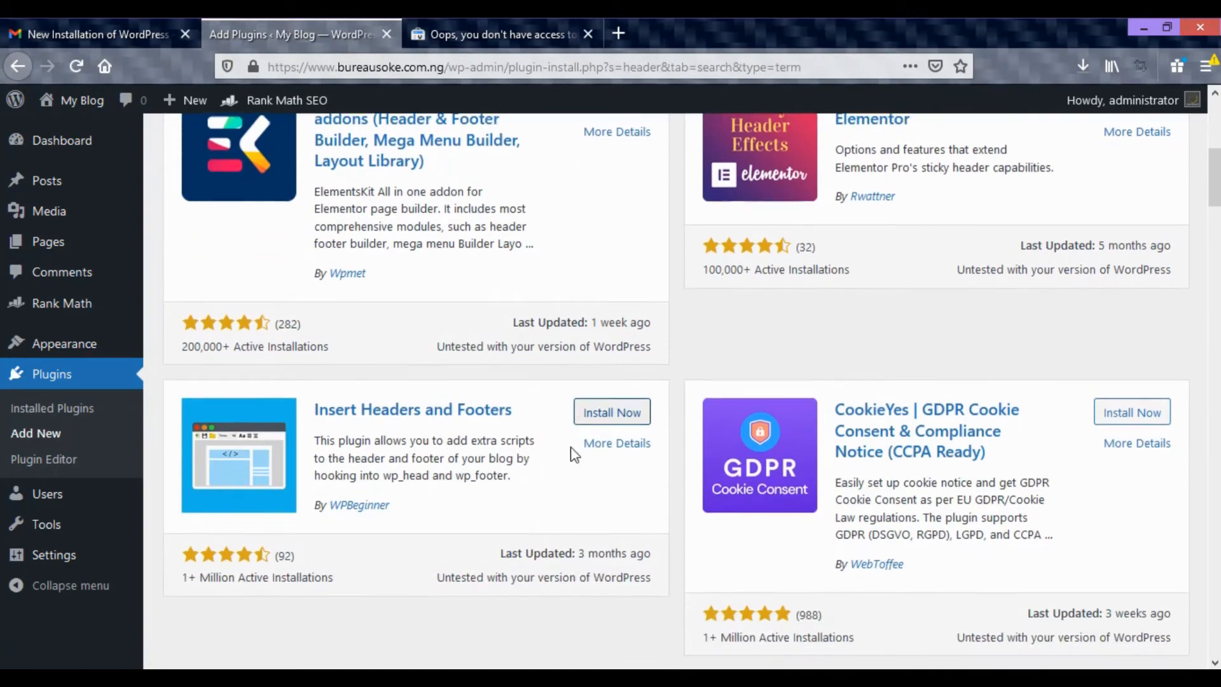
{"action": "left_click", "coordinate": [595, 407]}
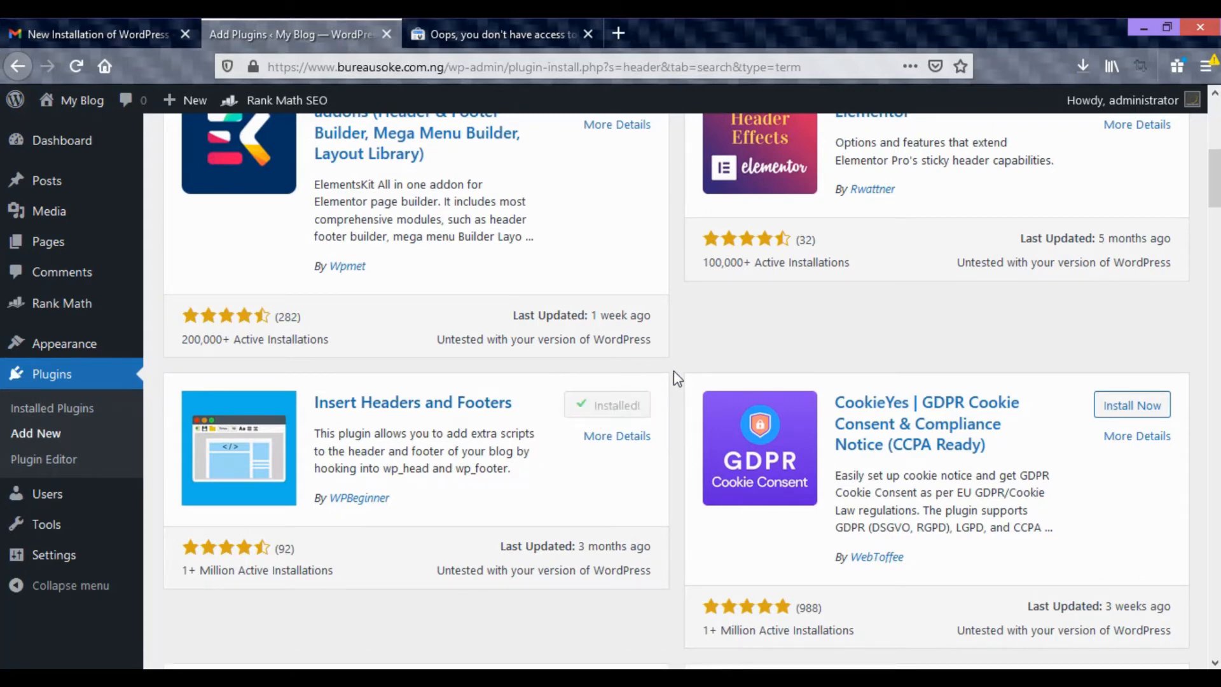
Check the HTML tag method in Search Console again and look over the installed plugins list in WordPress.
{"action": "left_click", "coordinate": [495, 27]}
{"action": "scroll", "coordinate": [699, 496], "scroll_direction": "down", "scroll_amount": 2}
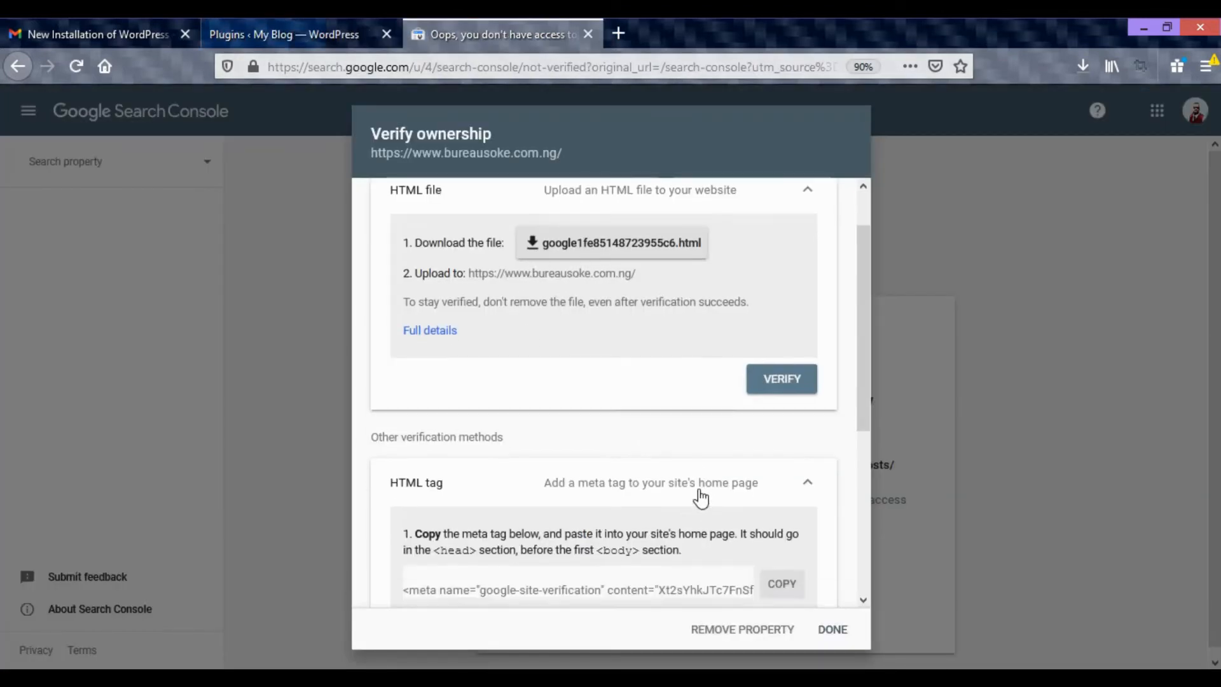
{"action": "left_click", "coordinate": [331, 27]}
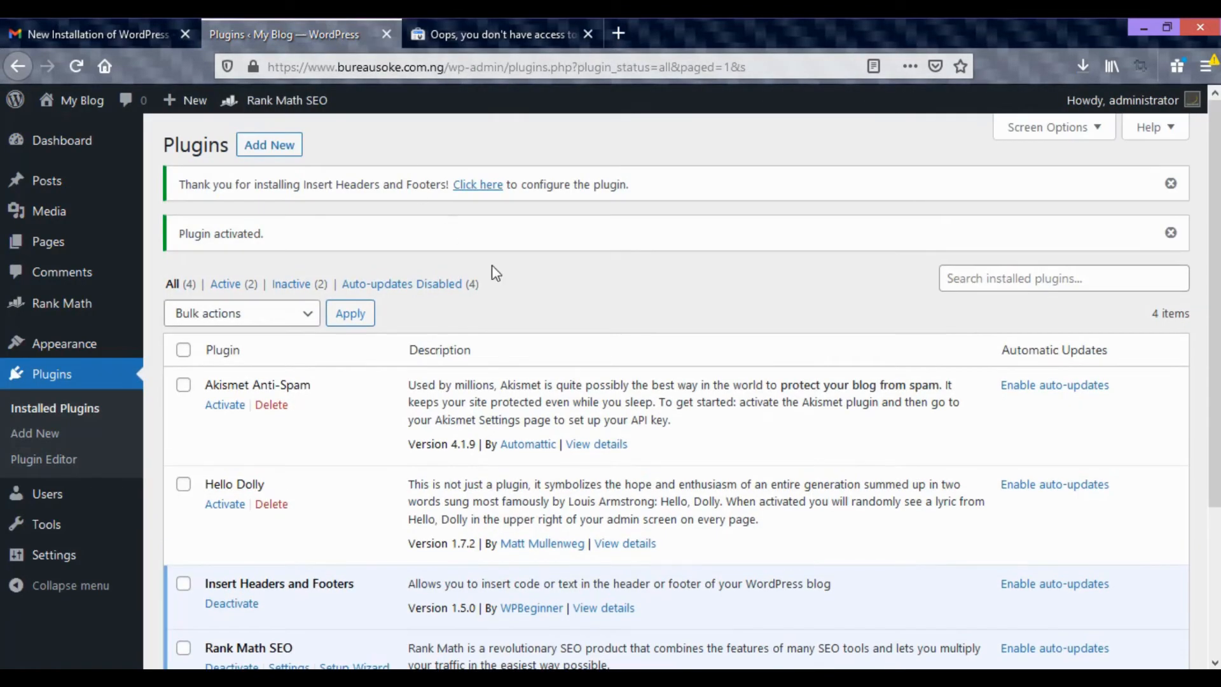
{"action": "scroll", "coordinate": [421, 341], "scroll_direction": "down", "scroll_amount": 3}
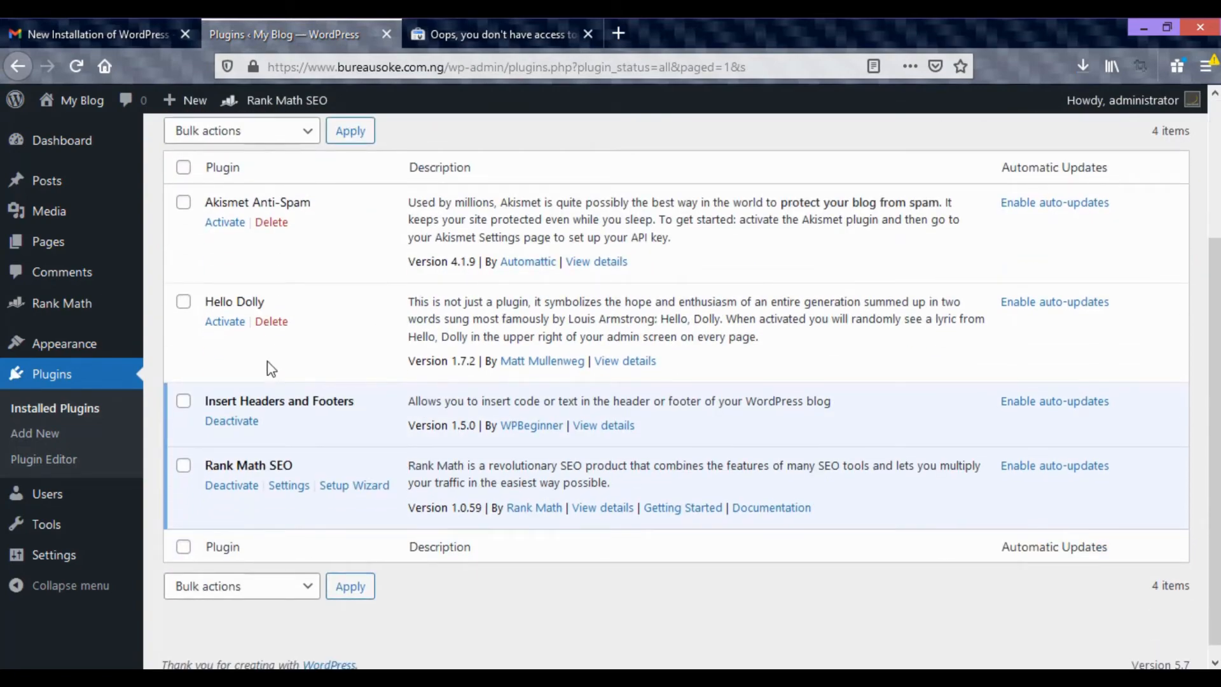
{"action": "scroll", "coordinate": [305, 395], "scroll_direction": "up", "scroll_amount": 5}
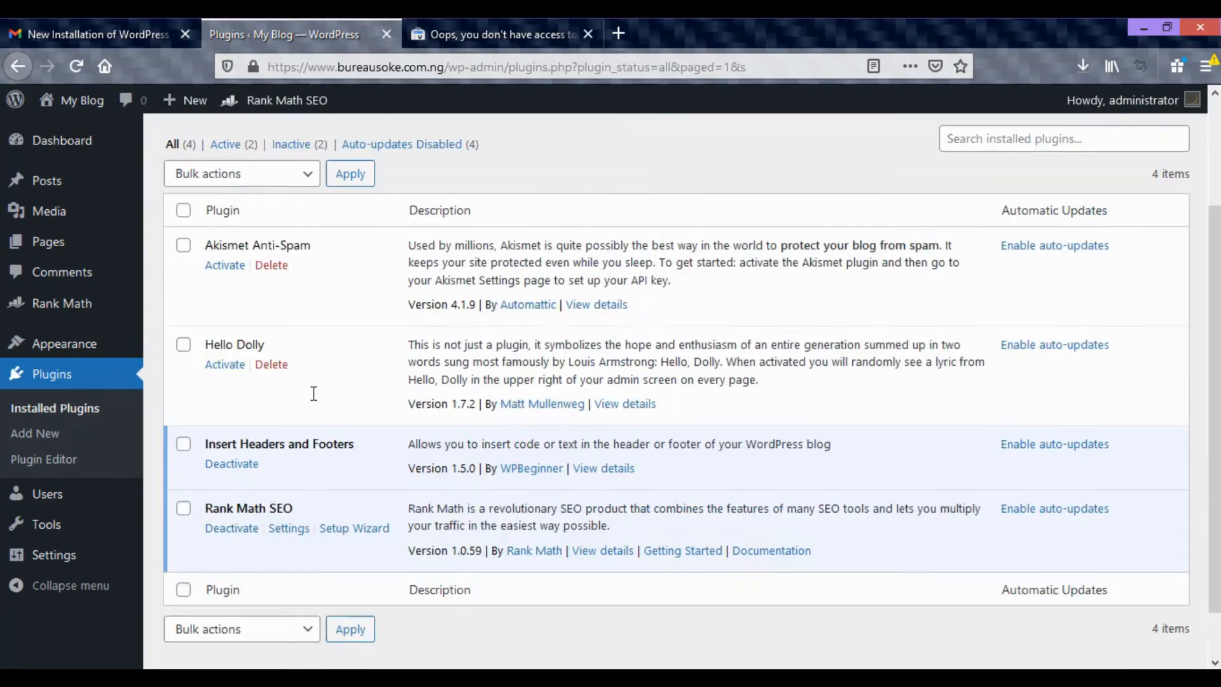
Copy the meta tag from the HTML tag verification method in Google Search Console.
{"action": "left_click", "coordinate": [496, 33]}
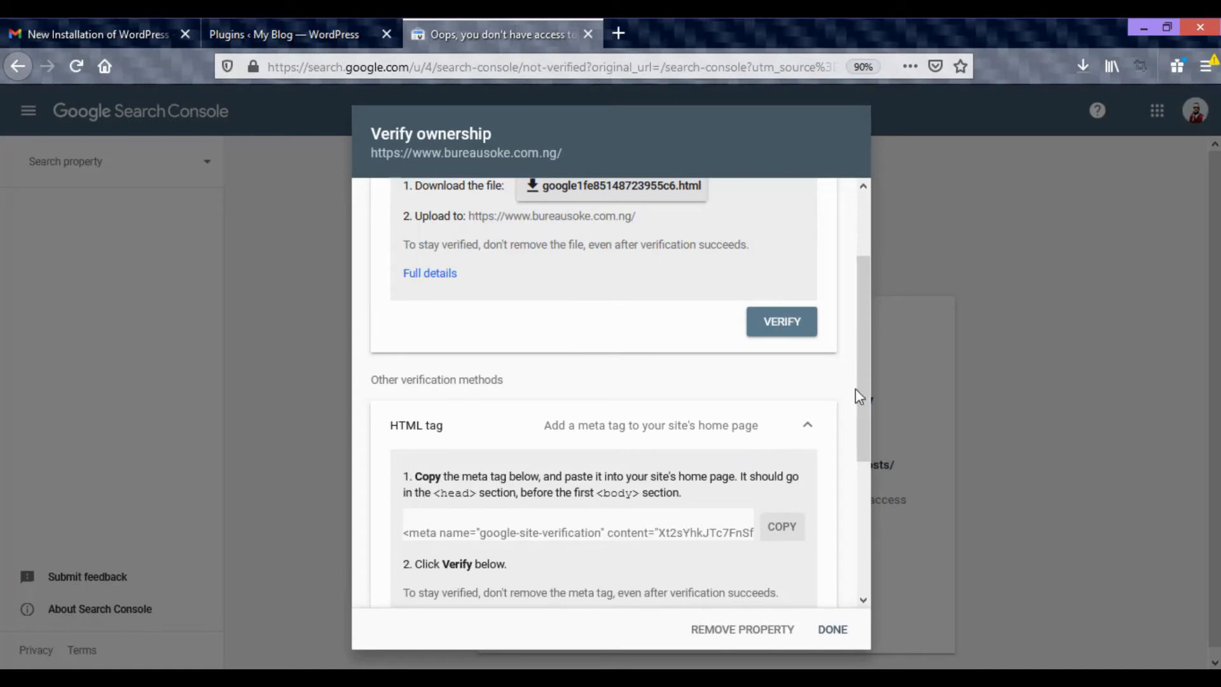
{"action": "left_click_drag", "start_coordinate": [865, 397], "coordinate": [862, 433]}
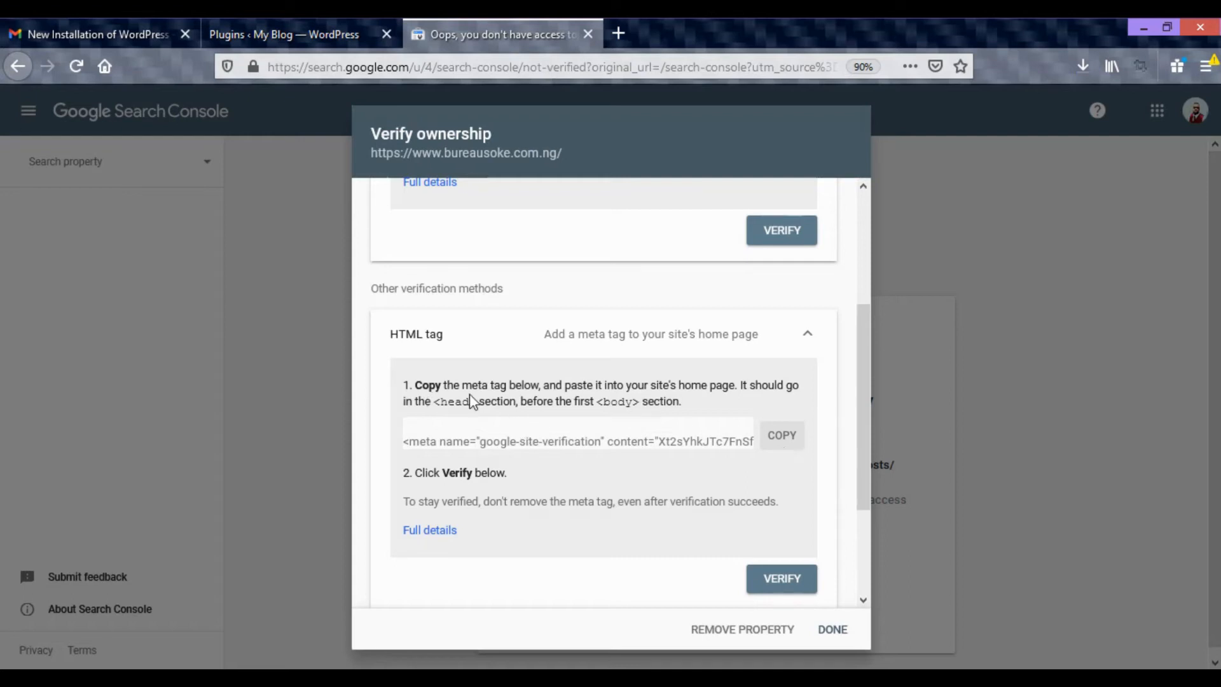
{"action": "left_click", "coordinate": [788, 443]}
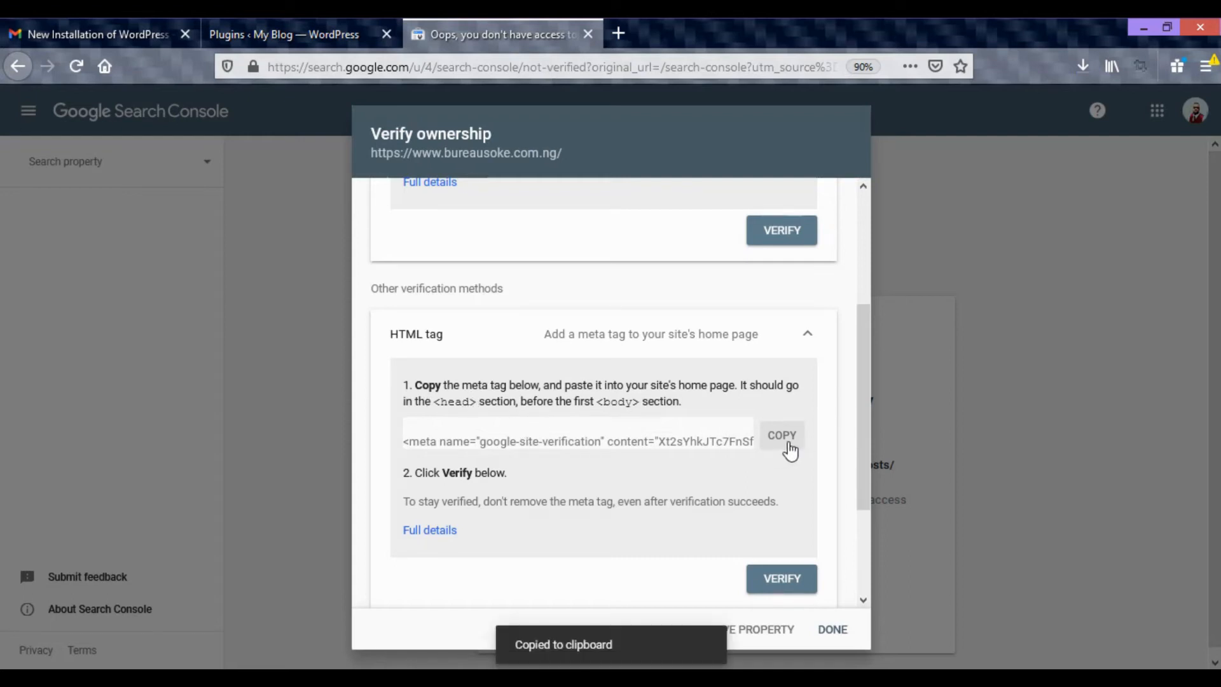
Return to the WordPress dashboard and open the settings of the Insert Headers and Footers plugin.
{"action": "left_click", "coordinate": [326, 33]}
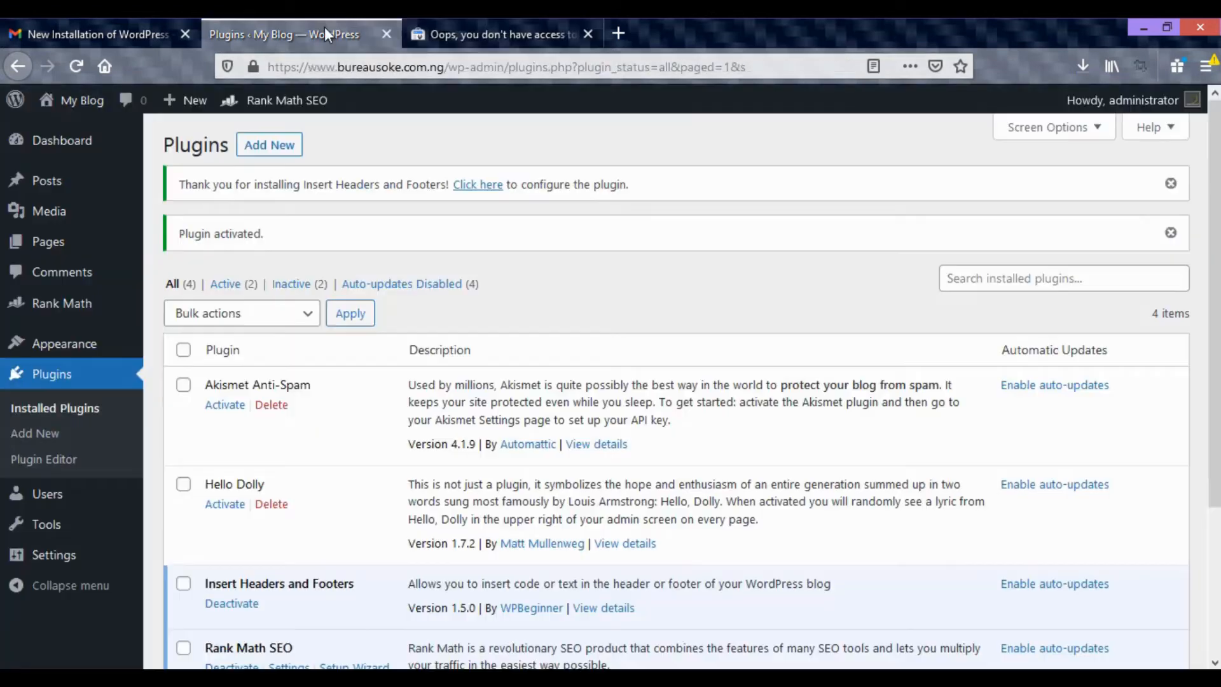
{"action": "scroll", "coordinate": [441, 490], "scroll_direction": "down", "scroll_amount": 3}
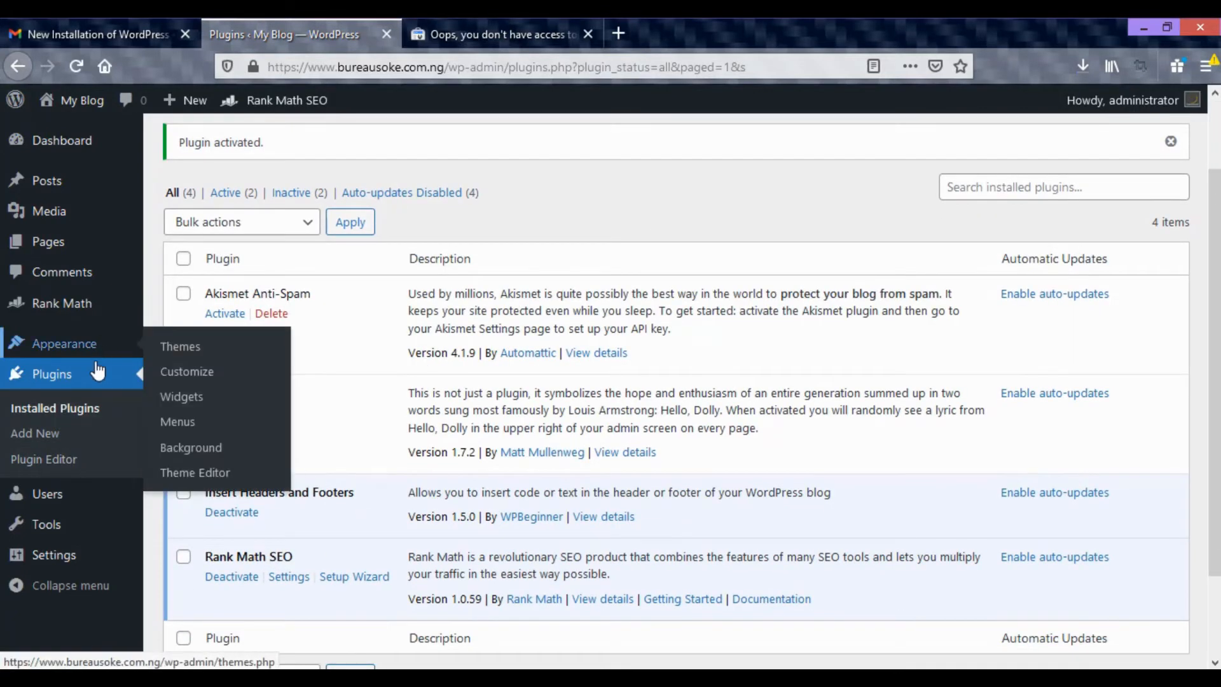
{"action": "scroll", "coordinate": [56, 528], "scroll_direction": "down", "scroll_amount": 3}
{"action": "mouse_move", "coordinate": [56, 526]}
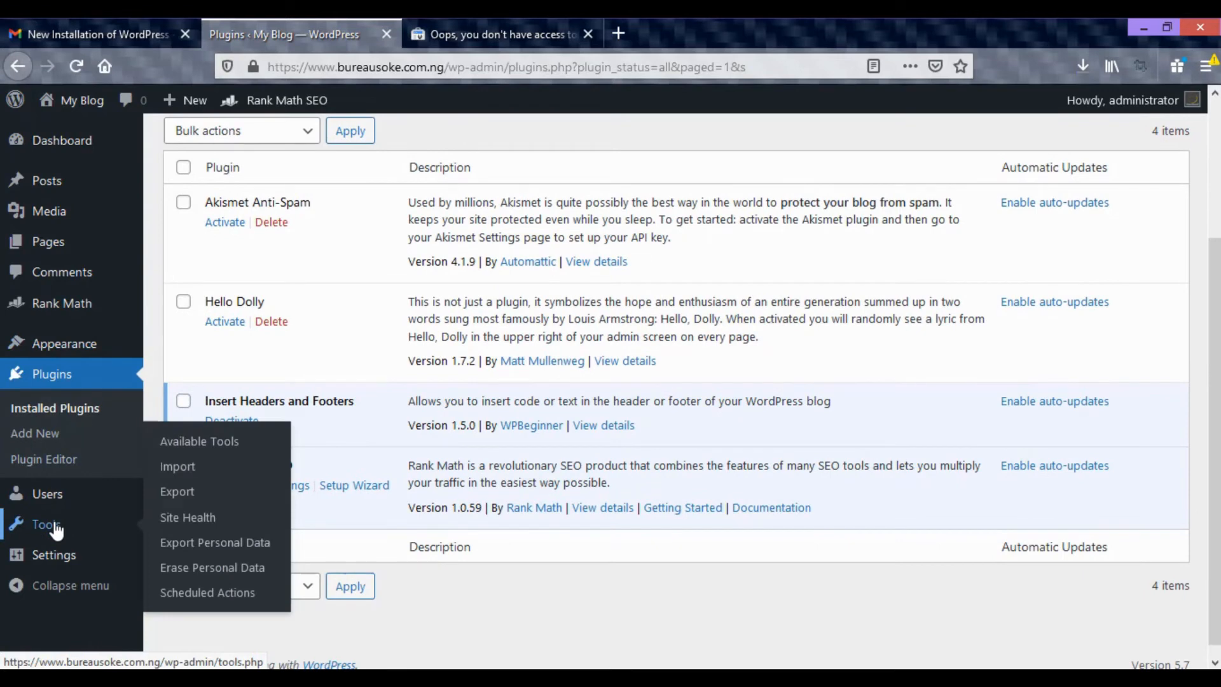
{"action": "mouse_move", "coordinate": [64, 571]}
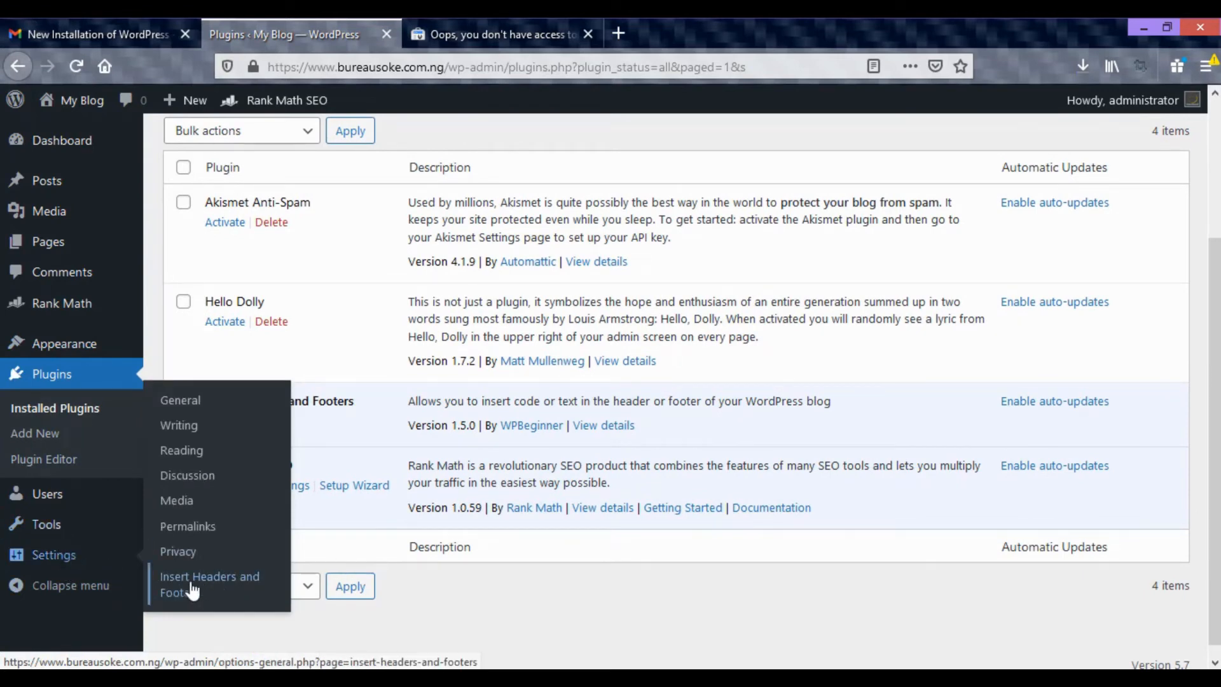
{"action": "left_click", "coordinate": [226, 588]}
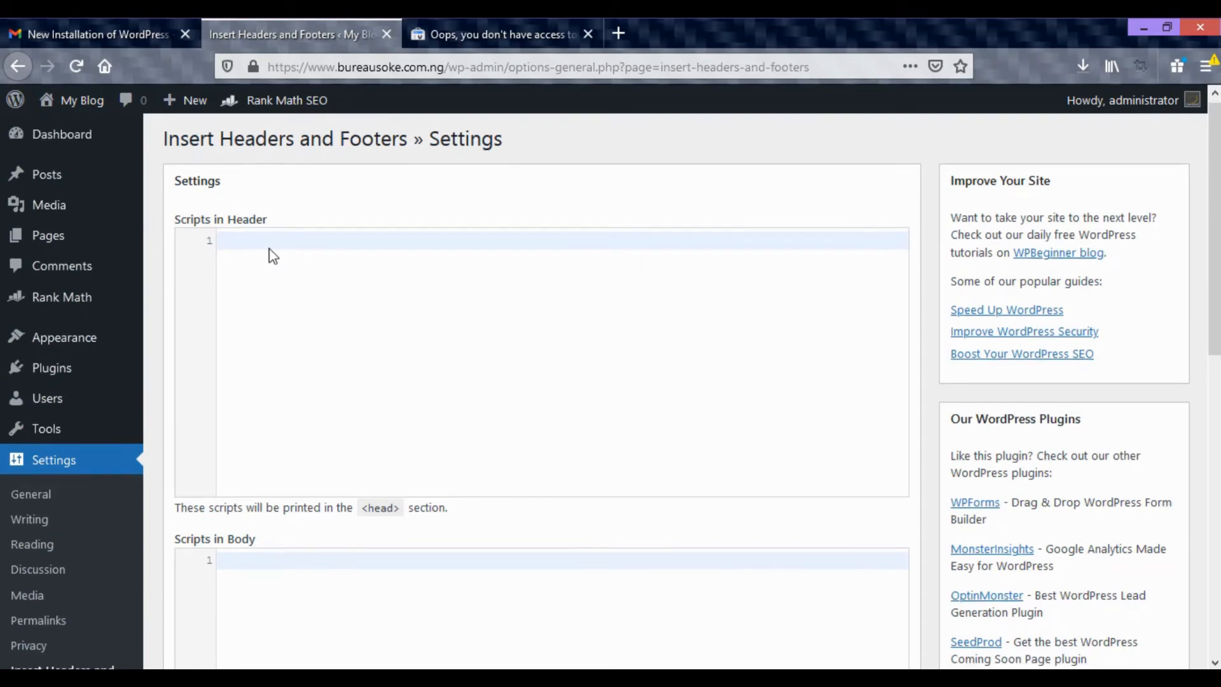
Paste the copied Google site verification meta tag into Scripts in Header and save the plugin settings.
{"action": "scroll", "coordinate": [267, 254], "scroll_direction": "down", "scroll_amount": 5}
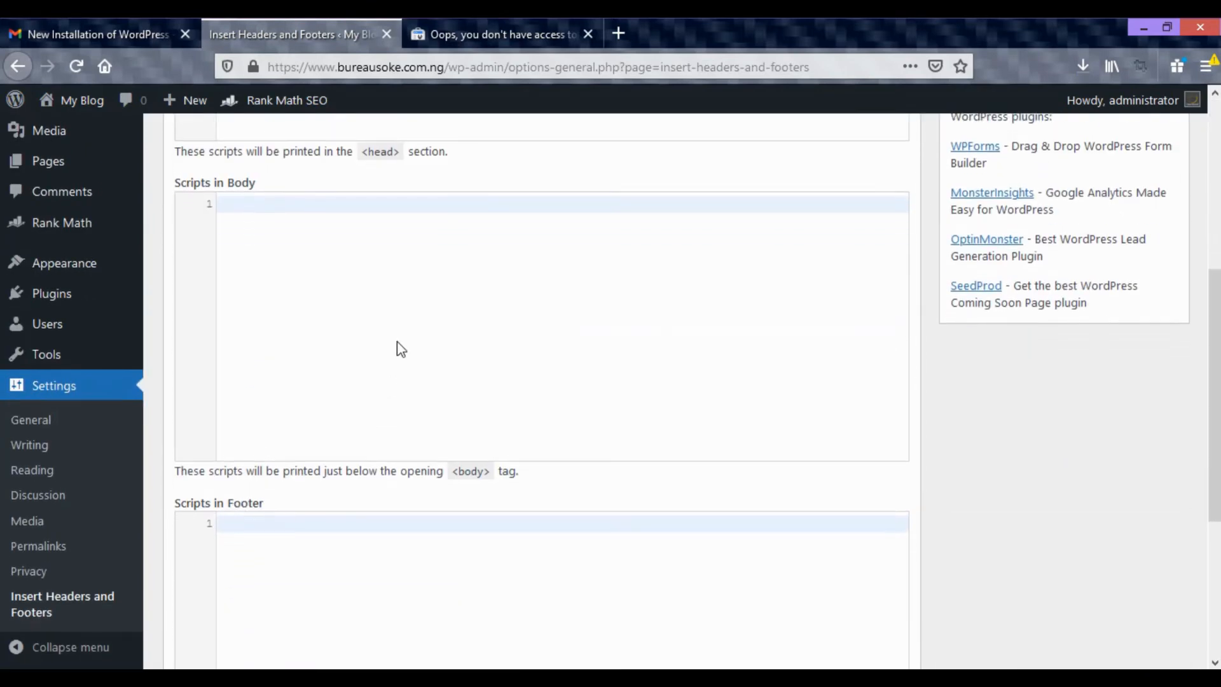
{"action": "scroll", "coordinate": [387, 334], "scroll_direction": "up", "scroll_amount": 5}
{"action": "left_click", "coordinate": [452, 35]}
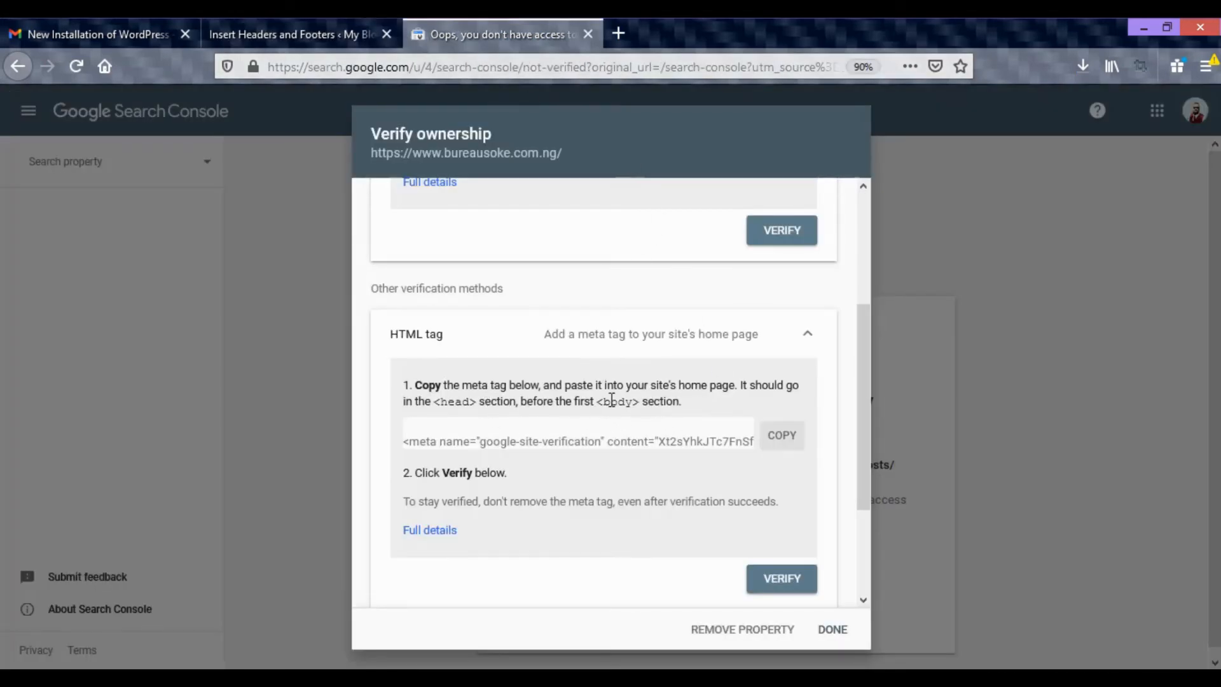
{"action": "left_click", "coordinate": [316, 38]}
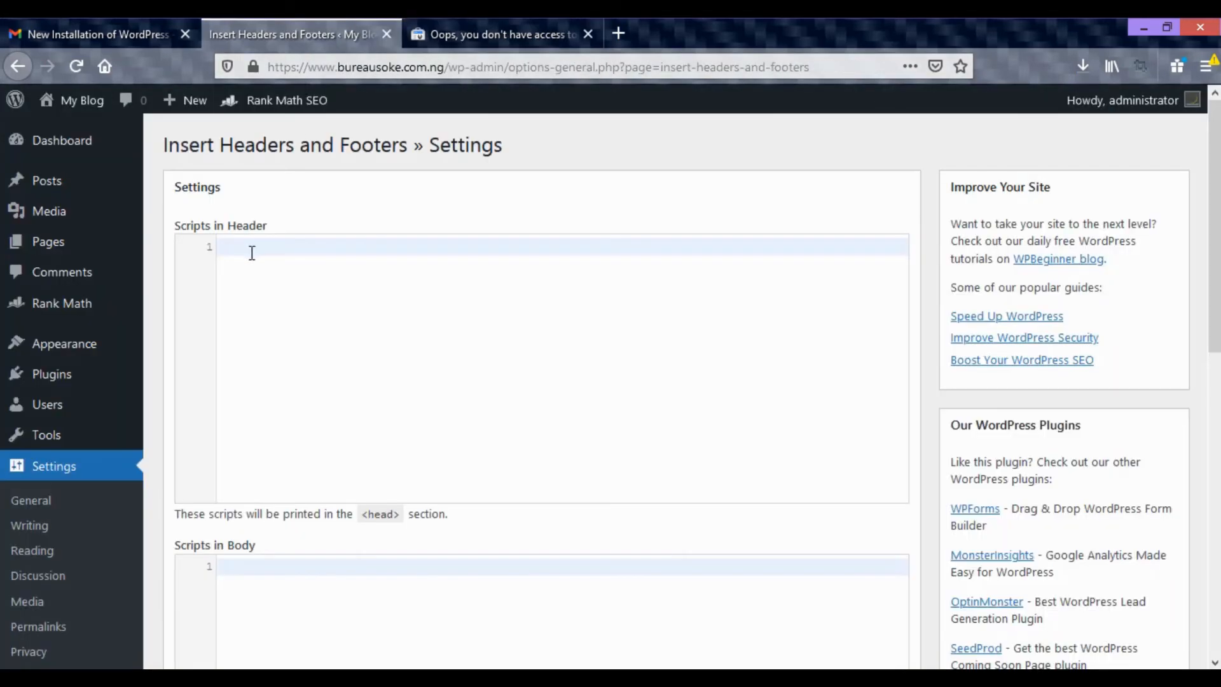
{"action": "right_click", "coordinate": [253, 244]}
{"action": "left_click", "coordinate": [309, 317]}
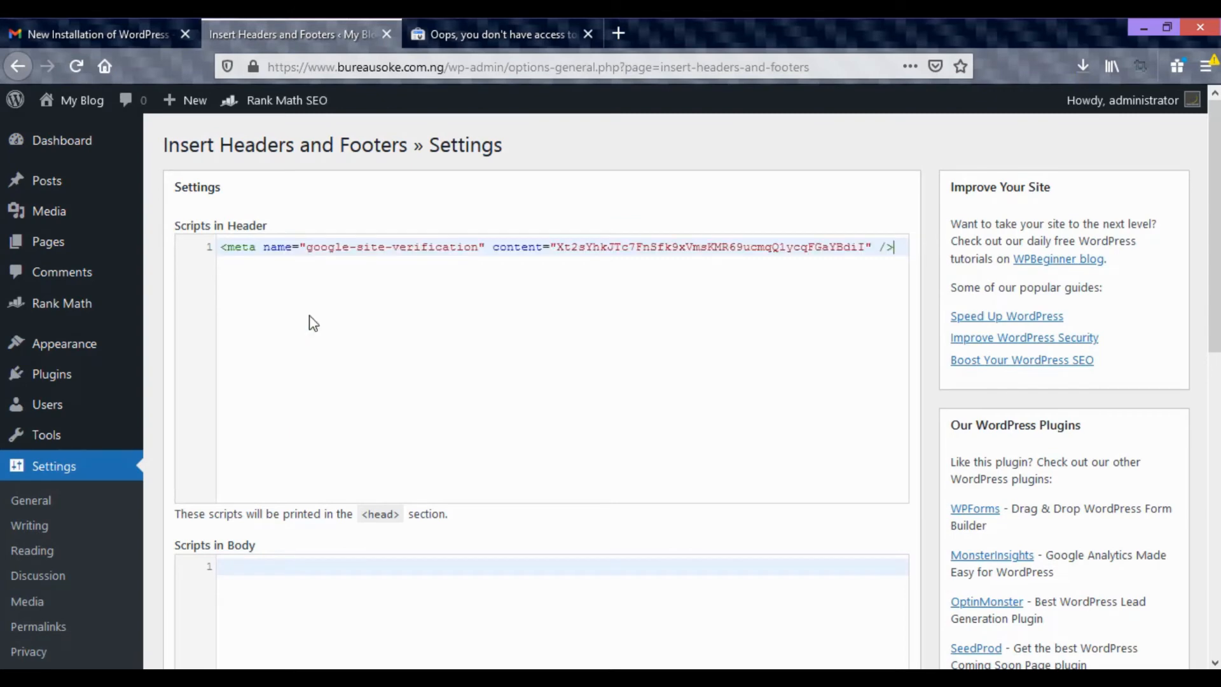
{"action": "scroll", "coordinate": [642, 337], "scroll_direction": "down", "scroll_amount": 10}
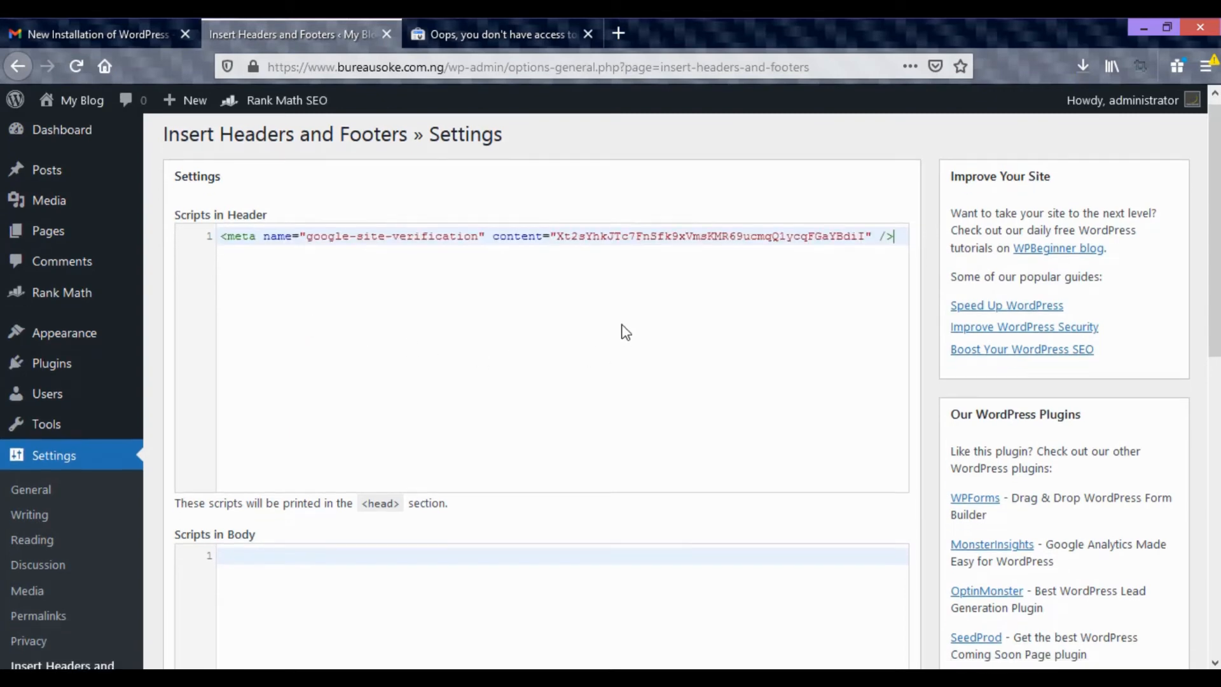
{"action": "left_click", "coordinate": [211, 540]}
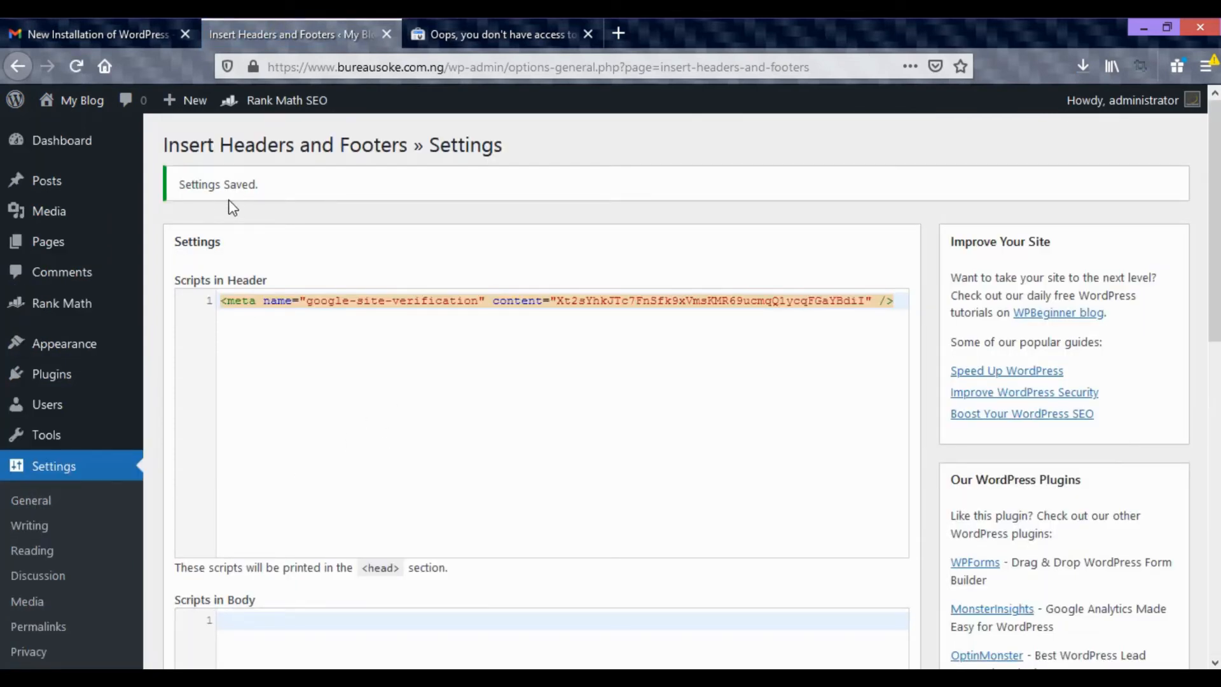
{"action": "left_click", "coordinate": [464, 35]}
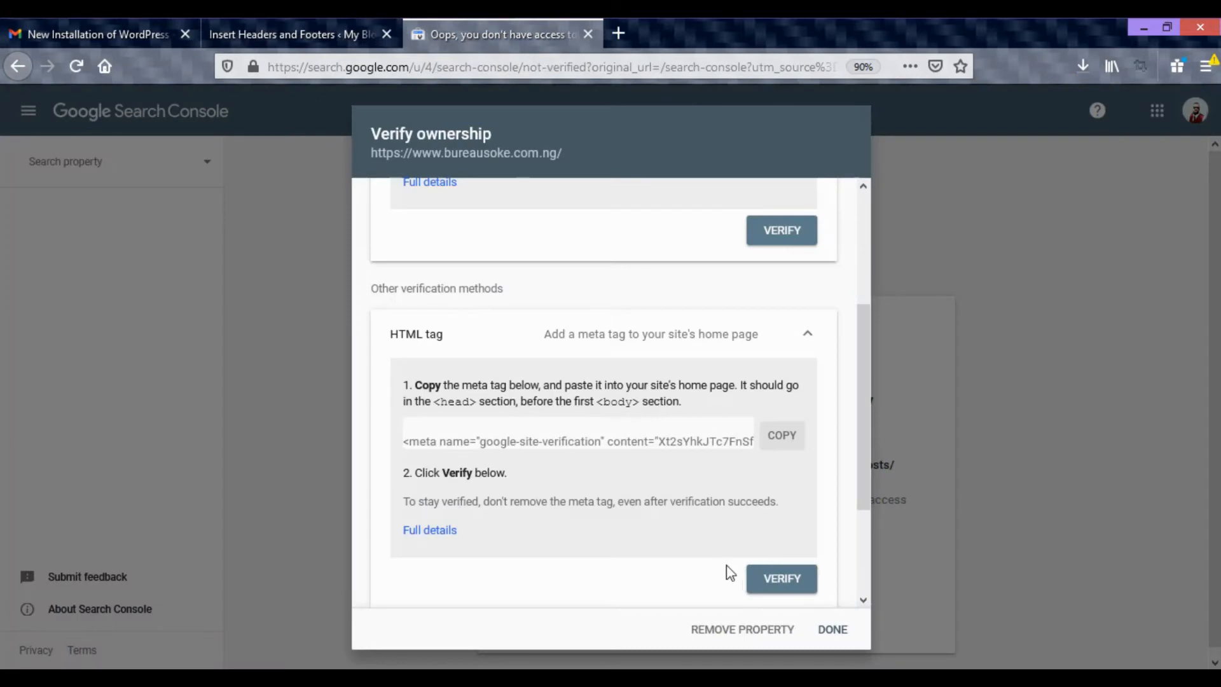
{"action": "scroll", "coordinate": [731, 569], "scroll_direction": "down", "scroll_amount": 1}
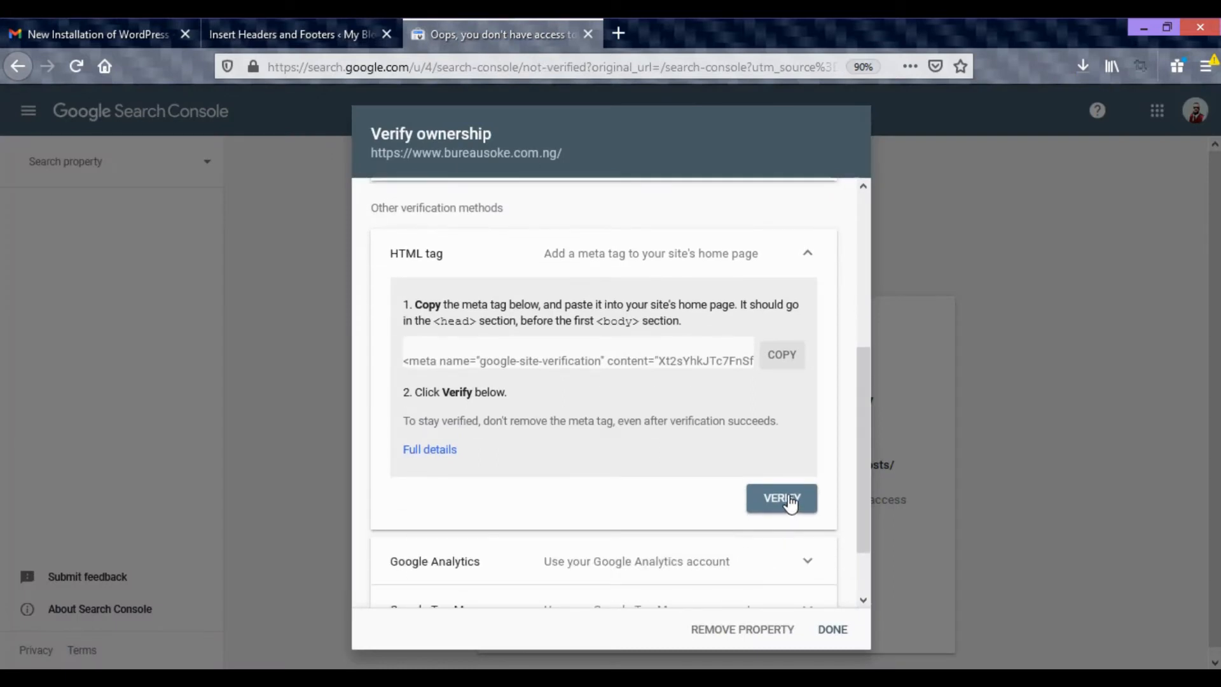
{"action": "left_click", "coordinate": [790, 502]}
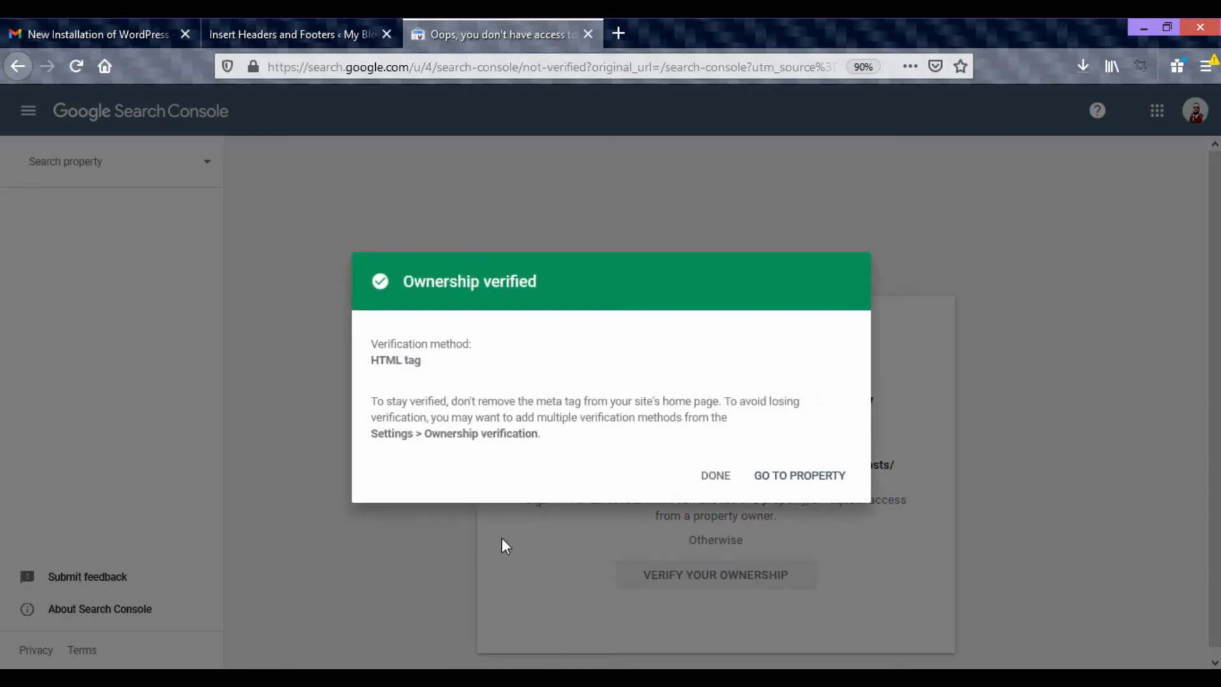
{"action": "left_click", "coordinate": [718, 478]}
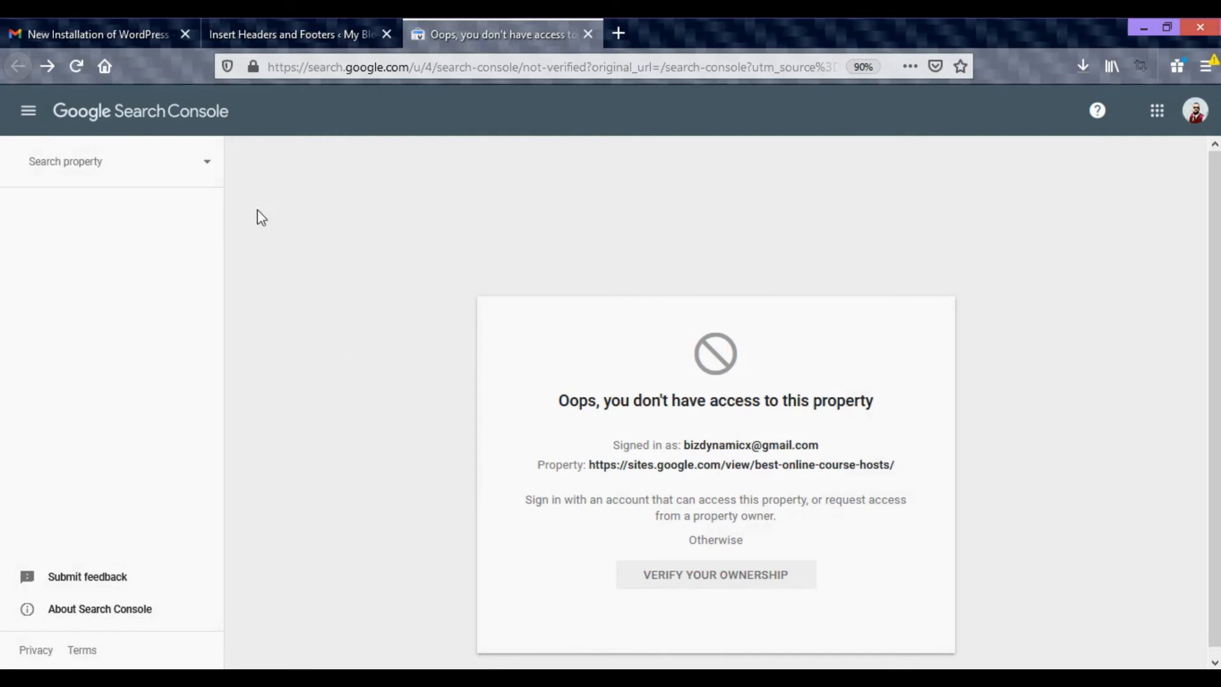
{"action": "left_click", "coordinate": [211, 175]}
{"action": "left_click", "coordinate": [131, 204]}
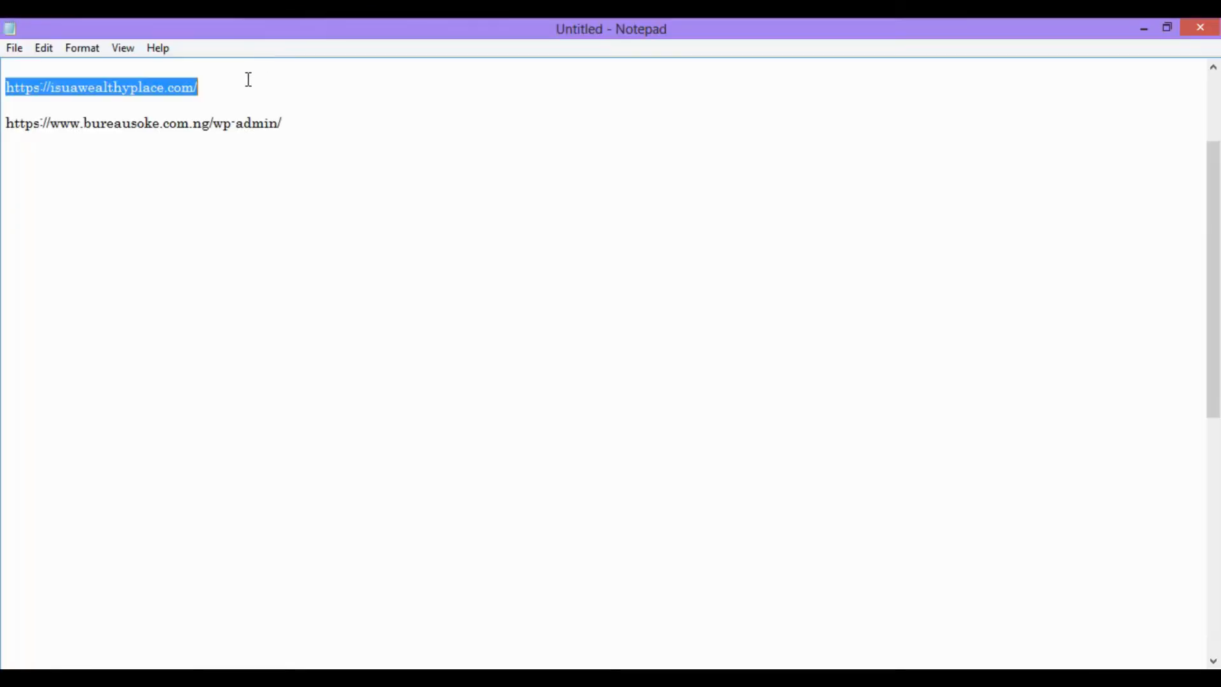
{"action": "left_click", "coordinate": [256, 147]}
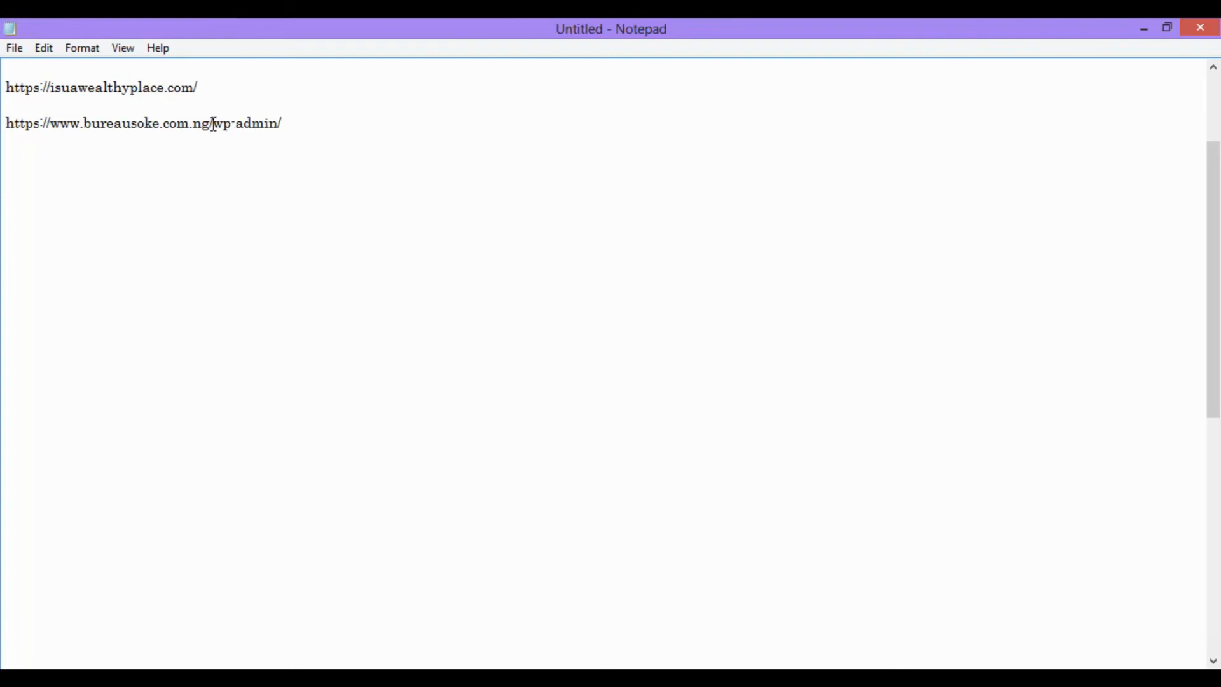
{"action": "key", "text": "Return"}
{"action": "key", "text": "Return"}
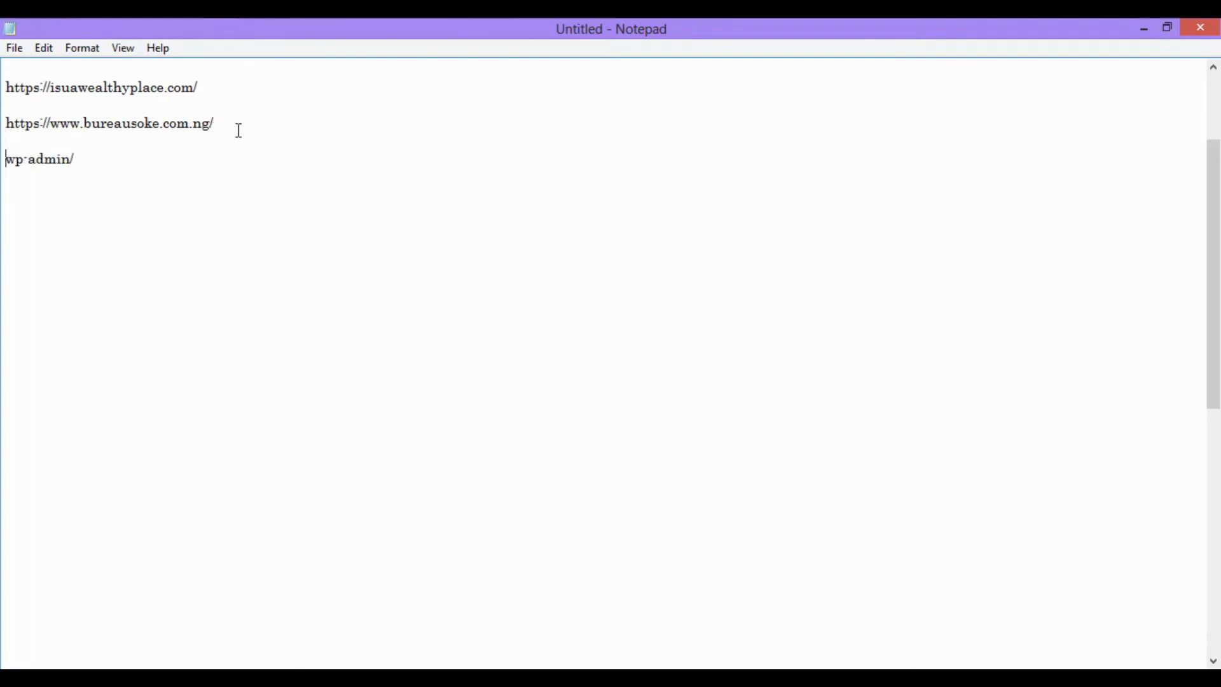
{"action": "left_click_drag", "start_coordinate": [7, 149], "coordinate": [5, 129]}
{"action": "key", "text": "ctrl+c"}
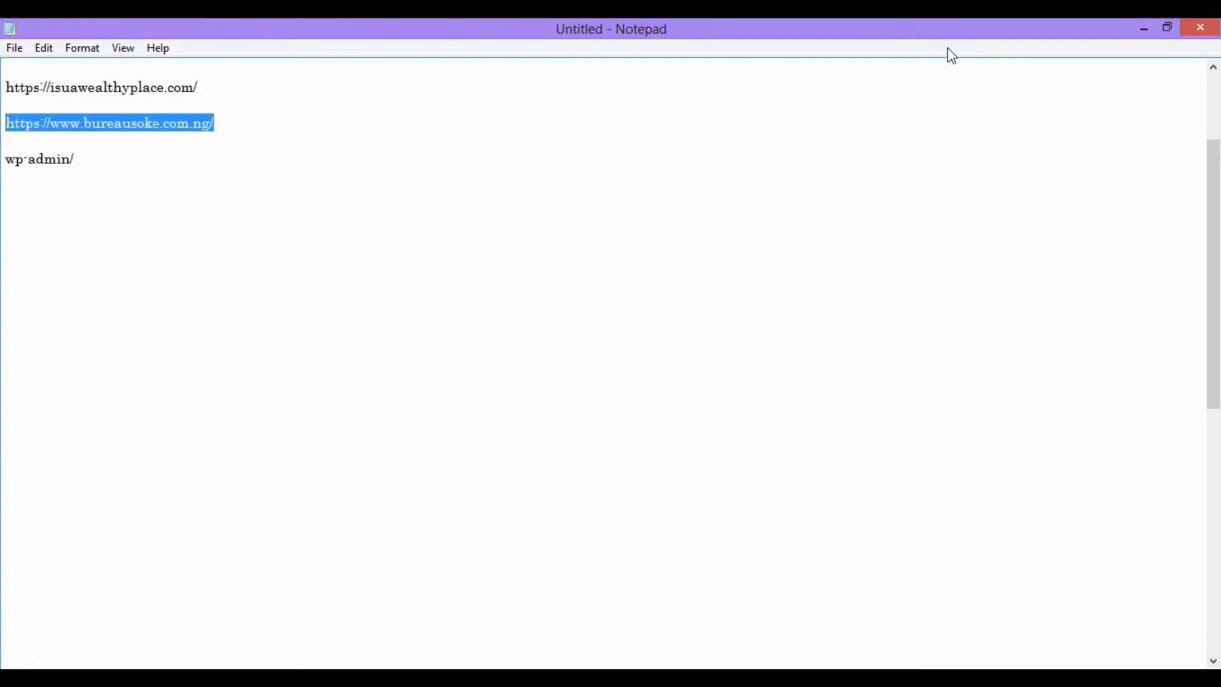
{"action": "left_click", "coordinate": [1143, 29]}
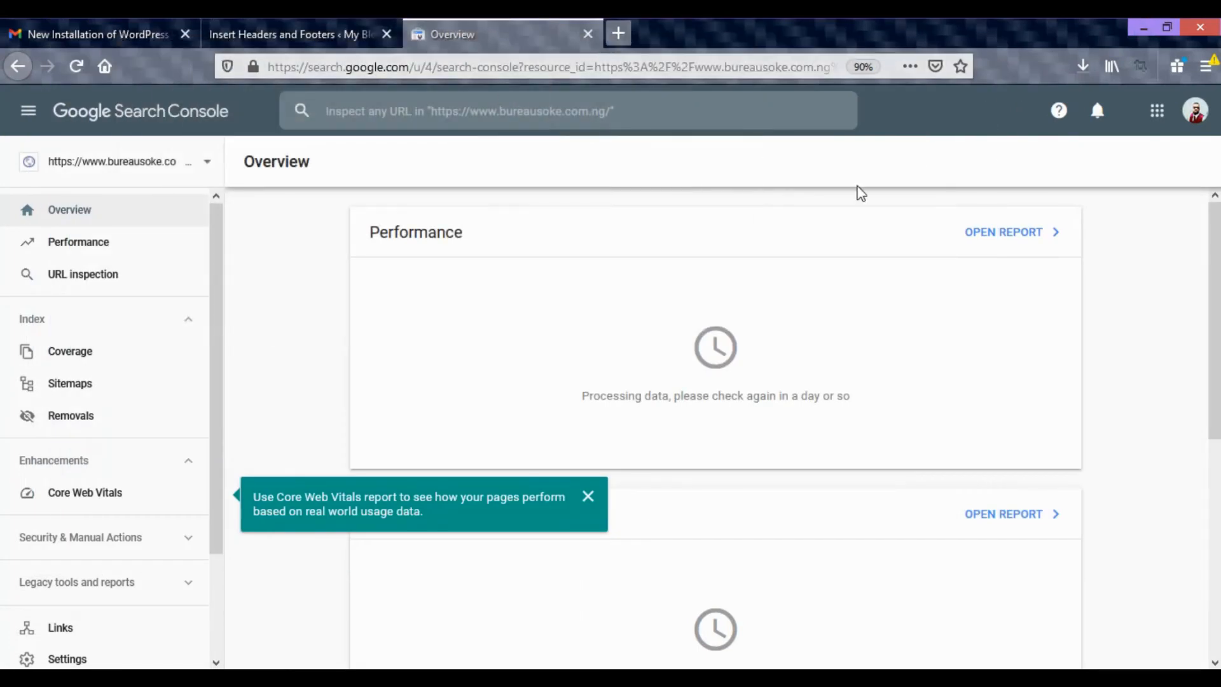
{"action": "key", "text": "ctrl+t"}
{"action": "left_click", "coordinate": [906, 249]}
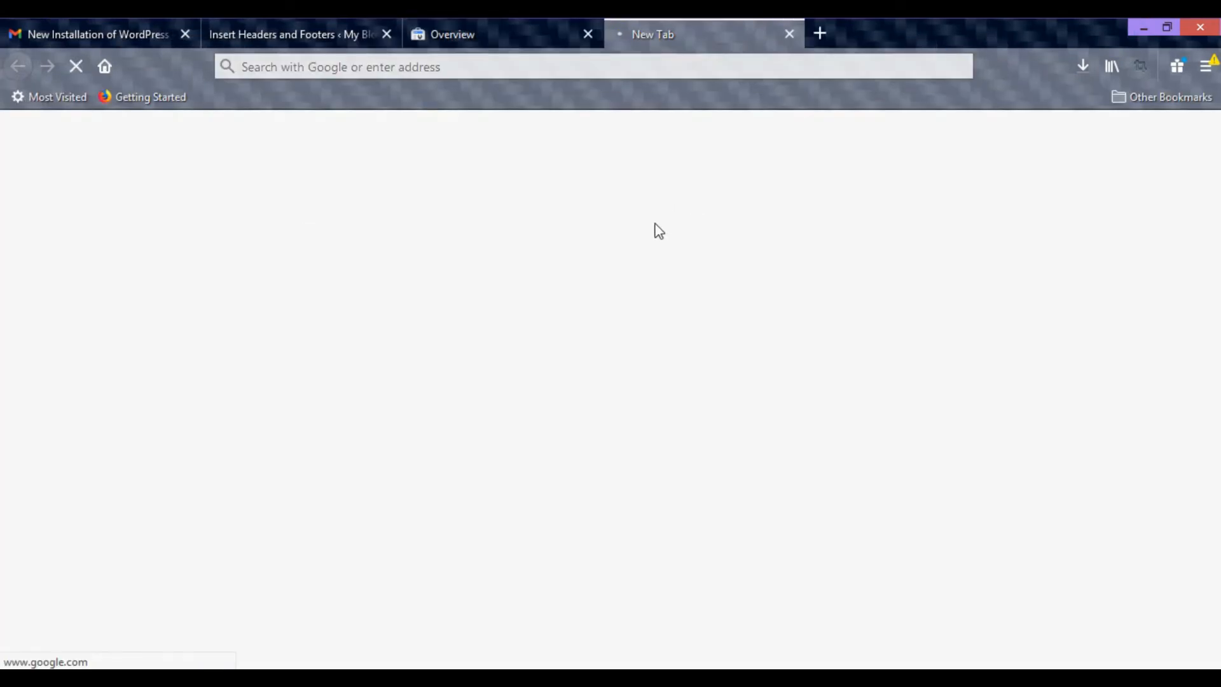
{"action": "key", "text": "ctrl+v"}
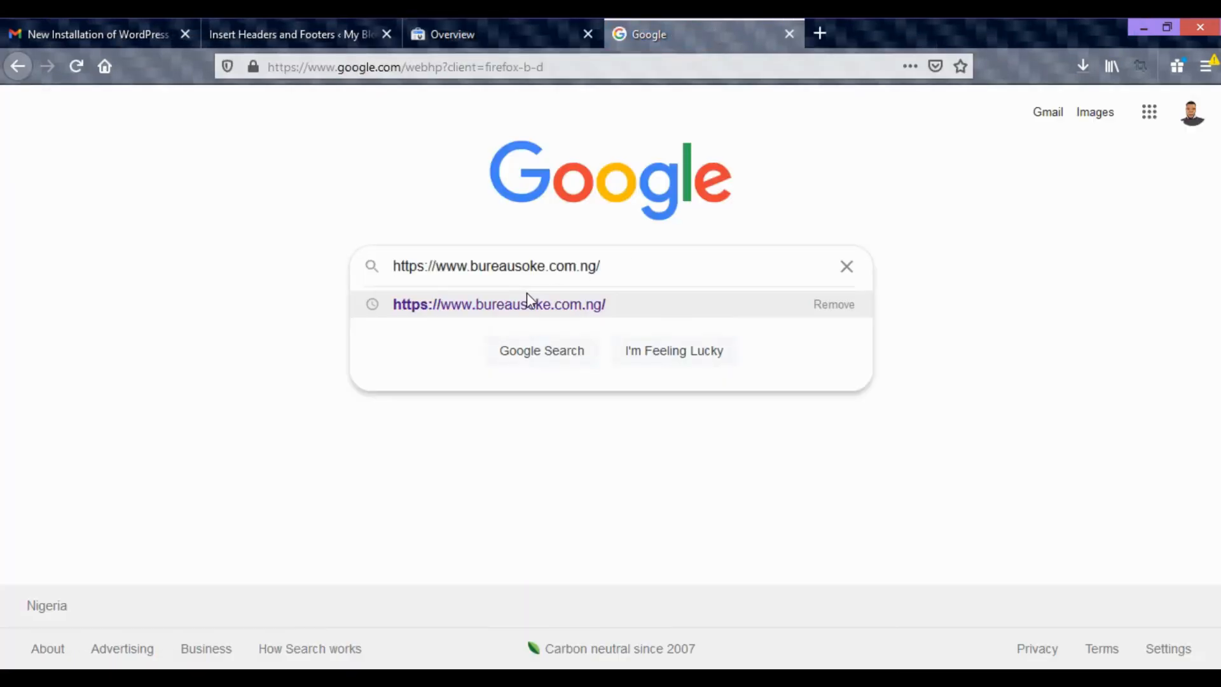
{"action": "left_click", "coordinate": [529, 298]}
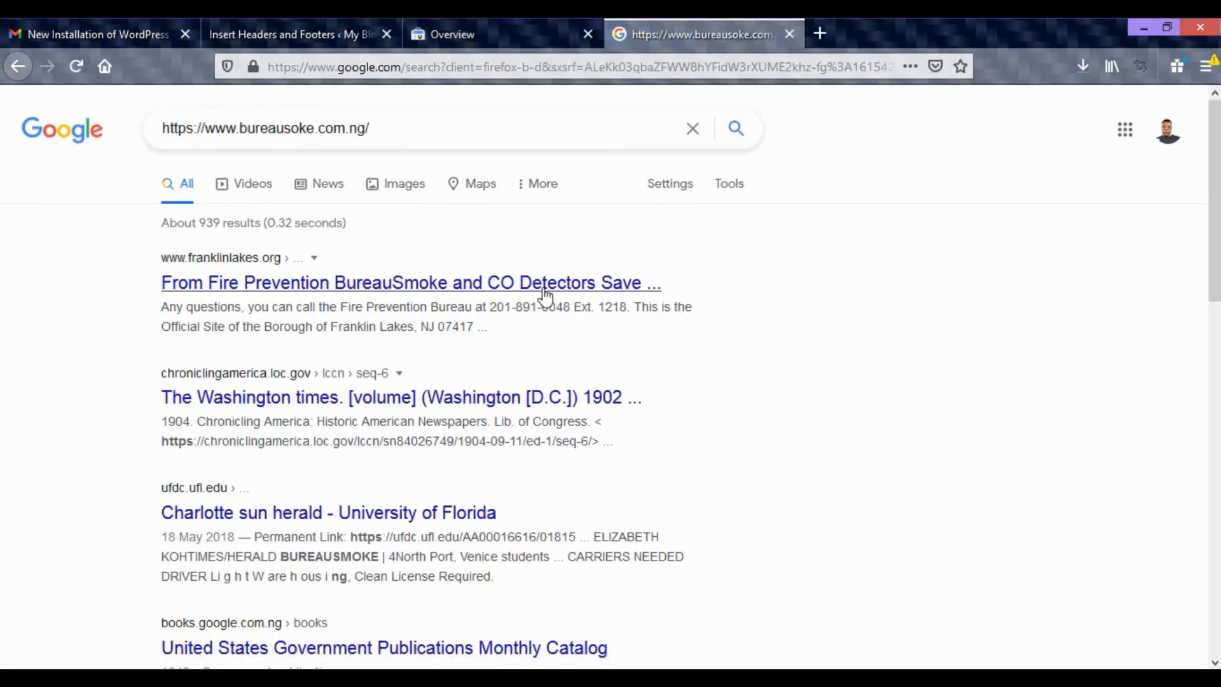
{"action": "scroll", "coordinate": [564, 289], "scroll_direction": "down", "scroll_amount": 2}
{"action": "scroll", "coordinate": [564, 289], "scroll_direction": "up", "scroll_amount": 2}
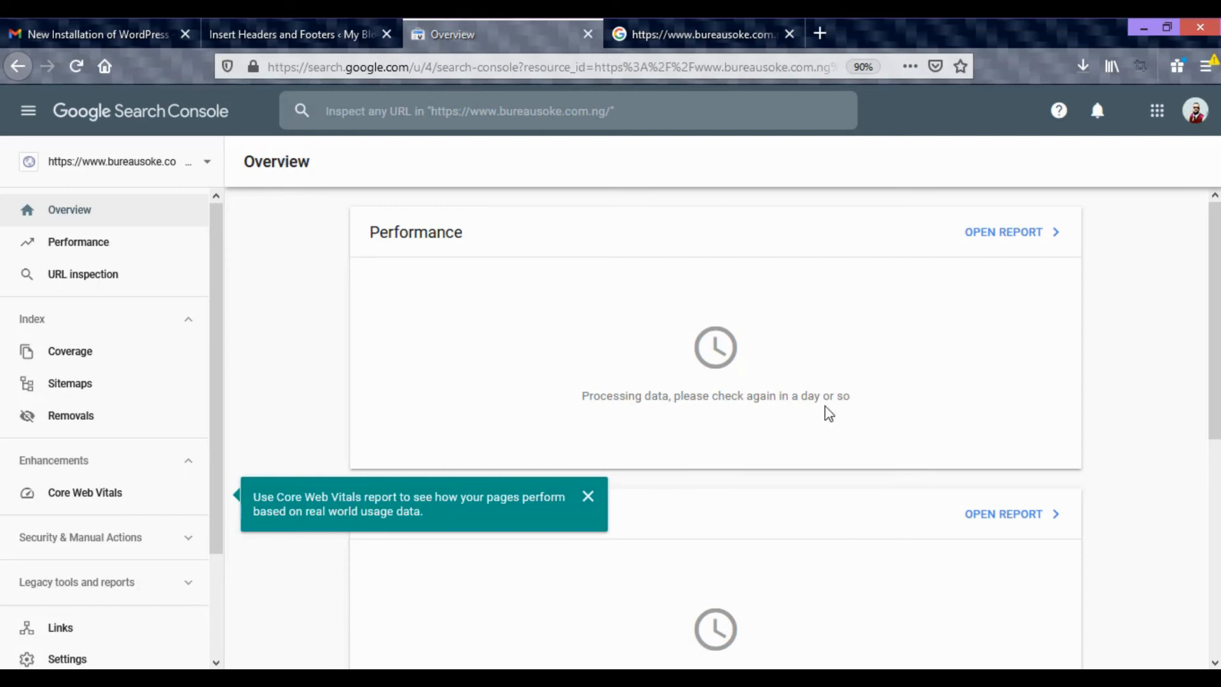
{"action": "left_click_drag", "start_coordinate": [561, 400], "coordinate": [852, 395]}
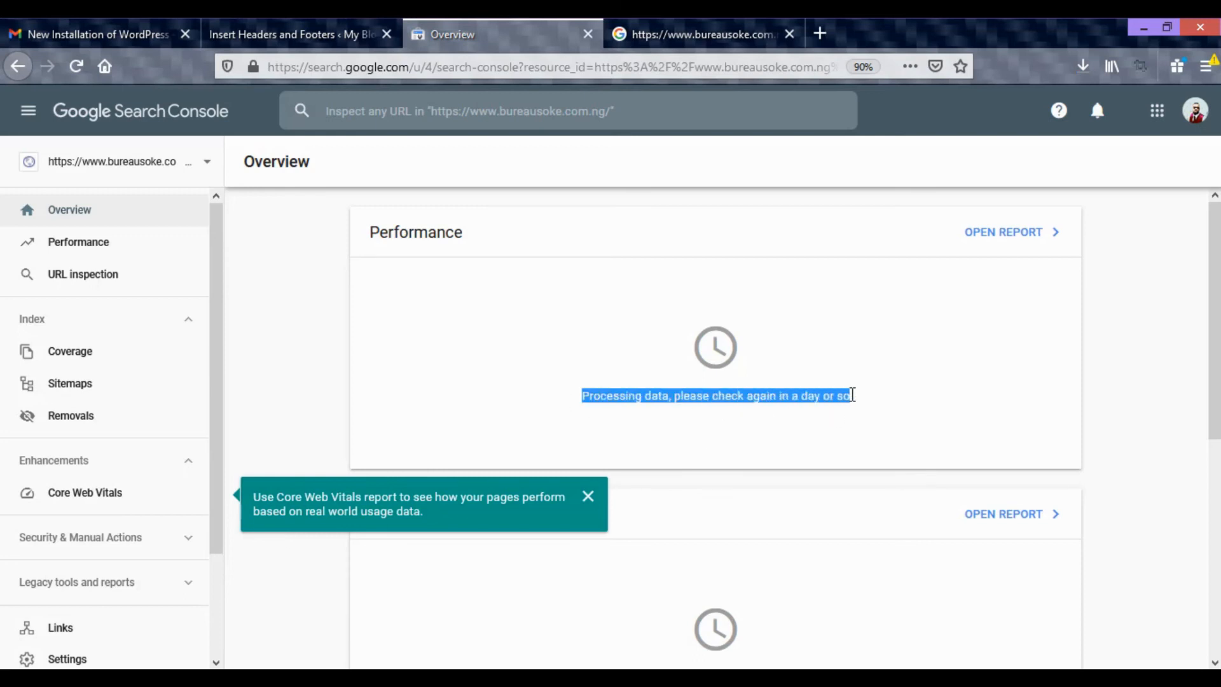
{"action": "left_click", "coordinate": [752, 407]}
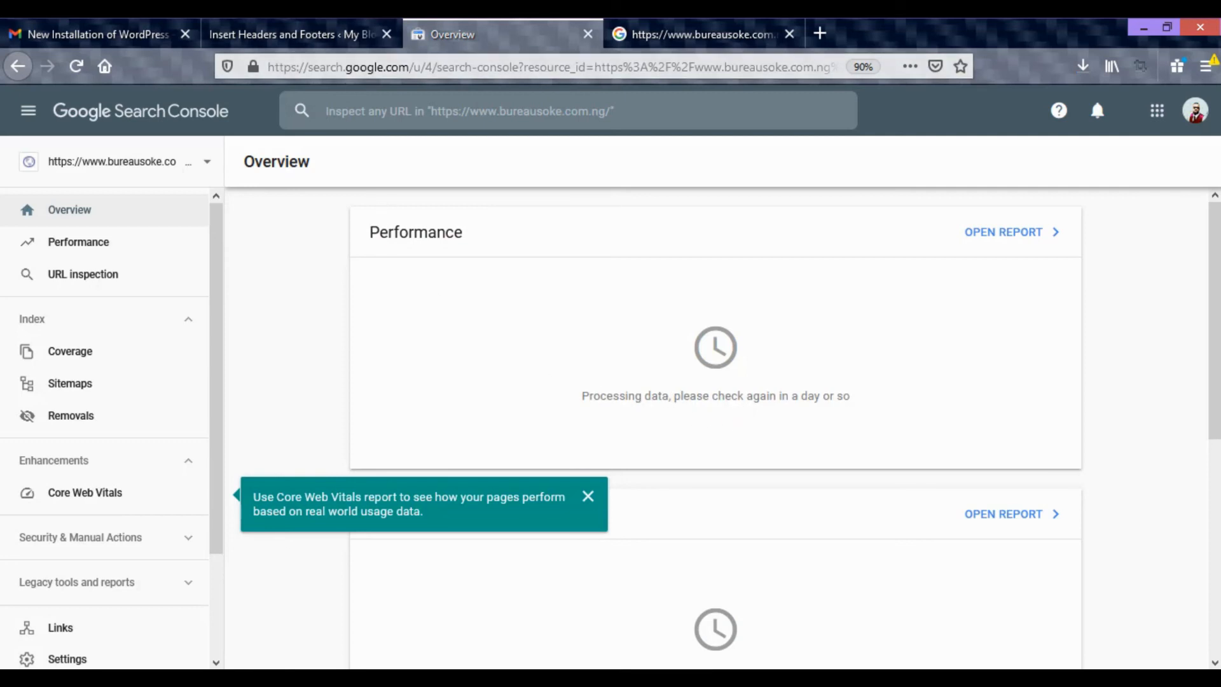
{"action": "key", "text": "alt+Tab"}
{"action": "left_click_drag", "start_coordinate": [213, 87], "coordinate": [8, 85]}
{"action": "key", "text": "ctrl+c"}
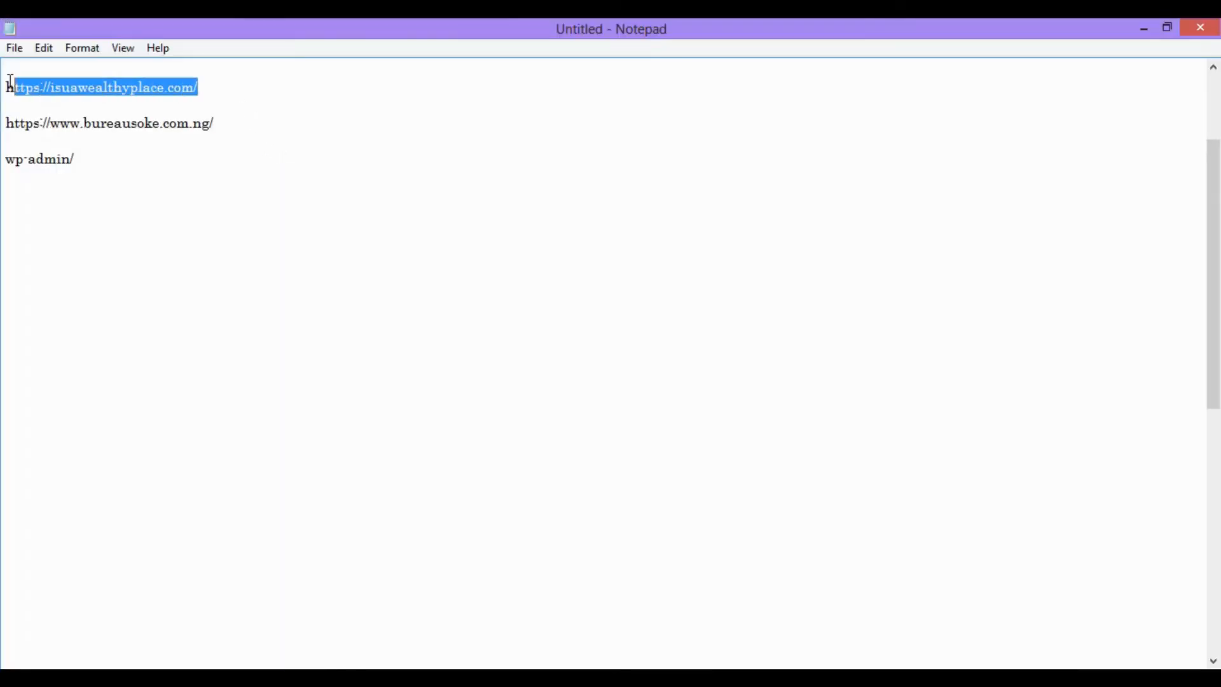
{"action": "key", "text": "alt+Tab"}
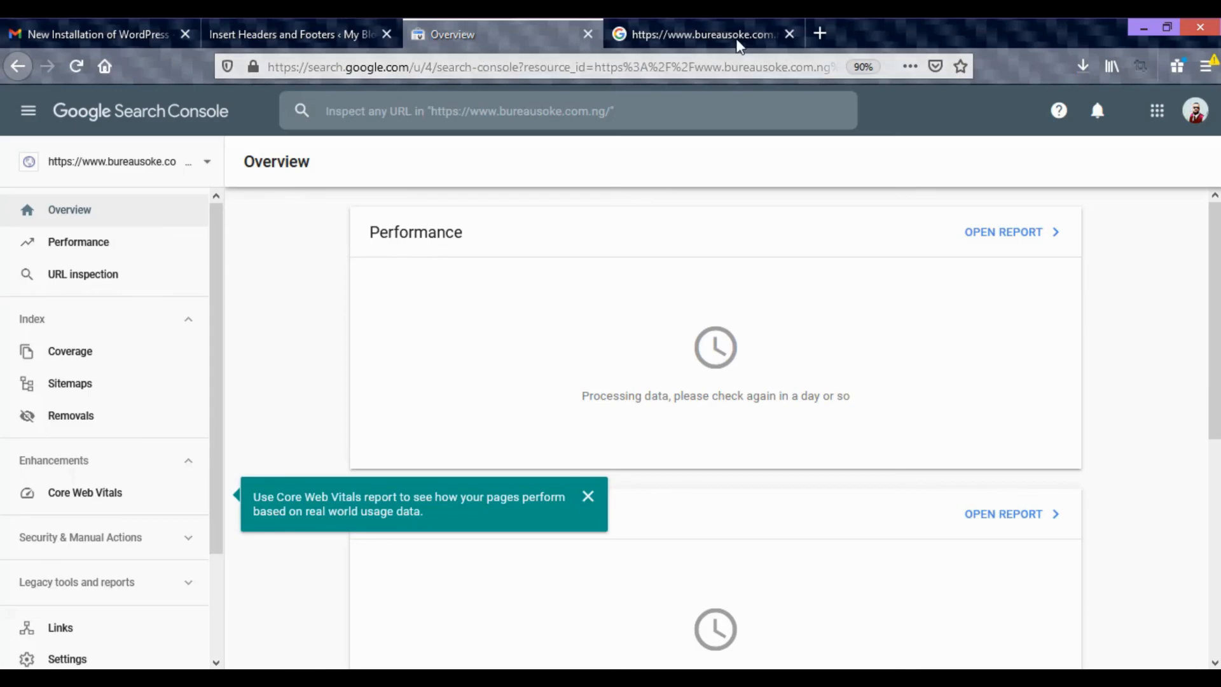
{"action": "left_click", "coordinate": [749, 31]}
{"action": "left_click_drag", "start_coordinate": [500, 123], "coordinate": [80, 123]}
{"action": "key", "text": "ctrl+v"}
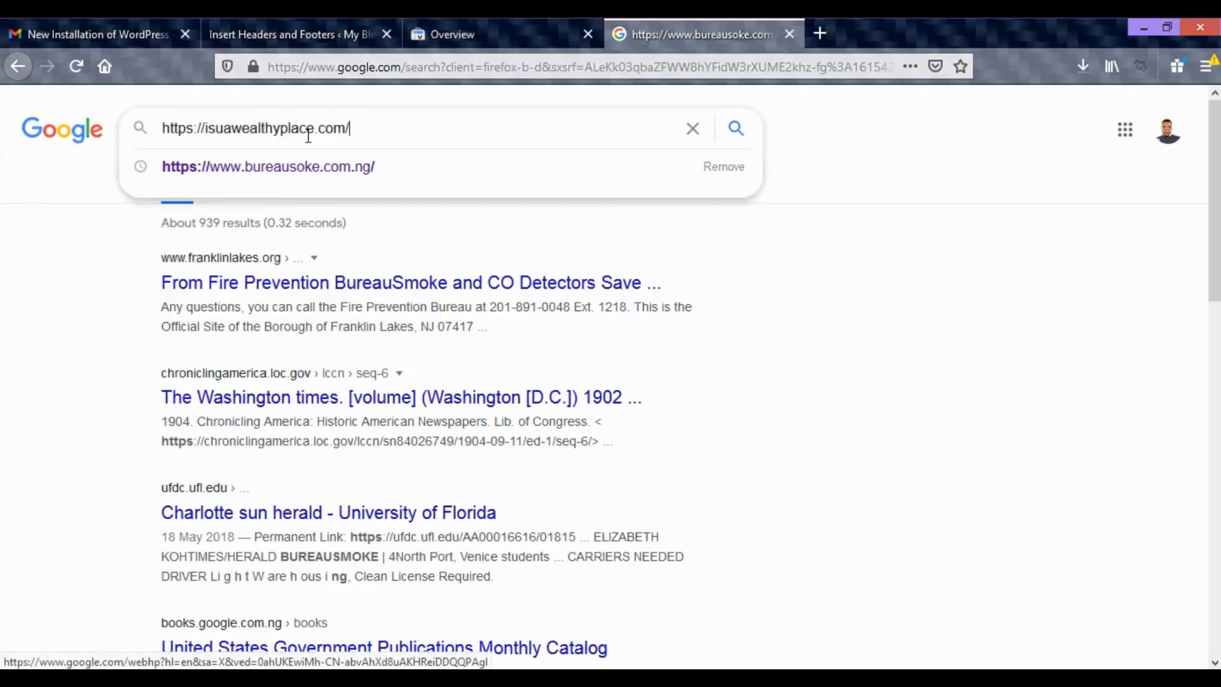
{"action": "key", "text": "Return"}
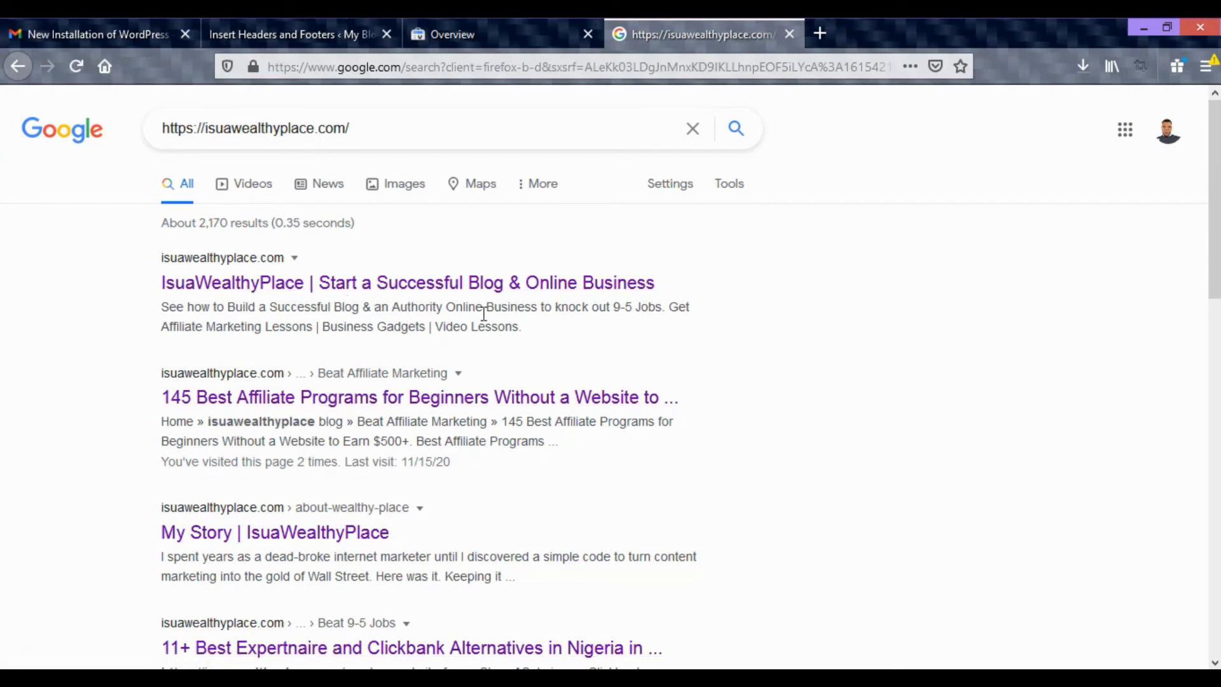
Recheck the Search Console overview and return to the Insert Headers and Footers settings in WordPress.
{"action": "left_click", "coordinate": [500, 37]}
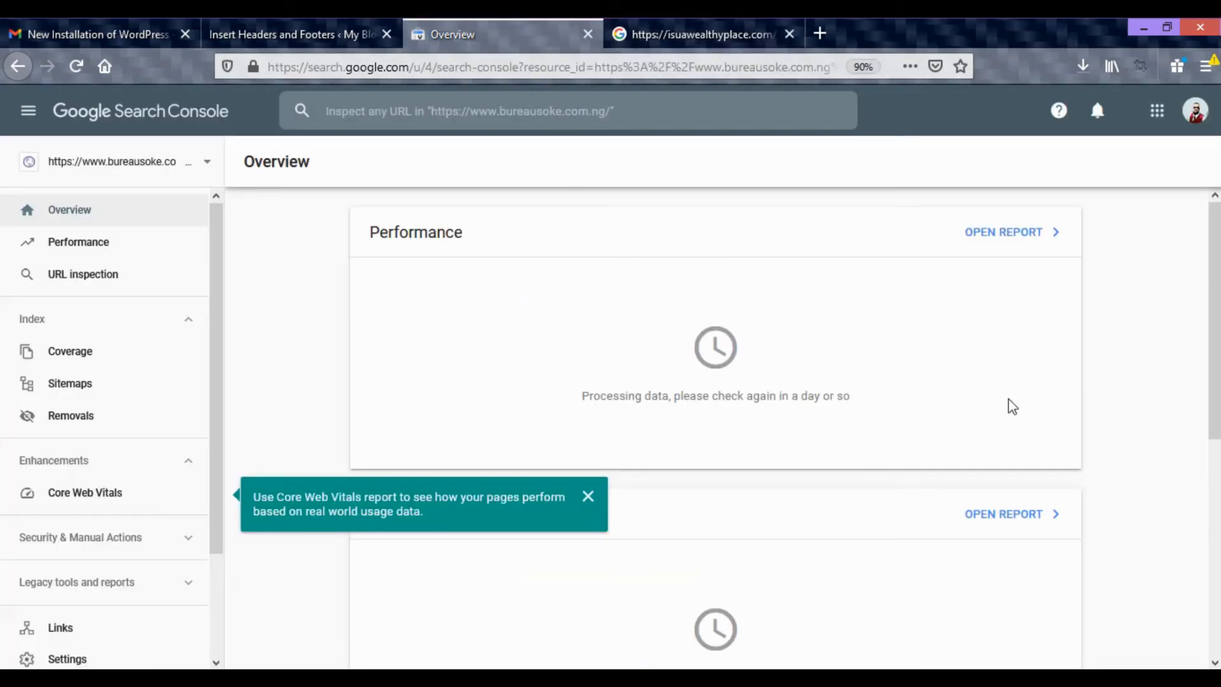
{"action": "left_click", "coordinate": [300, 36]}
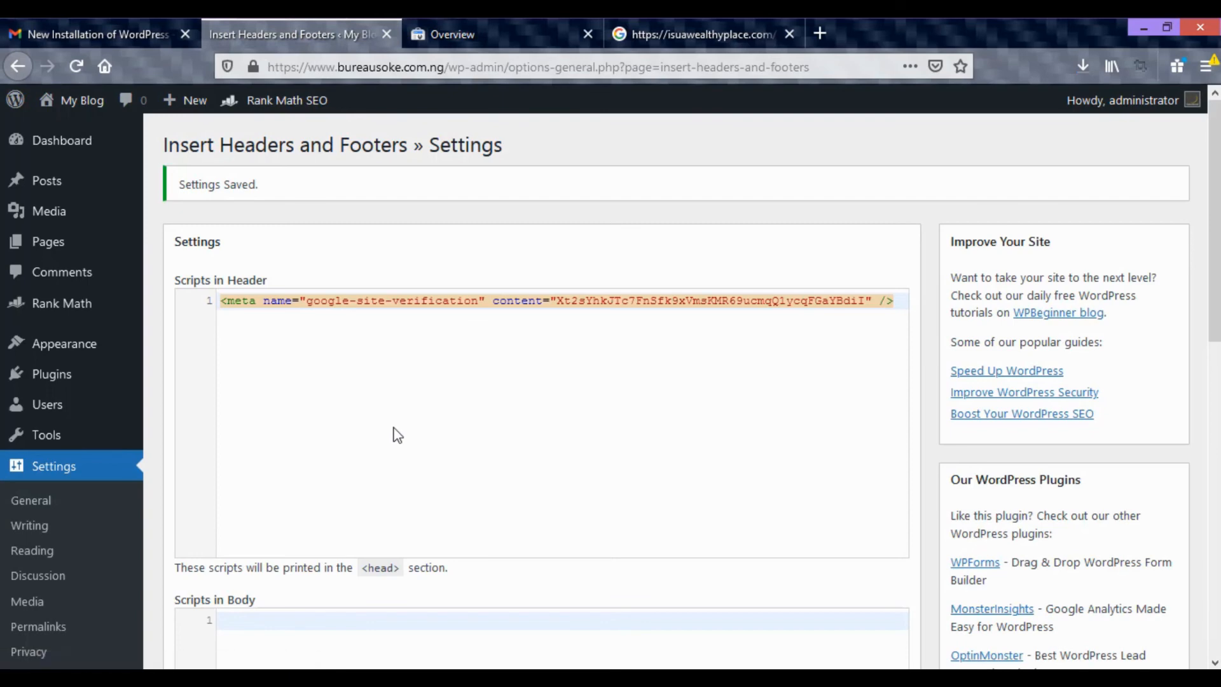
{"action": "left_click", "coordinate": [543, 35]}
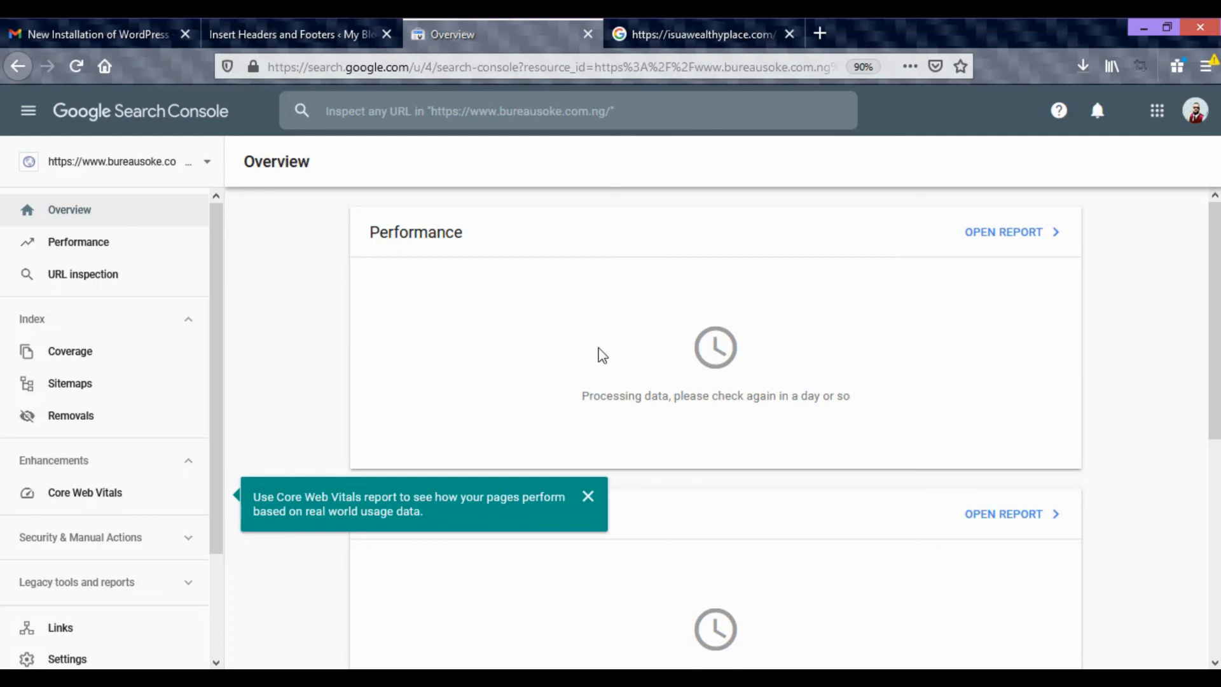
{"action": "left_click", "coordinate": [693, 39]}
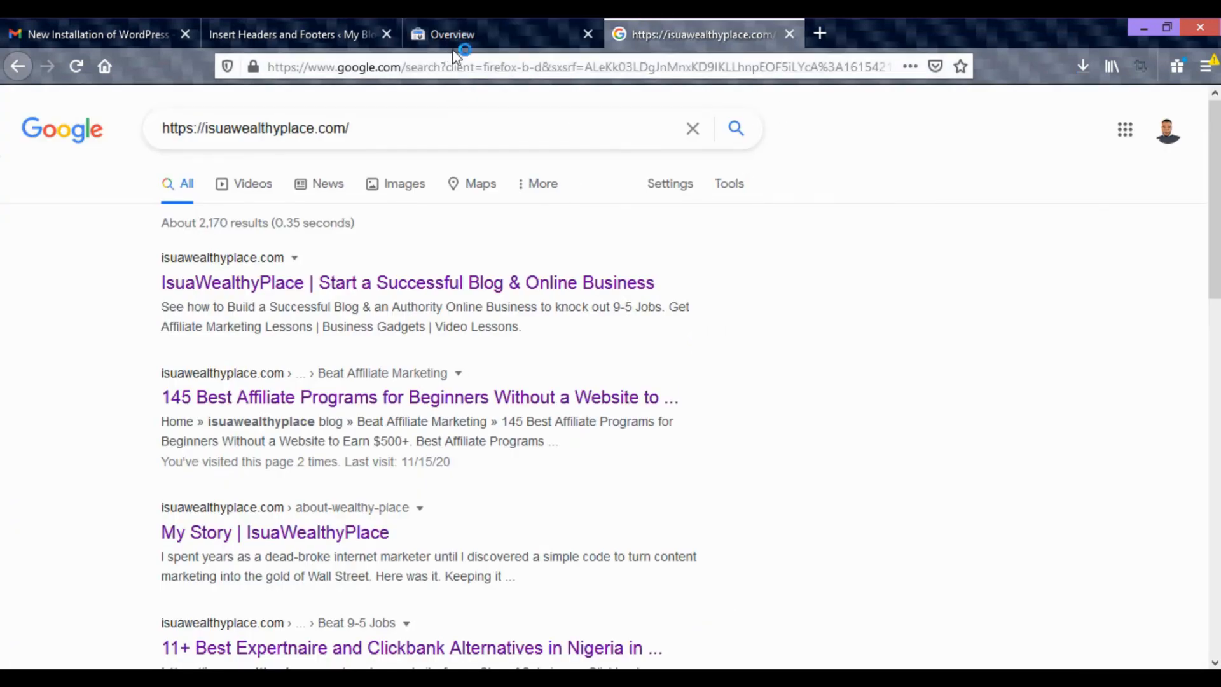
{"action": "left_click", "coordinate": [464, 35]}
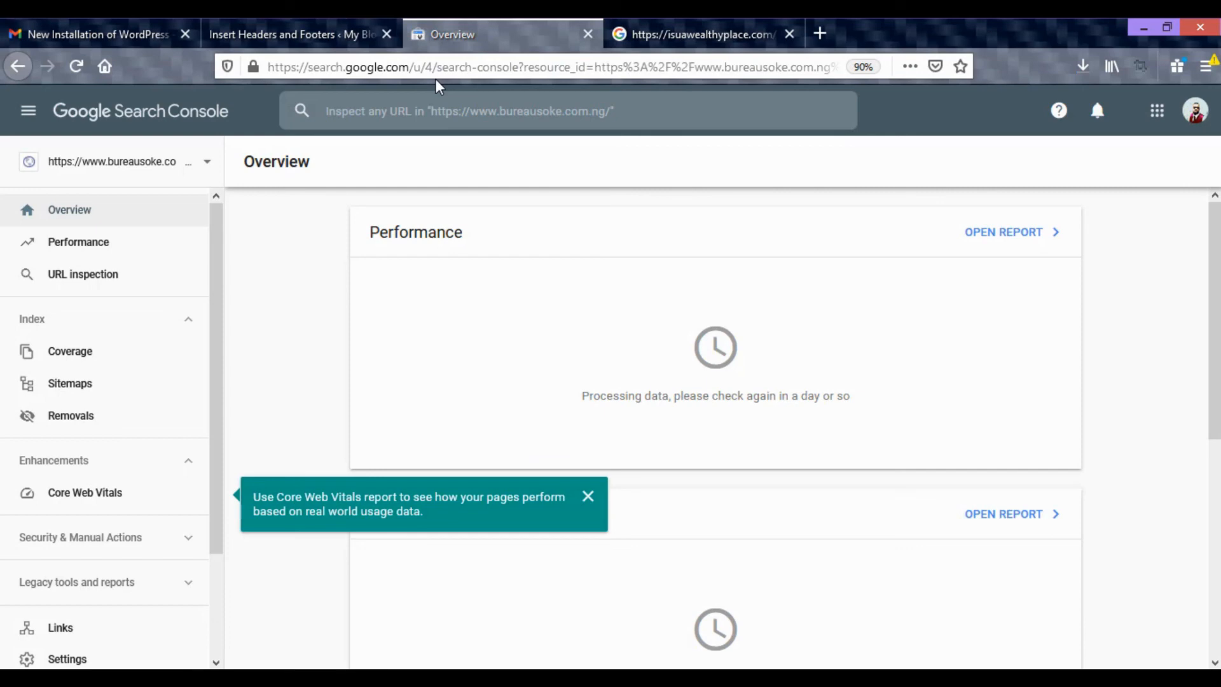
{"action": "scroll", "coordinate": [509, 272], "scroll_direction": "down", "scroll_amount": 3}
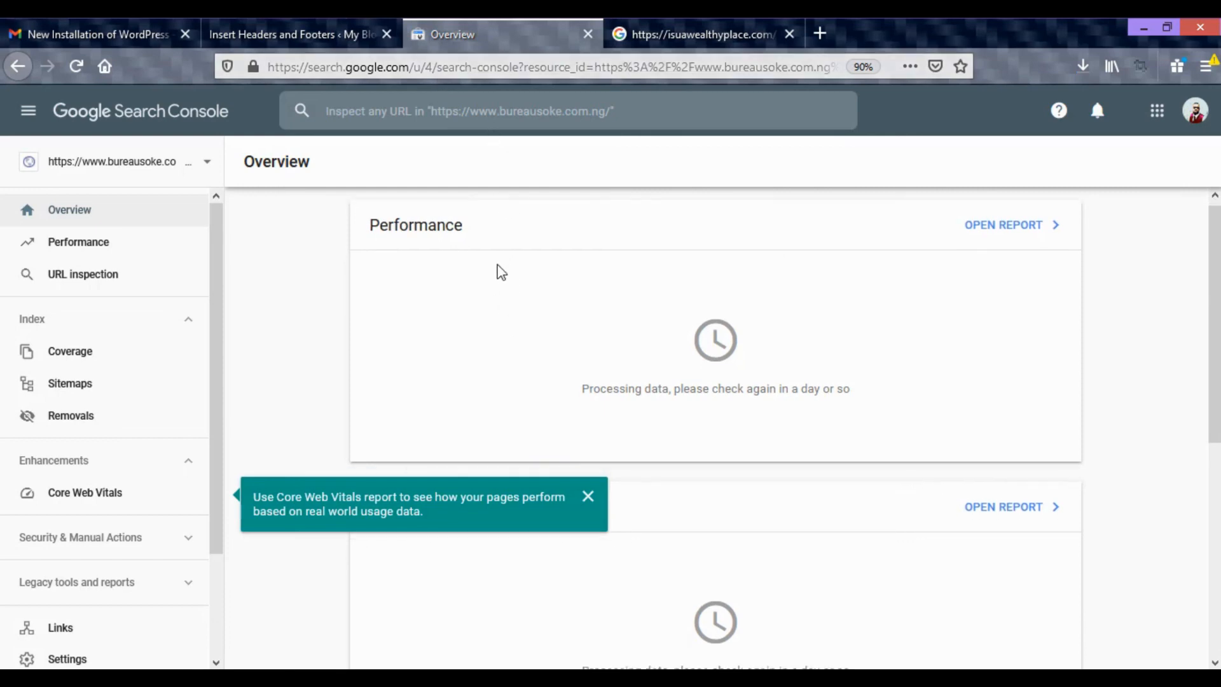
{"action": "scroll", "coordinate": [508, 269], "scroll_direction": "up", "scroll_amount": 2}
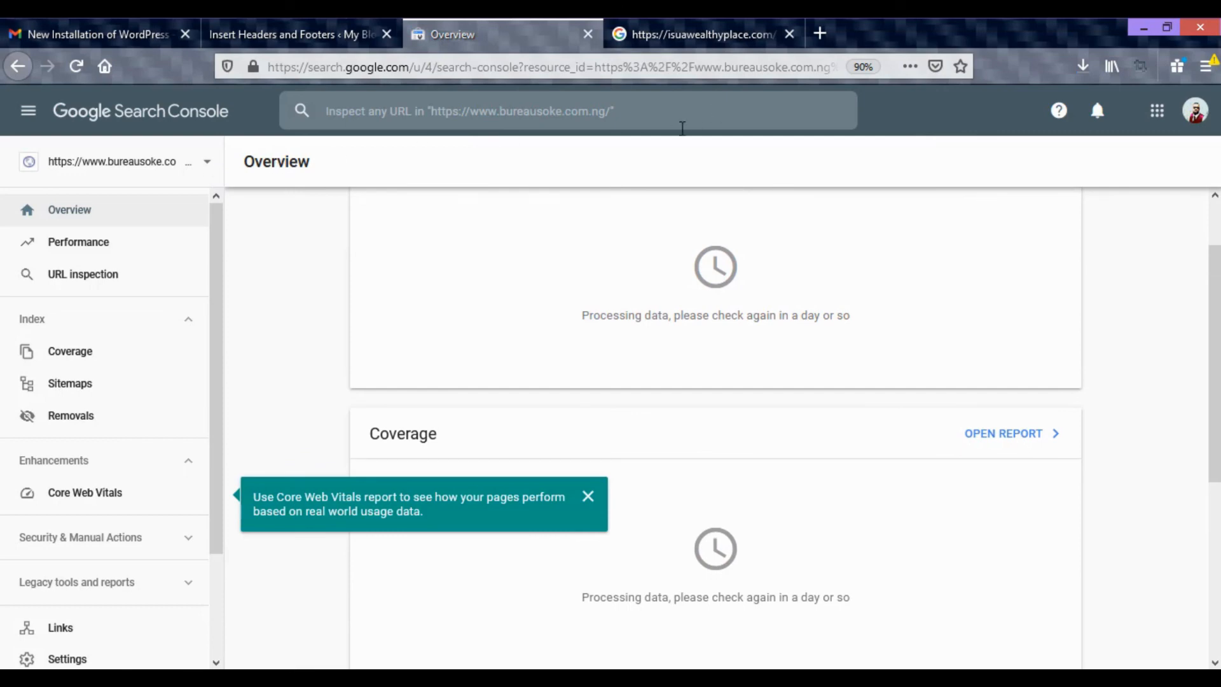
Search Google for bing search console in place of the isuawealthyplace.com address, glance at the Search Console overview, and return to the results.
{"action": "left_click", "coordinate": [689, 33]}
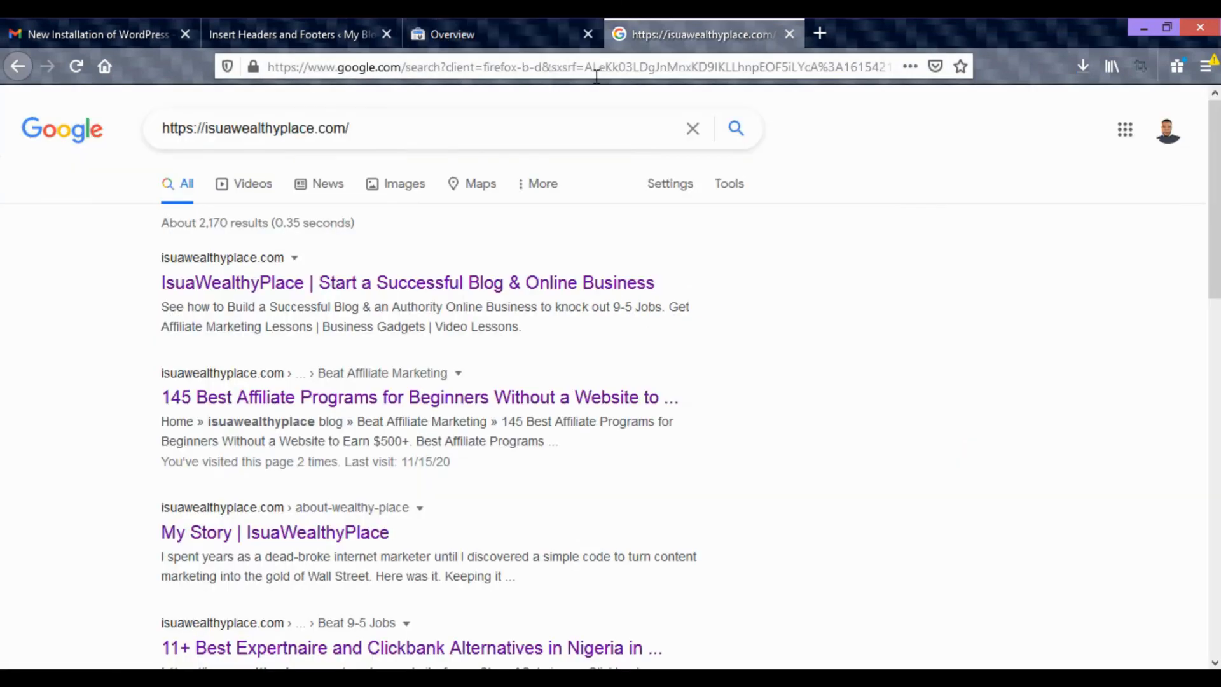
{"action": "left_click_drag", "start_coordinate": [445, 132], "coordinate": [113, 141]}
{"action": "type", "text": "bing"}
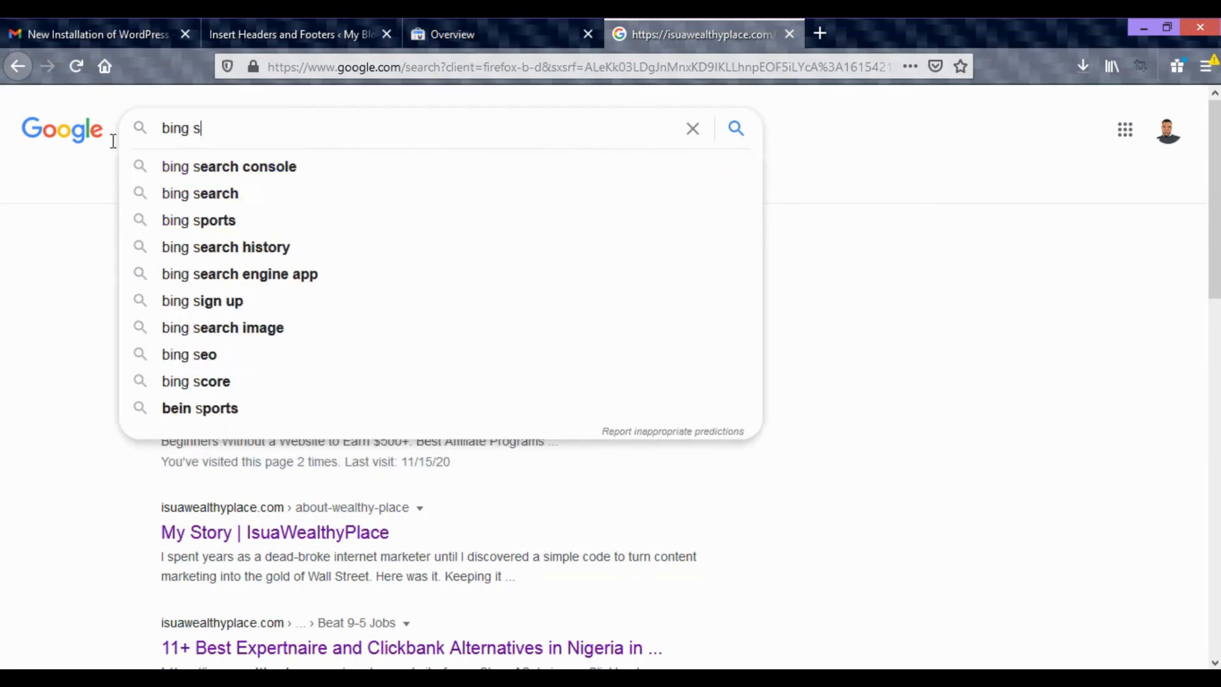
{"action": "type", "text": " s"}
{"action": "left_click", "coordinate": [213, 167]}
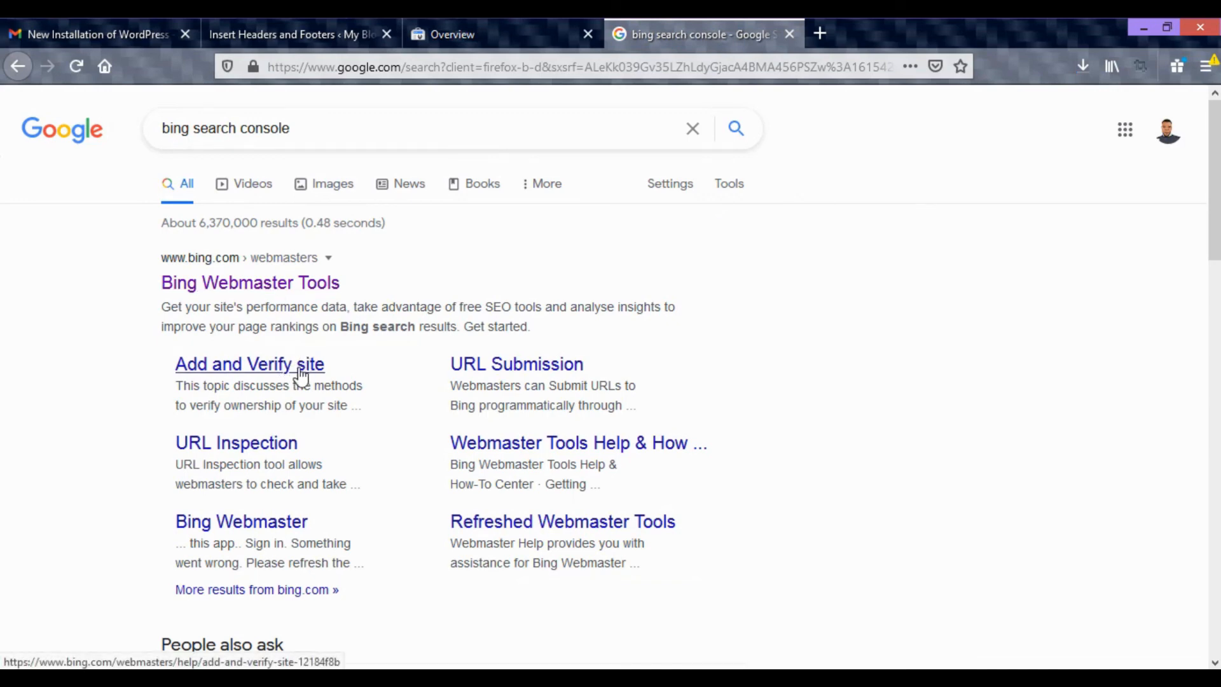
{"action": "left_click", "coordinate": [490, 34]}
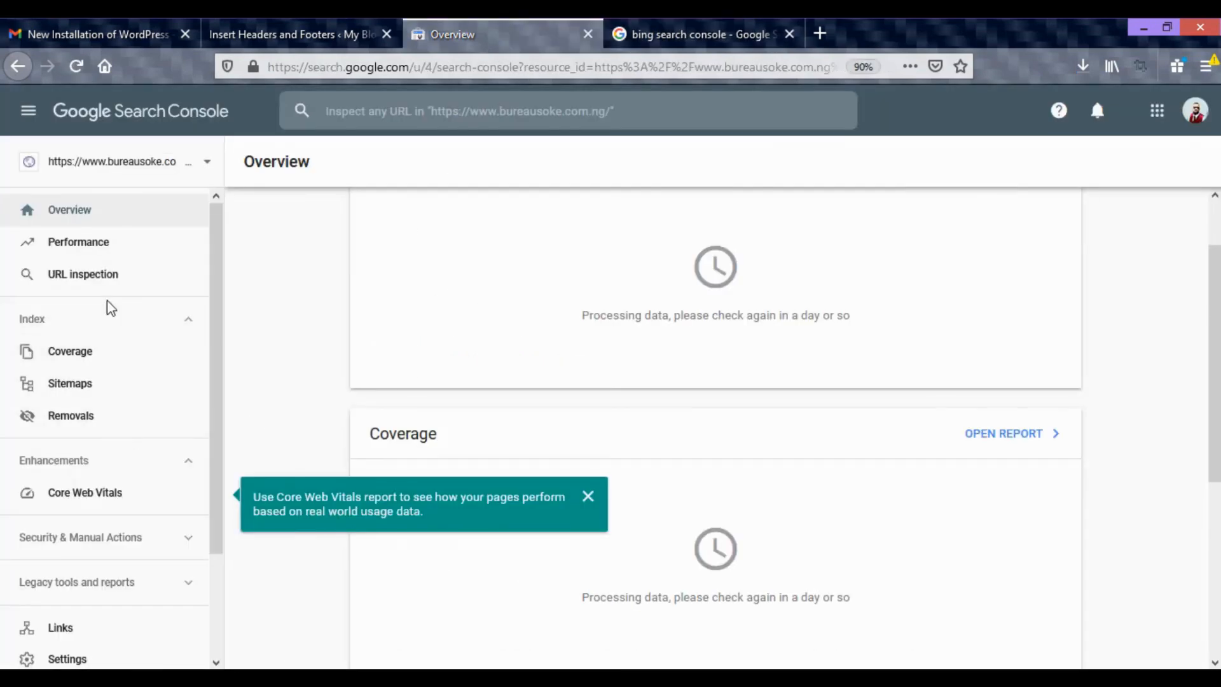
{"action": "left_click", "coordinate": [667, 35]}
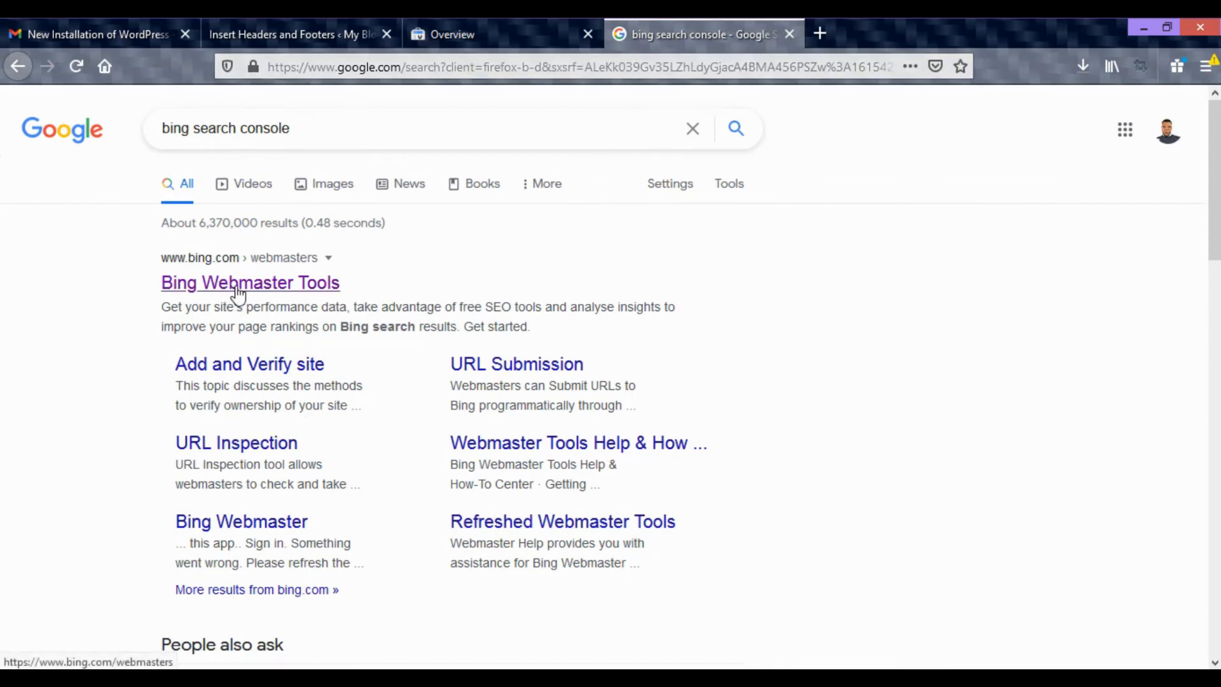